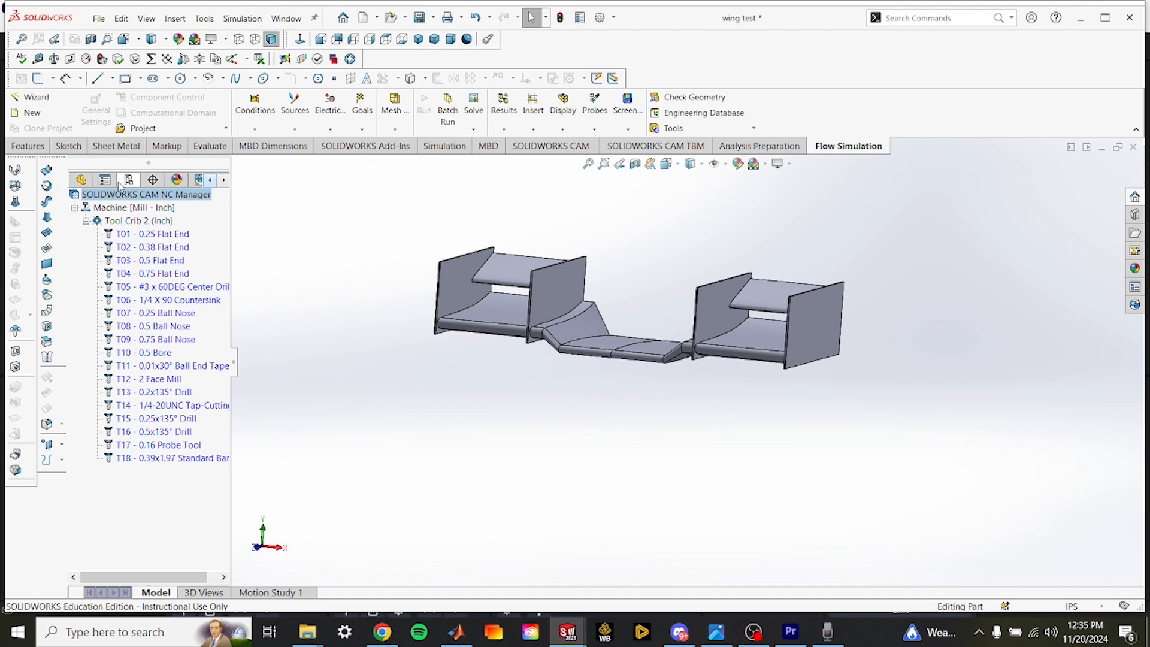
left_click(81, 181)
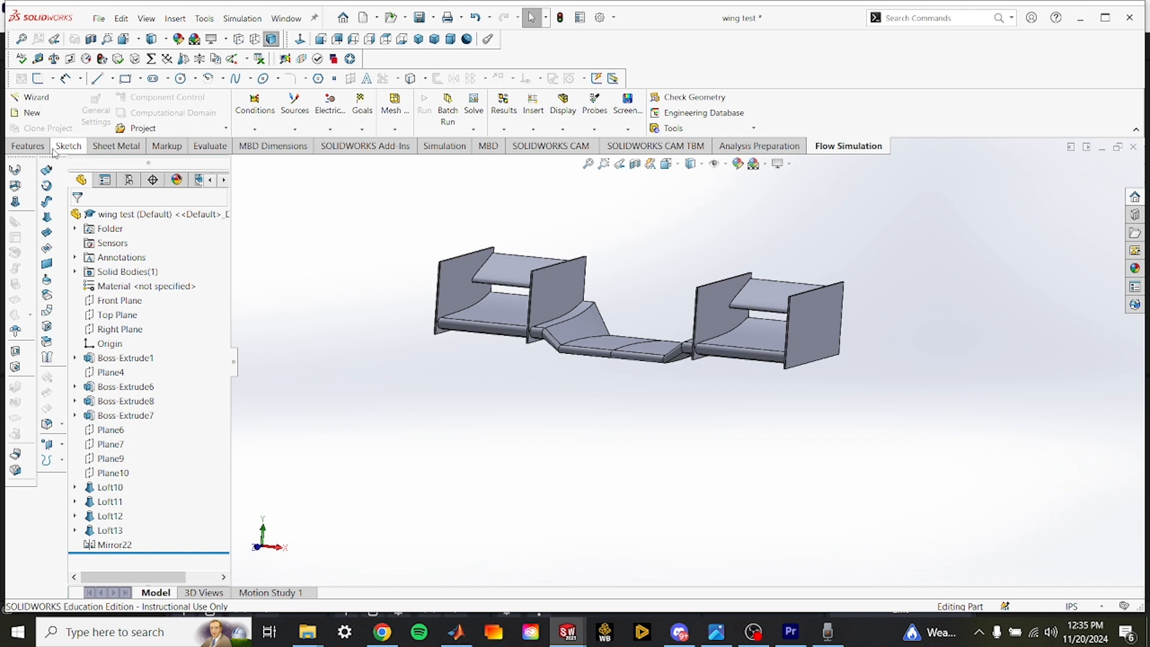
left_click(28, 146)
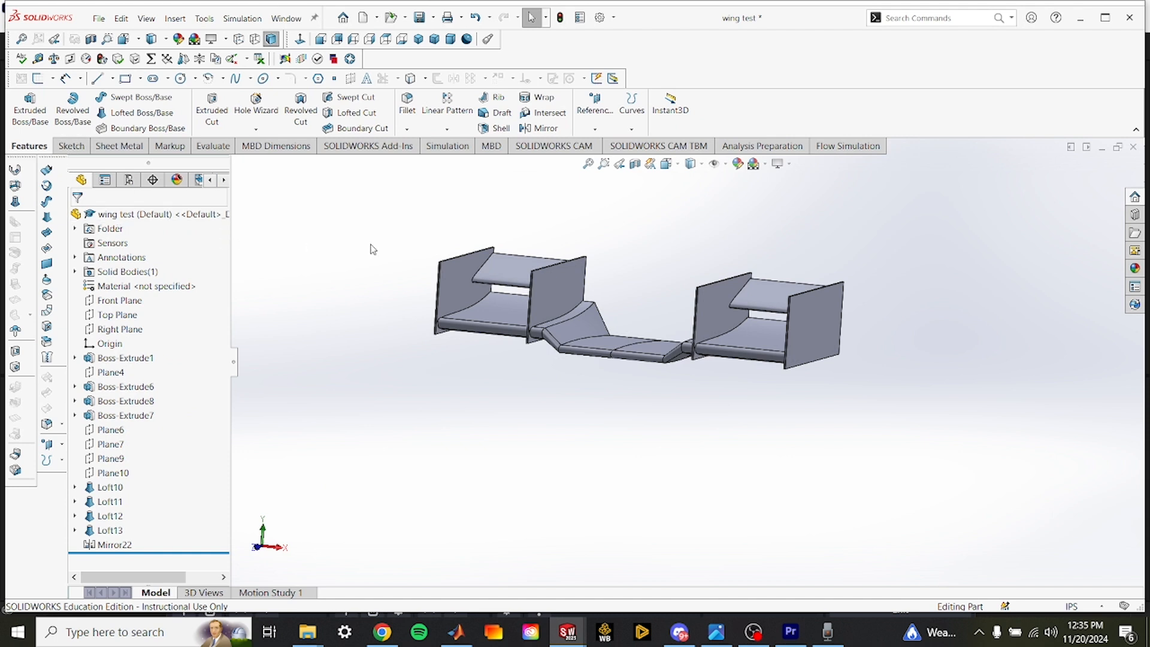
mouse_move(366, 238)
middle_mouse_down()
mouse_move(342, 236)
mouse_move(348, 250)
middle_mouse_up()
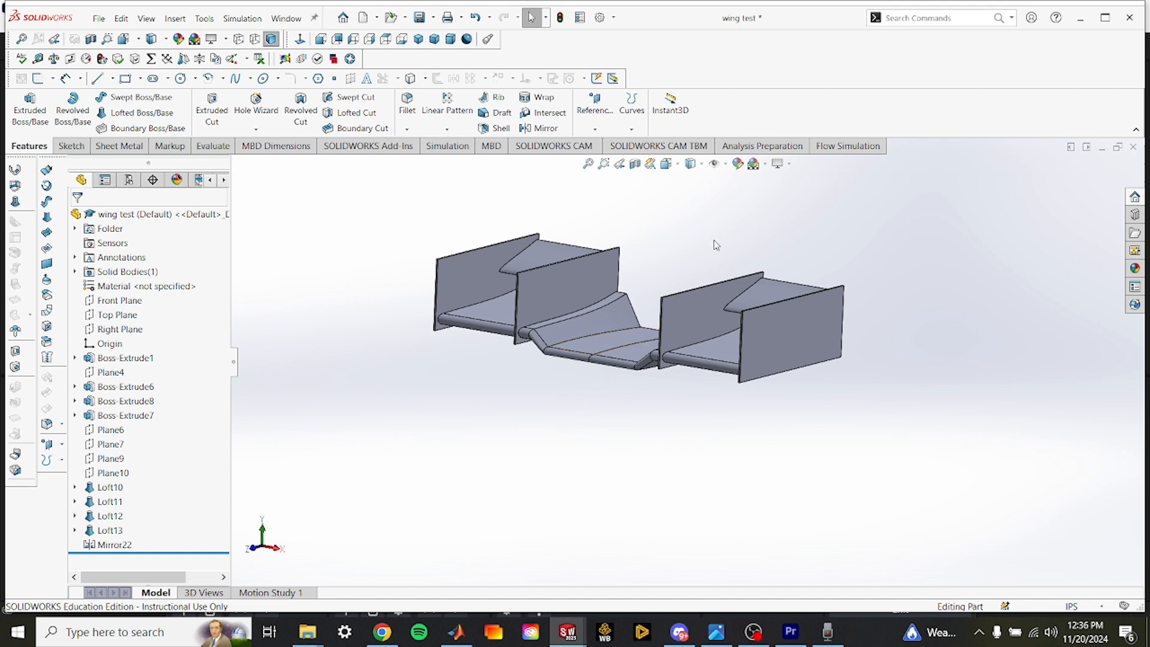
Start a Flow Simulation project with the Wizard, naming it "wing test 5" and using the SI (m-kg-s) unit system.
left_click(847, 147)
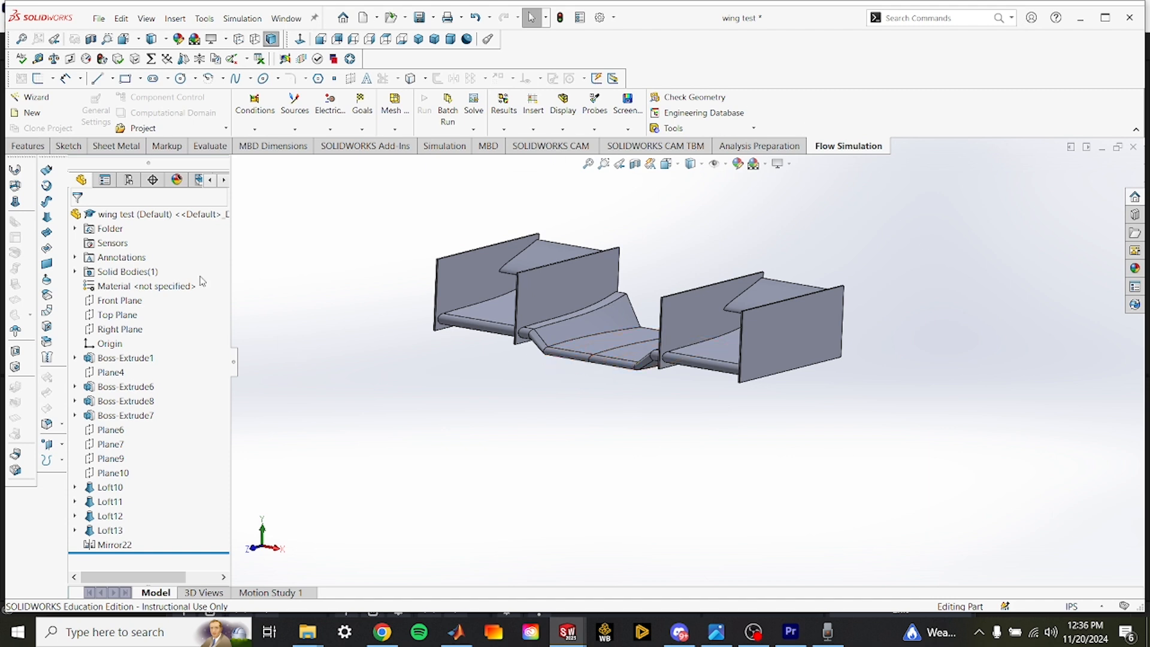
left_click(38, 103)
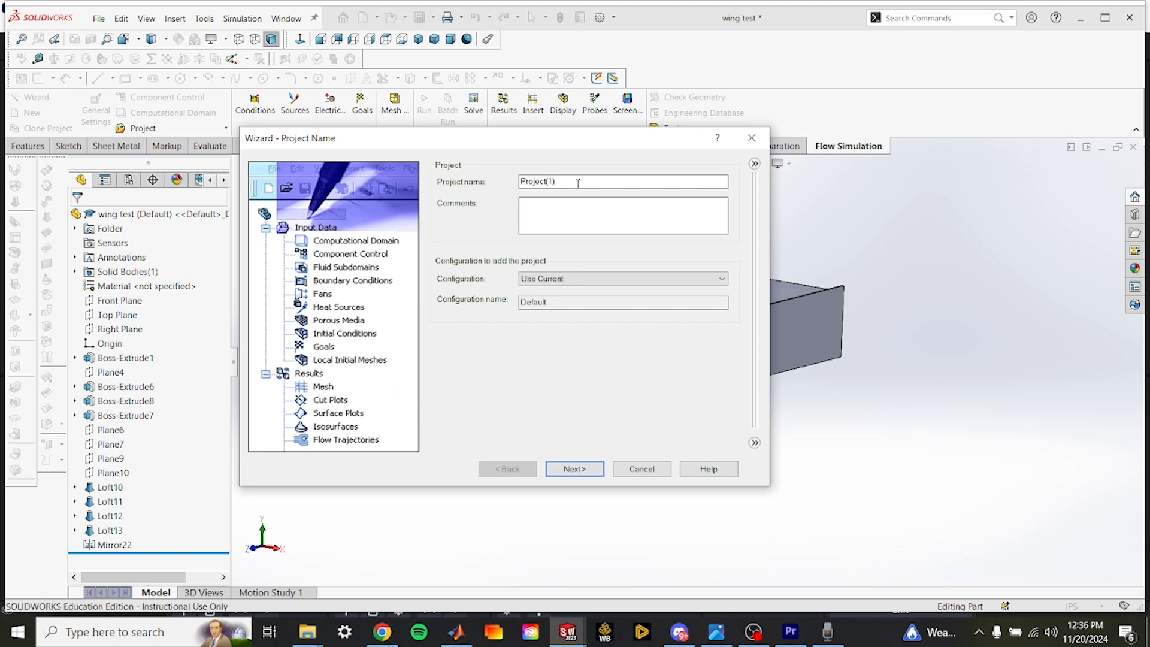
double_click(537, 181)
type("wing test 5")
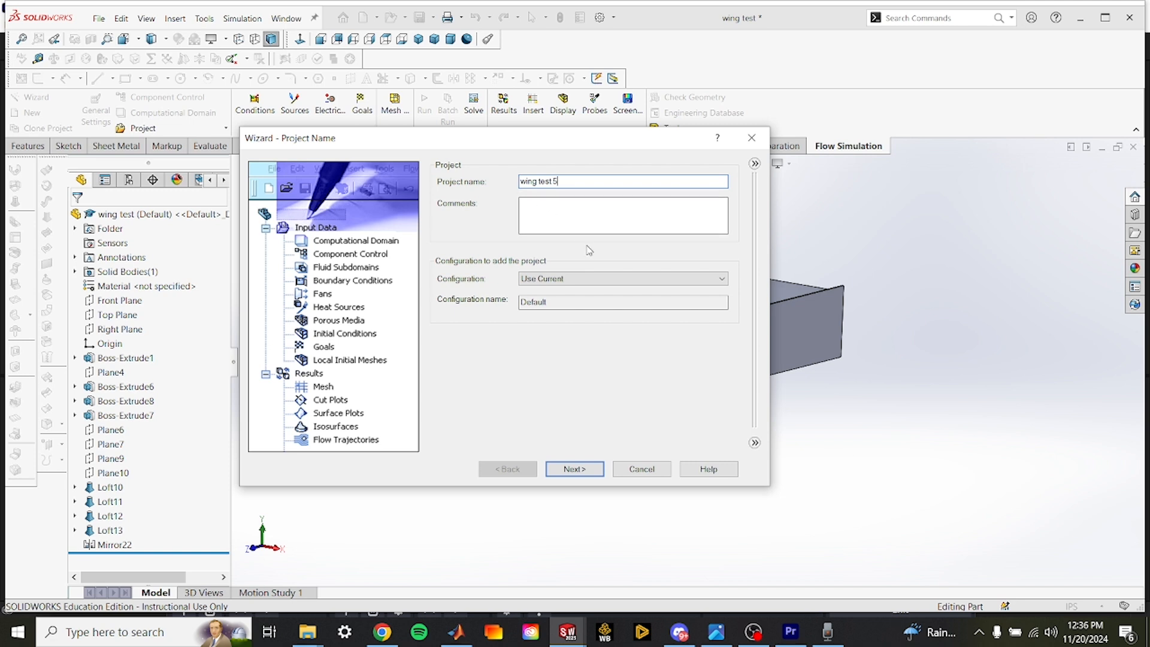
left_click(557, 471)
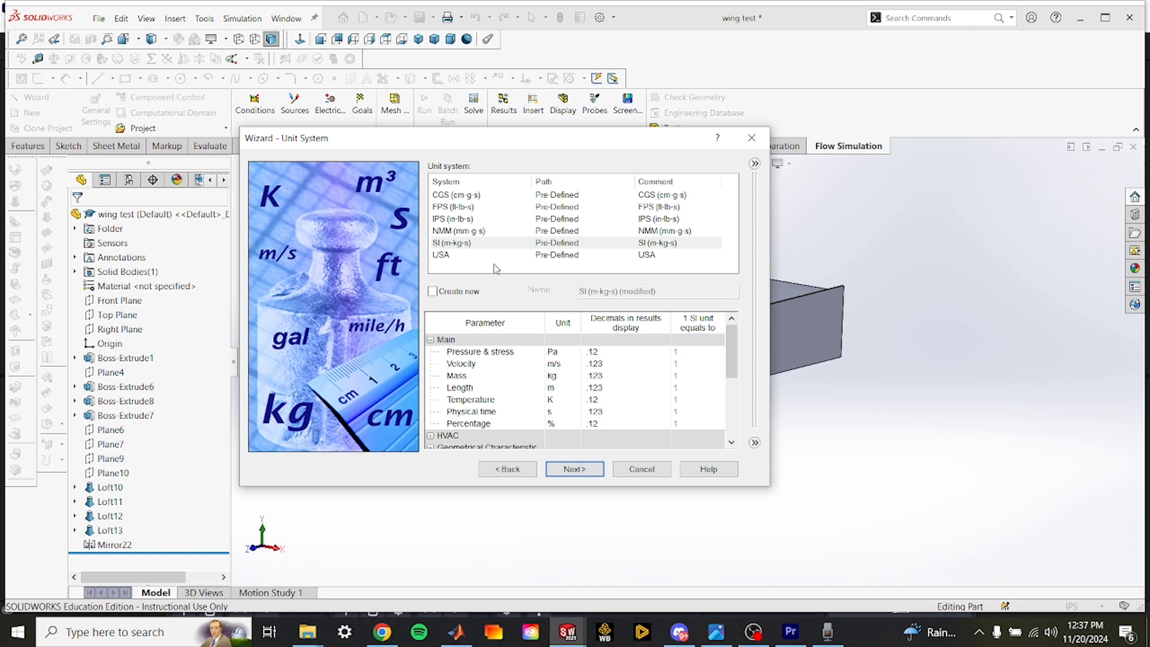
left_click(515, 246)
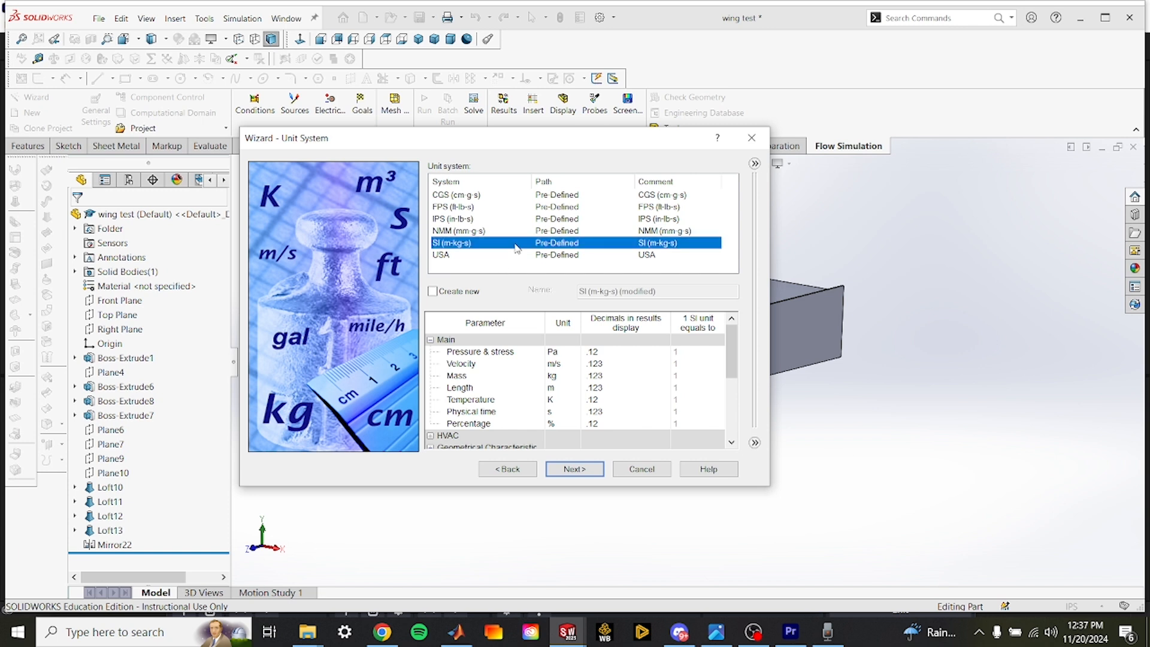
left_click(573, 469)
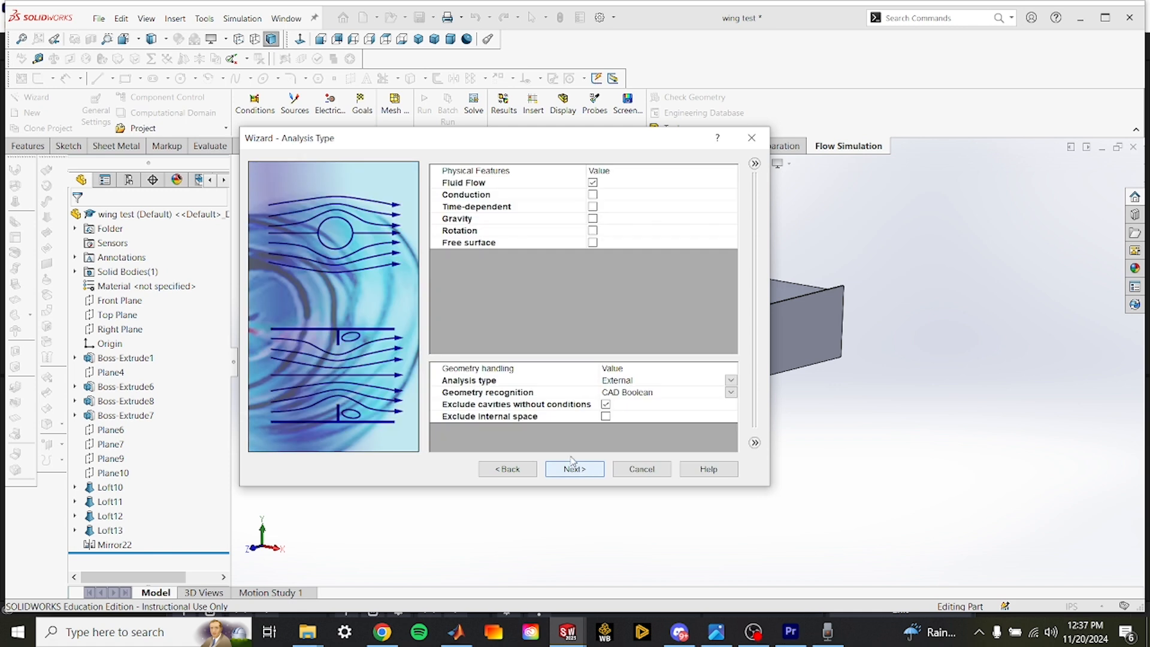
Enable gravity for the external analysis, with the Z component at 0 and the Y component at -9.81 m/s^2.
left_click(593, 219)
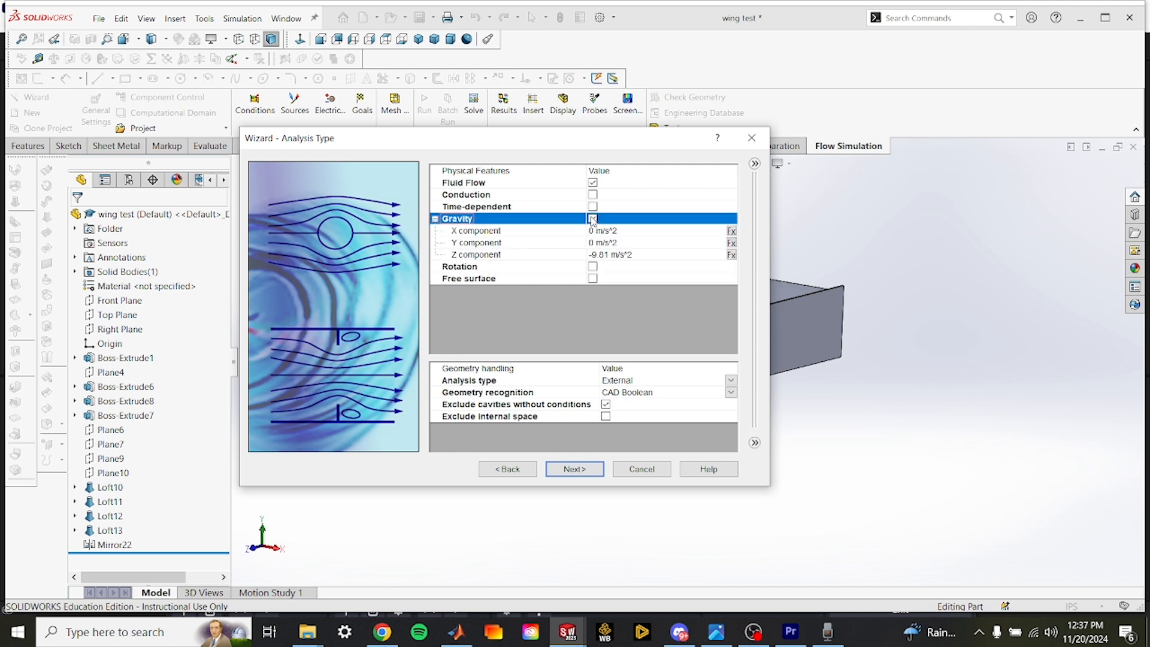
left_click(593, 254)
left_click_drag(609, 253, 590, 255)
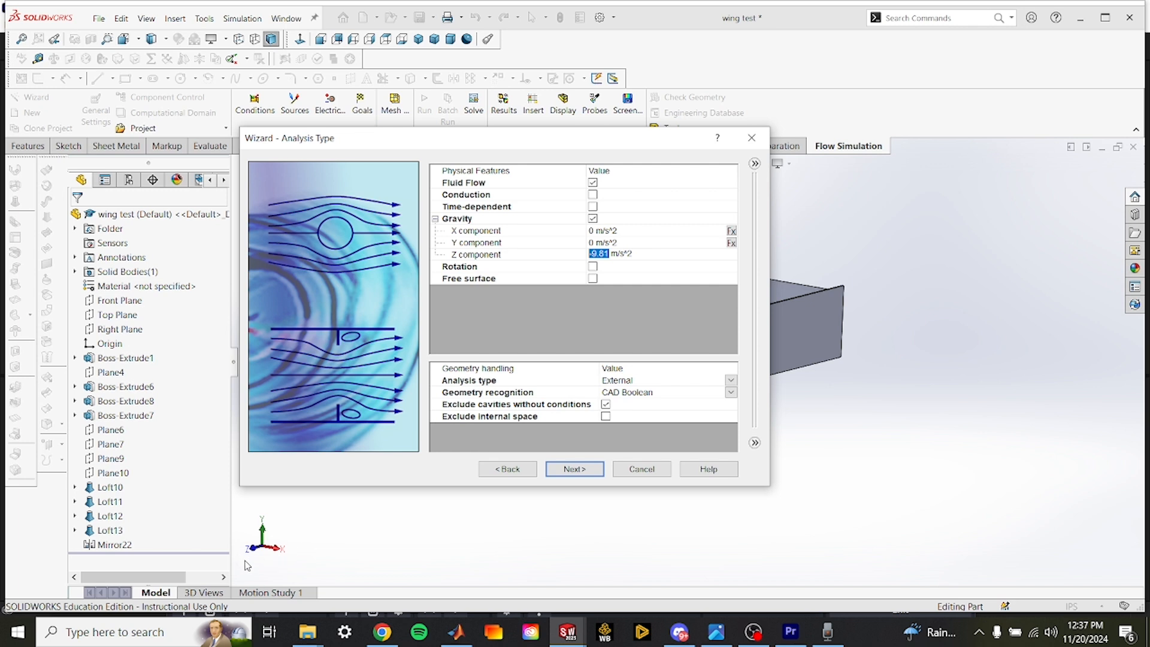
scroll(387, 537, "up", 1)
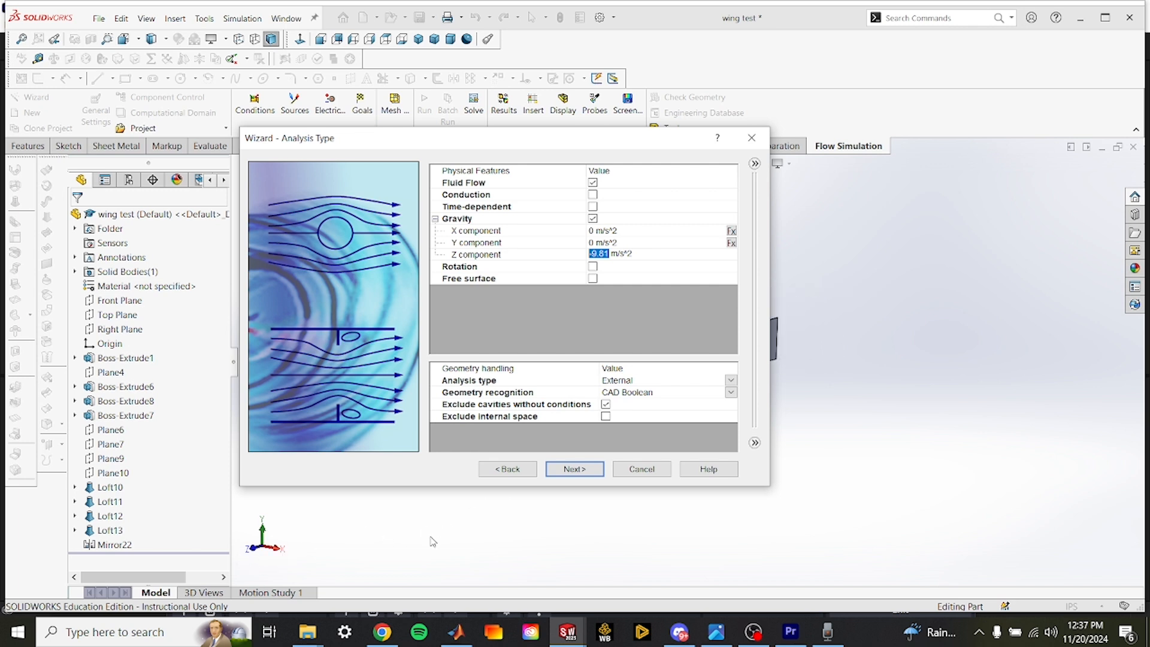
scroll(408, 533, "down", 2)
scroll(407, 533, "up", 1)
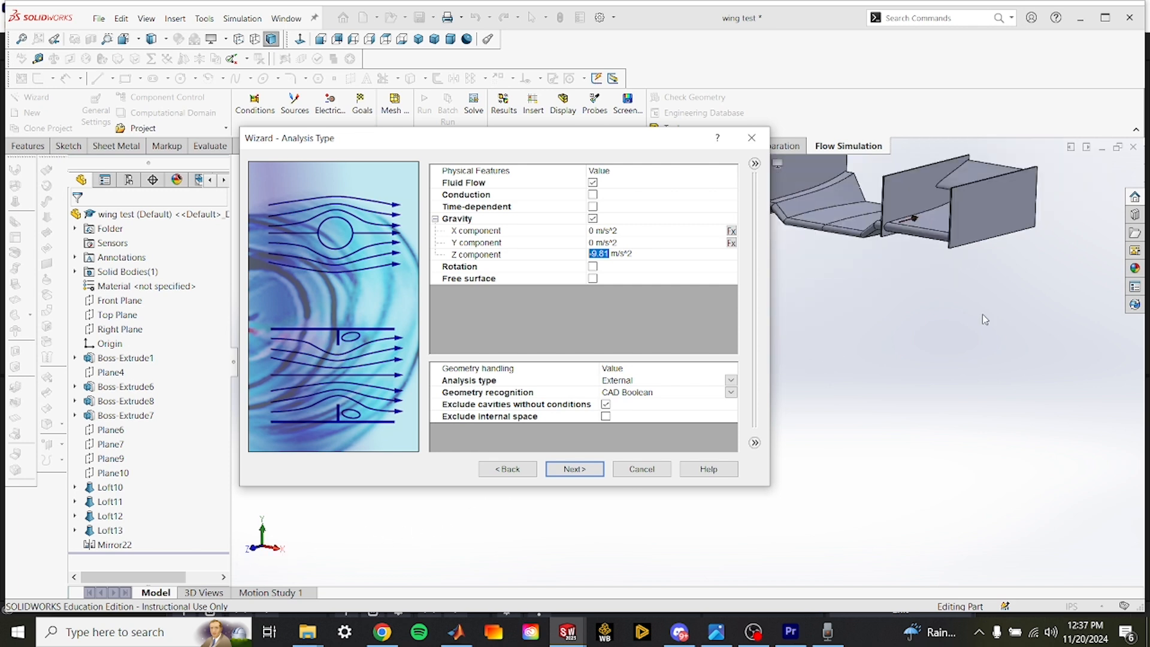
scroll(973, 252, "up", 1)
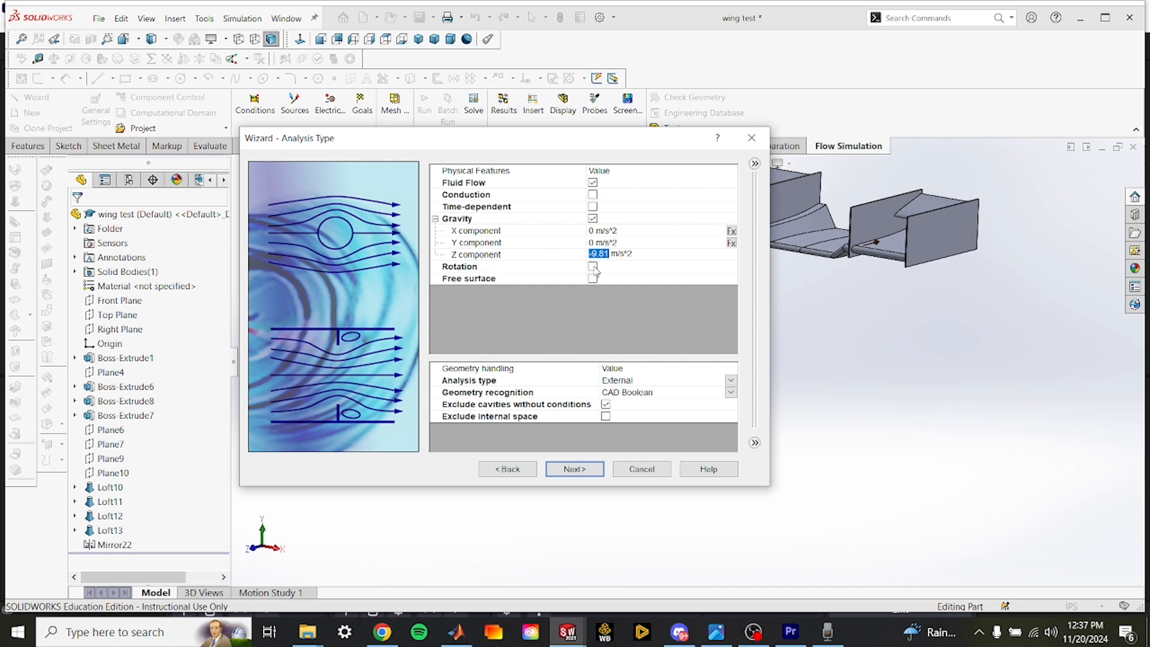
key("BackSpace")
type("0")
left_click(595, 244)
left_click(595, 244)
type("-9.81")
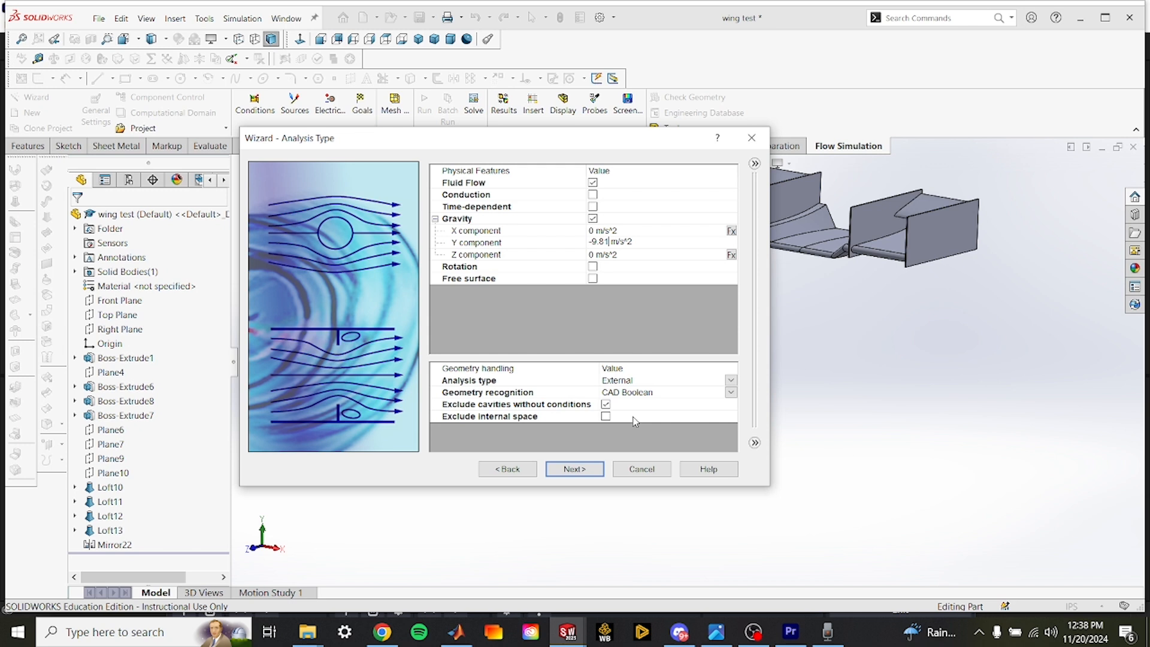
left_click(576, 472)
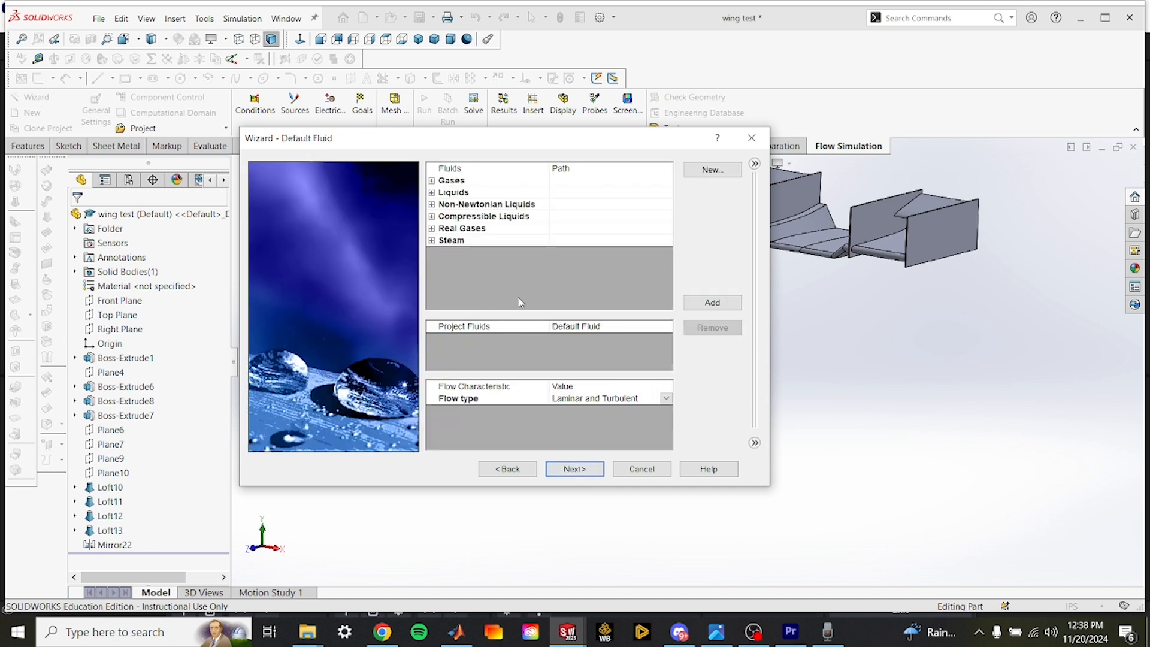
Add Air from the pre-defined gases as the project fluid and accept the default wall conditions.
left_click(431, 180)
left_click(470, 217)
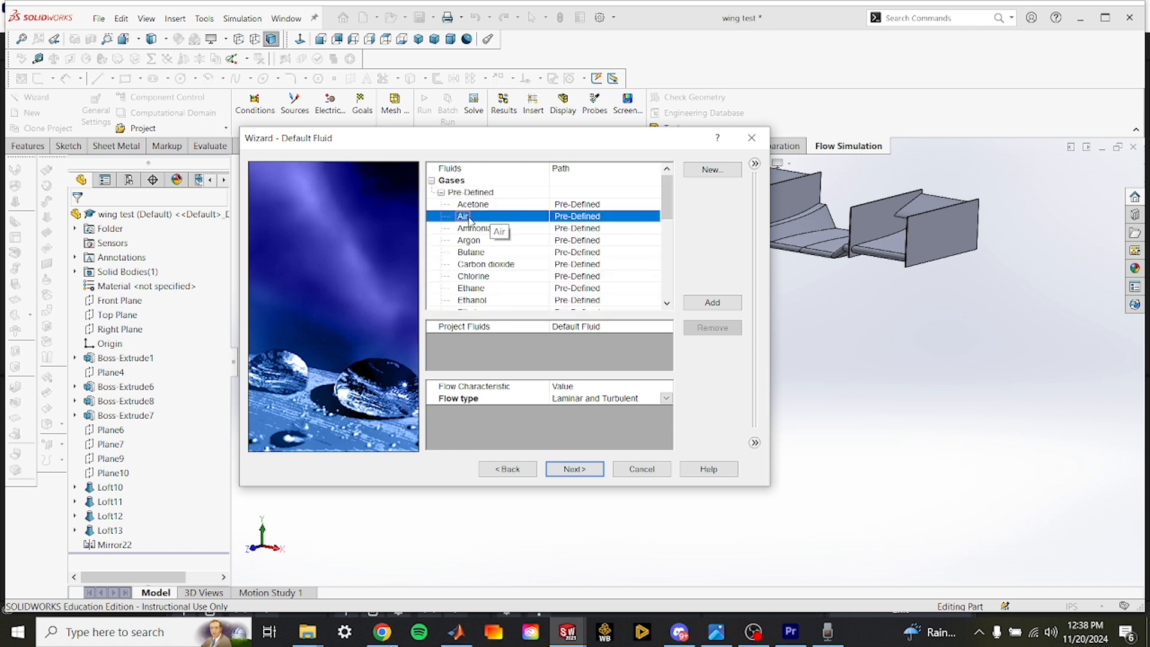
left_click(731, 303)
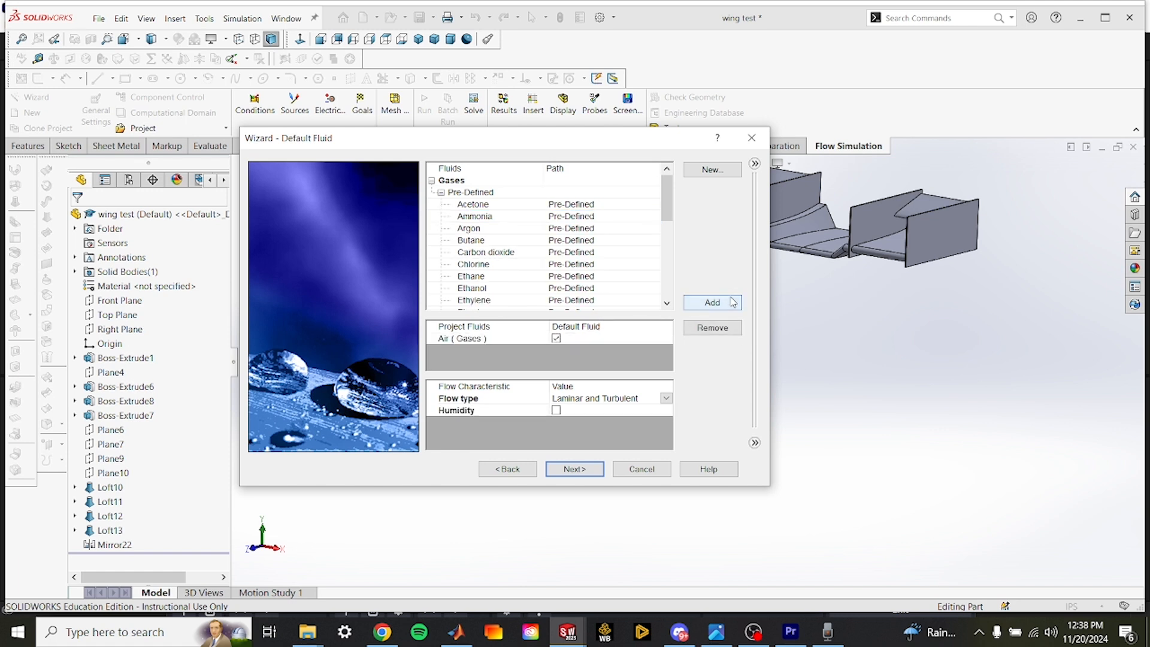
left_click(591, 474)
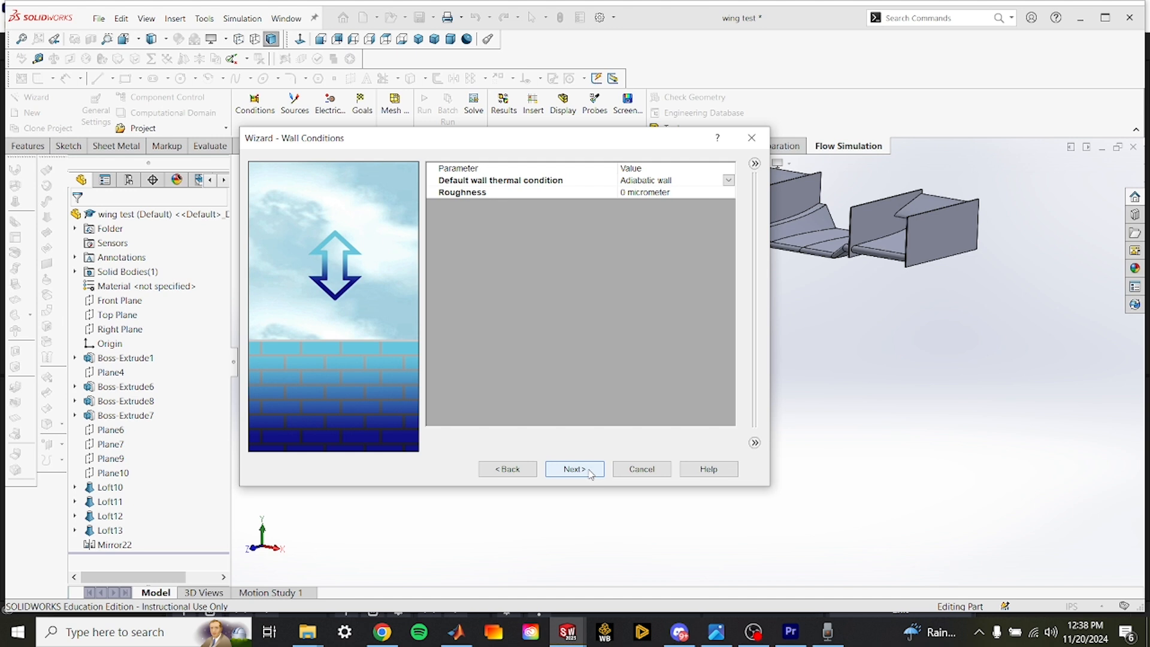
left_click(574, 469)
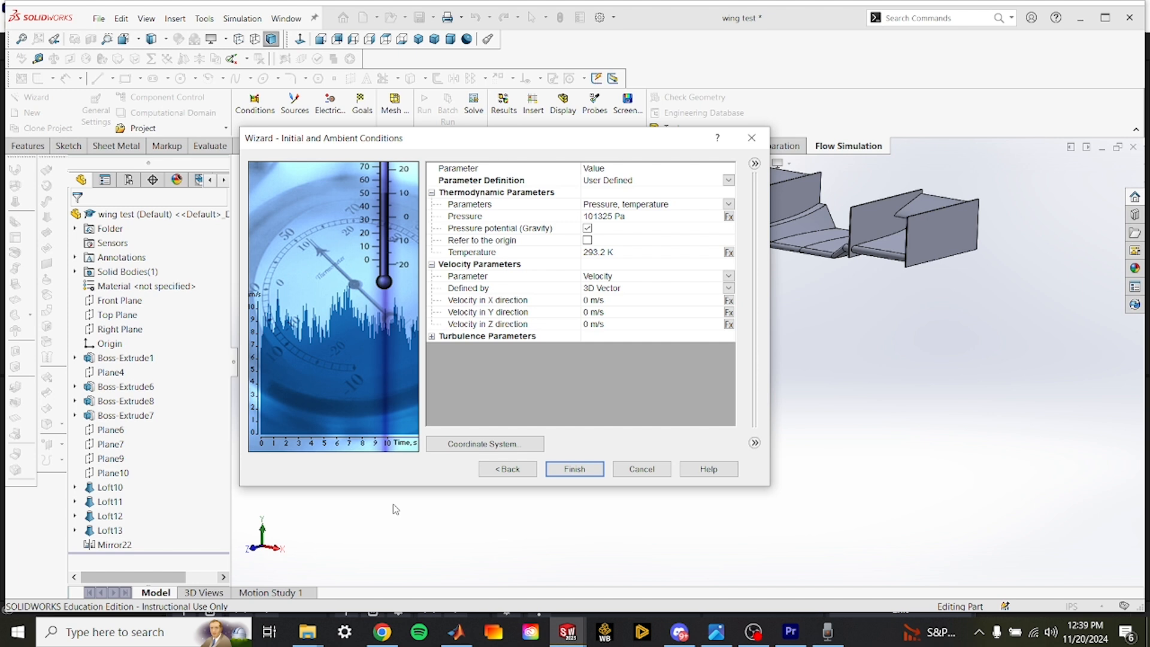
Set the ambient velocity in the Z direction to -20 m/s and finish the project setup.
left_click(592, 326)
key("BackSpace")
type("-20")
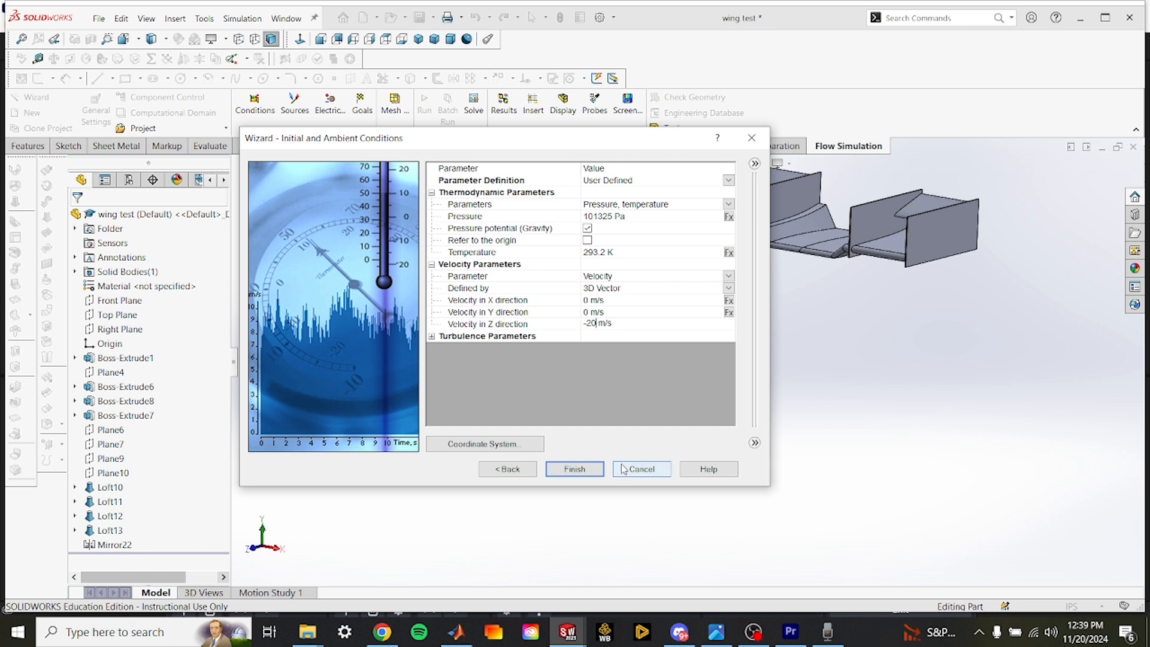
left_click(574, 469)
In the front view, raise the computational domain's lower boundary to just beneath the wing, at a Y min of about -0.155 m.
scroll(593, 459, "up", 5)
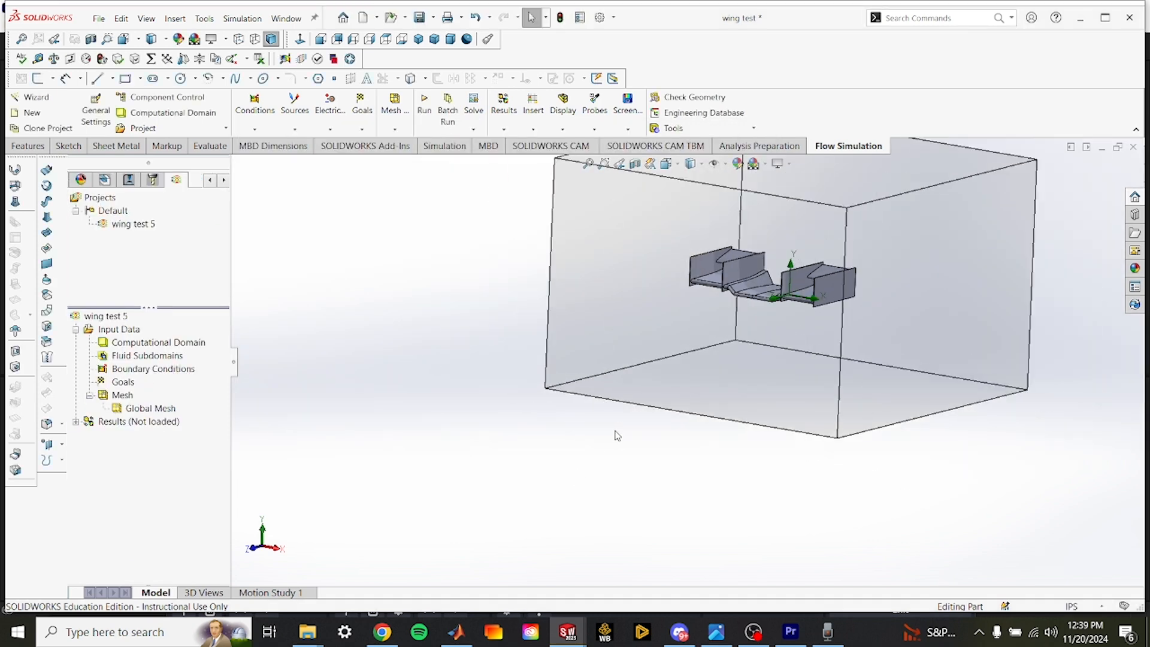
scroll(778, 389, "up", 3)
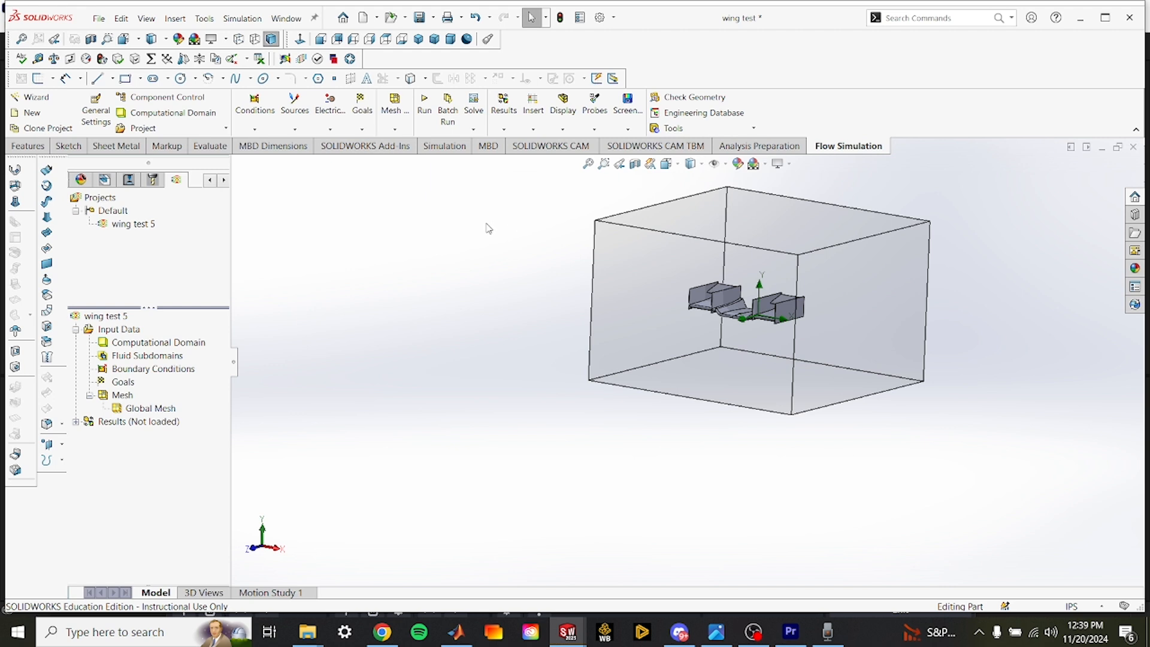
left_click(179, 343)
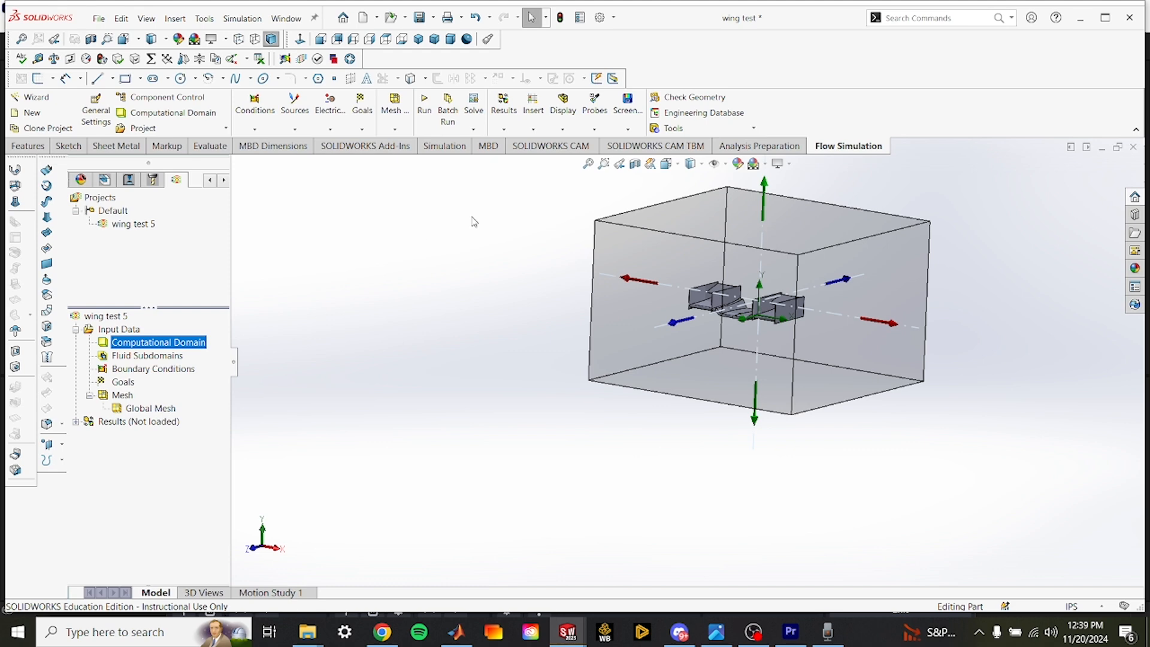
left_click(667, 163)
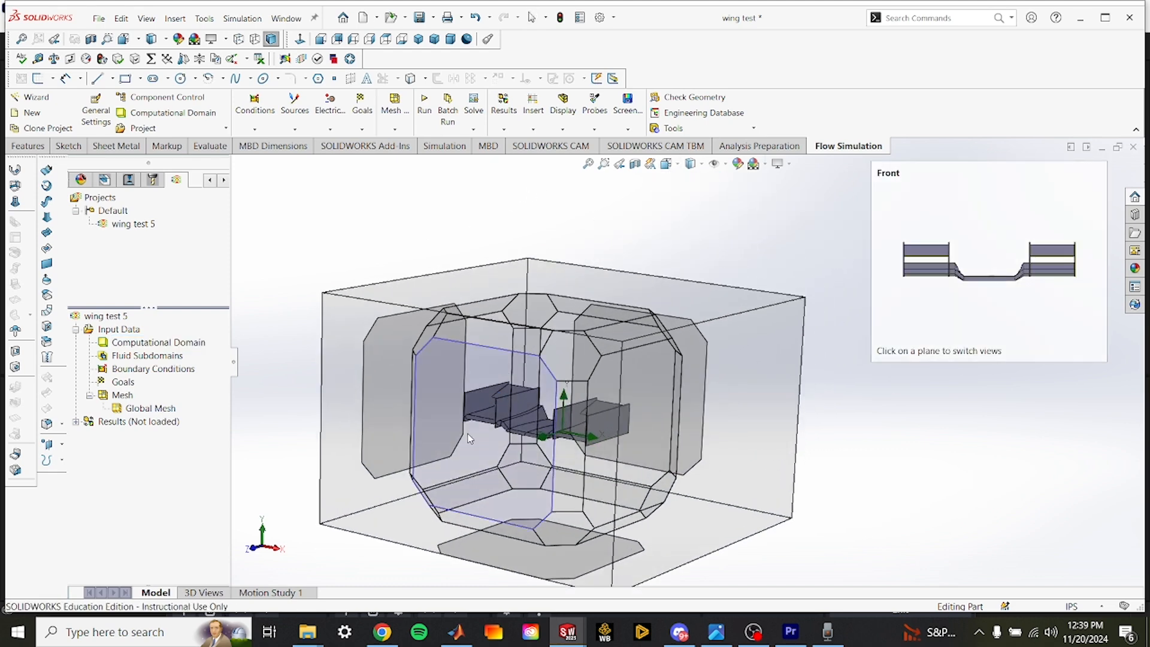
left_click(469, 439)
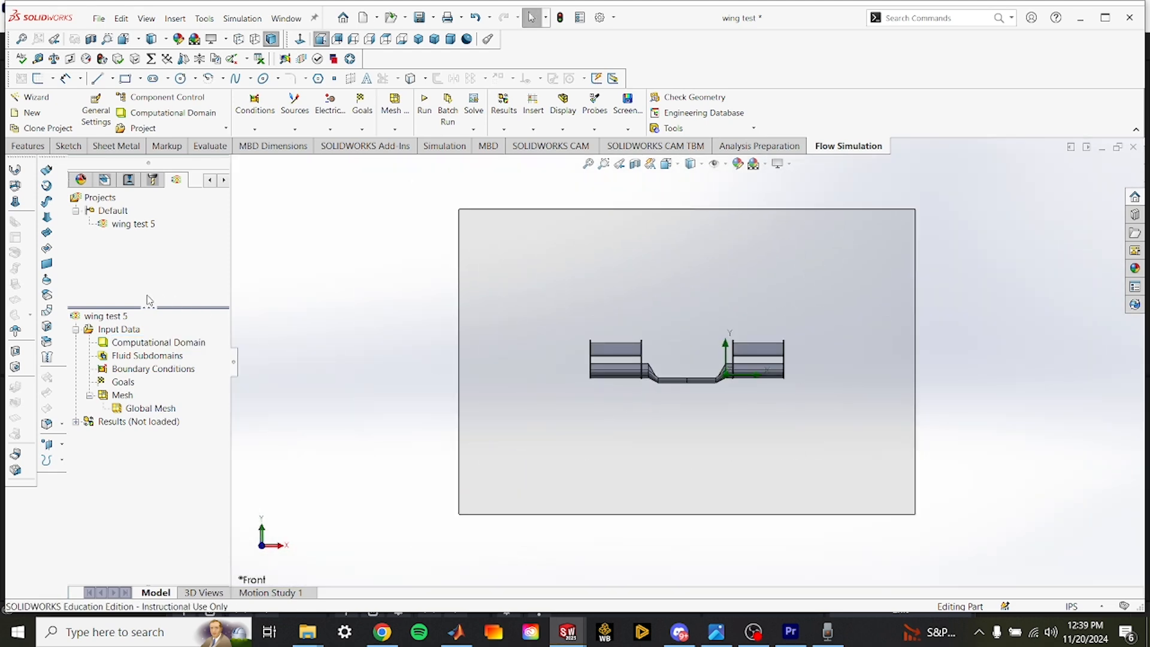
left_click(127, 347)
left_click_drag(690, 556, 701, 439)
left_click(699, 432)
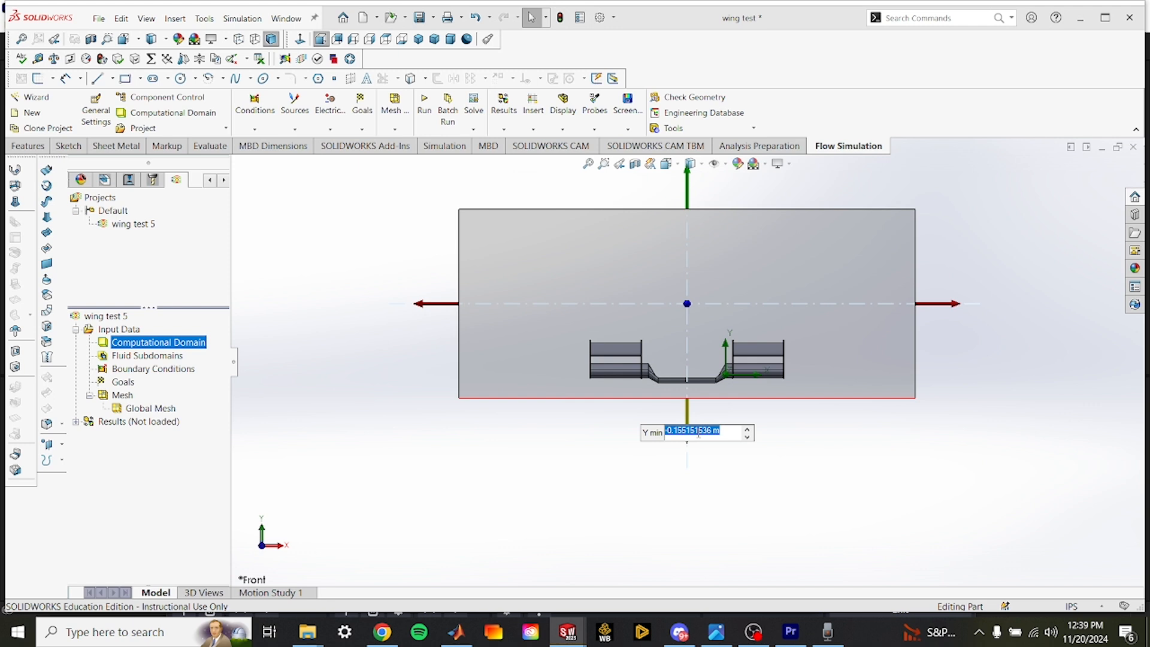
left_click(508, 502)
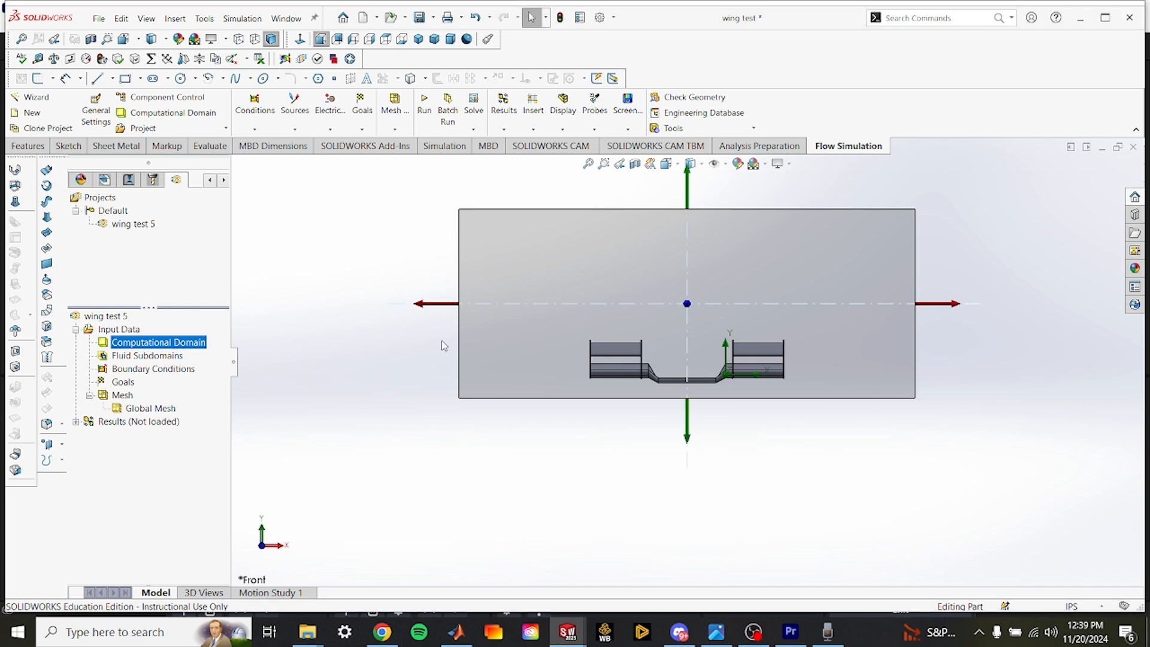
Pull both X boundaries of the computational domain inward, leaving a small equal gap beside the outer endplates.
left_click_drag(419, 305, 538, 309)
left_click(950, 310)
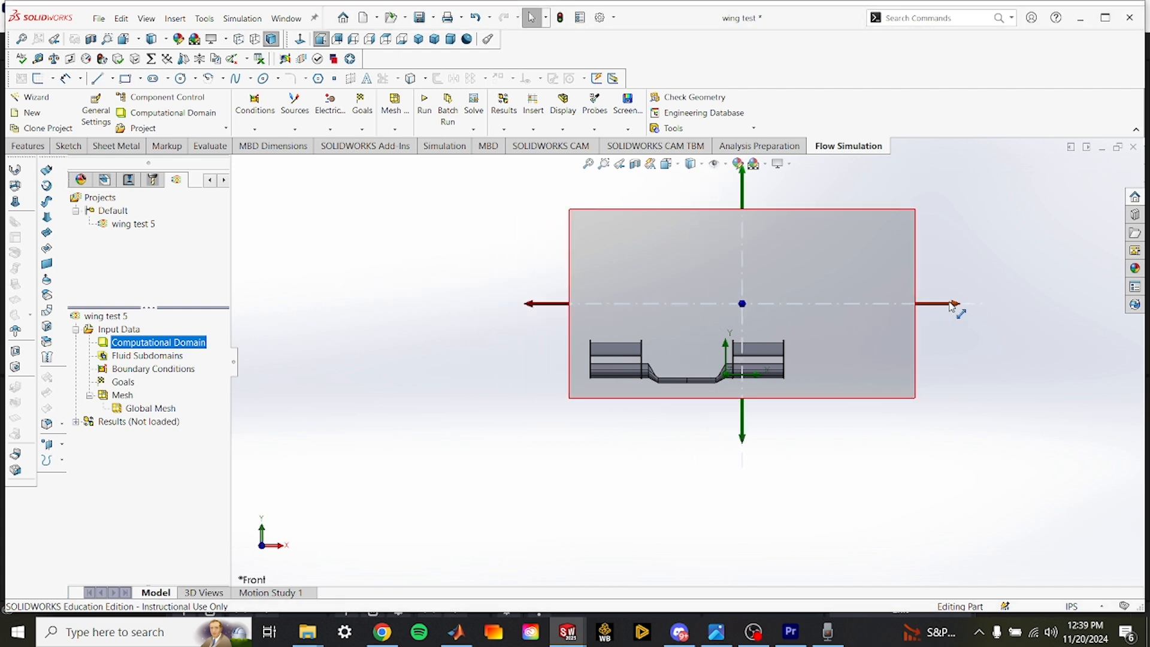
left_click_drag(955, 305, 852, 316)
left_click(944, 396)
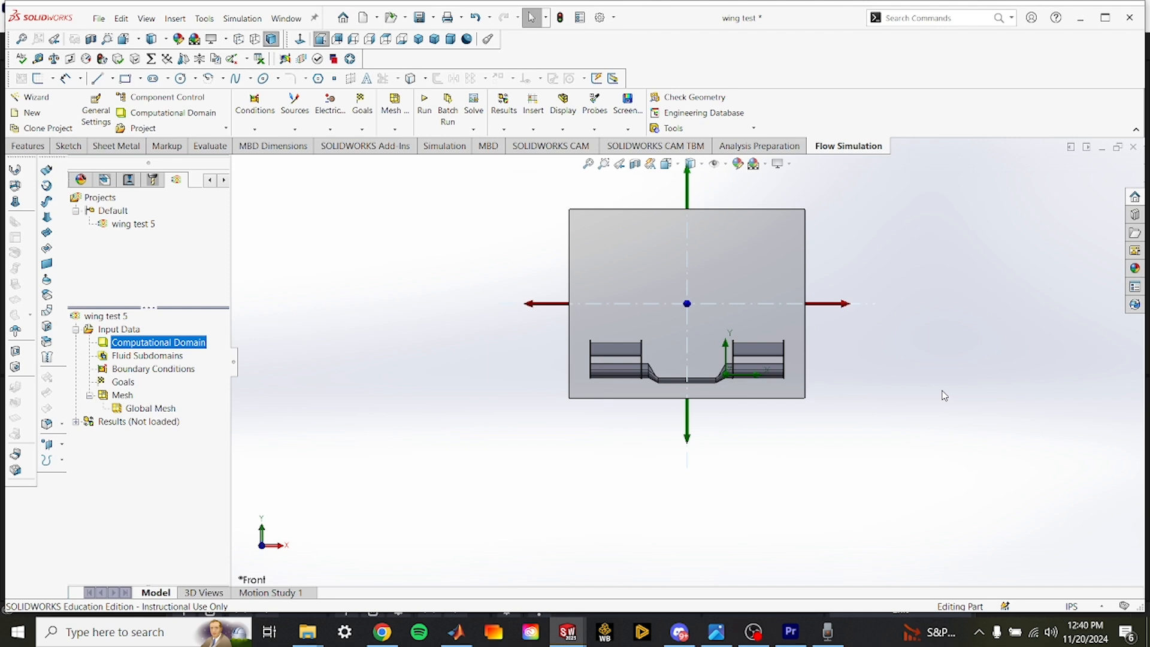
Extend the computational domain far beyond the wing in both the positive and negative Z directions.
scroll(875, 404, "up", 2)
mouse_move(872, 400)
middle_mouse_down()
mouse_move(856, 424)
mouse_move(780, 467)
mouse_move(868, 404)
middle_mouse_up()
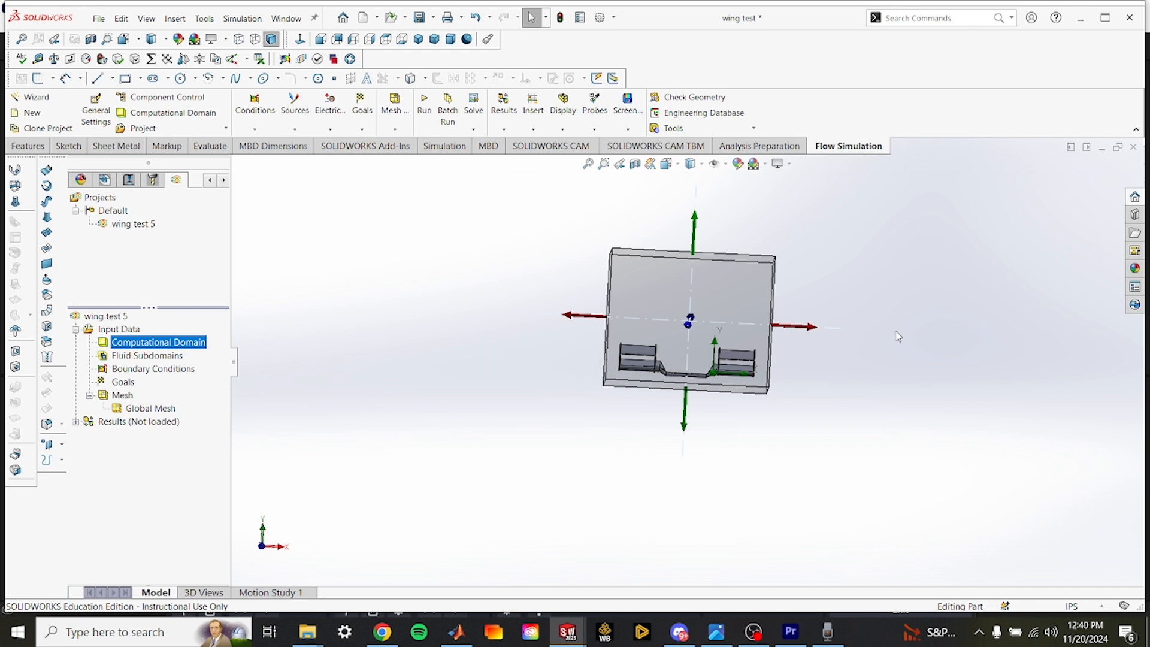
middle_click_drag(937, 336, 911, 351)
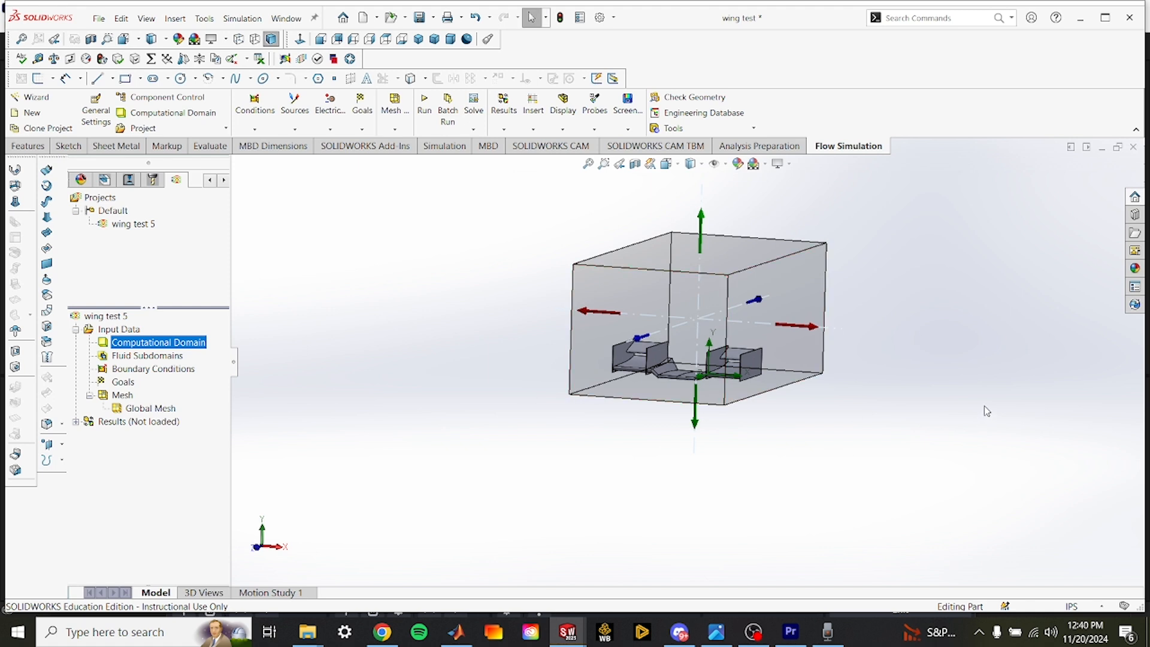
scroll(984, 405, "up", 3)
middle_click_drag(945, 354, 881, 415)
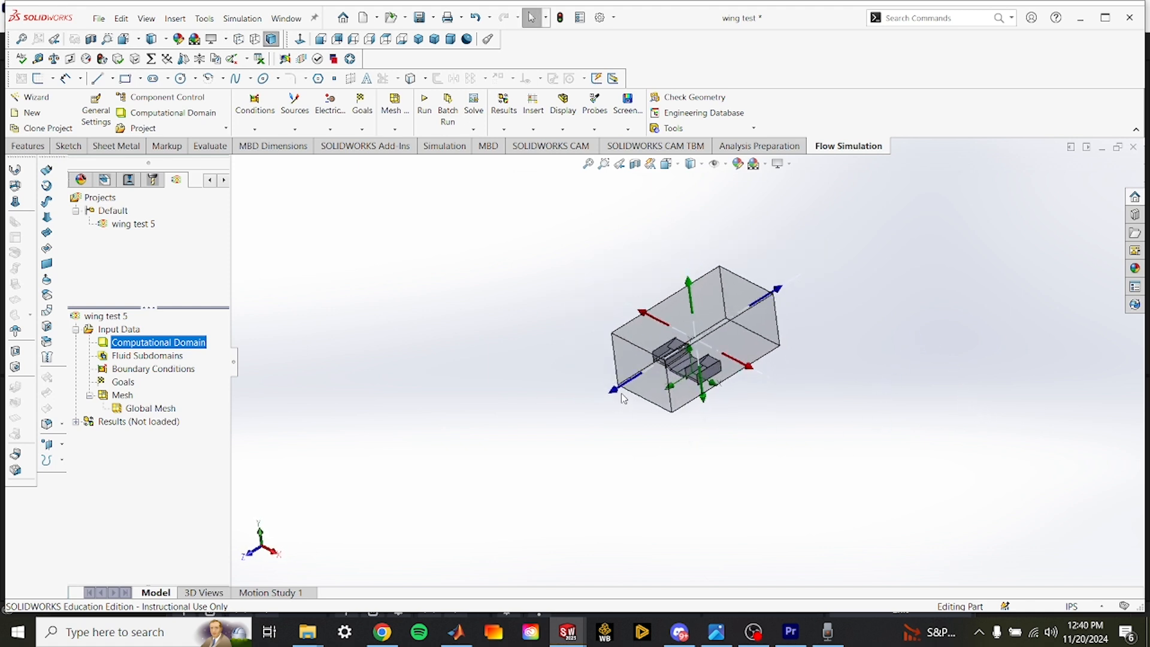
left_click_drag(562, 423, 388, 519)
scroll(991, 411, "up", 2)
middle_click_drag(979, 390, 958, 477)
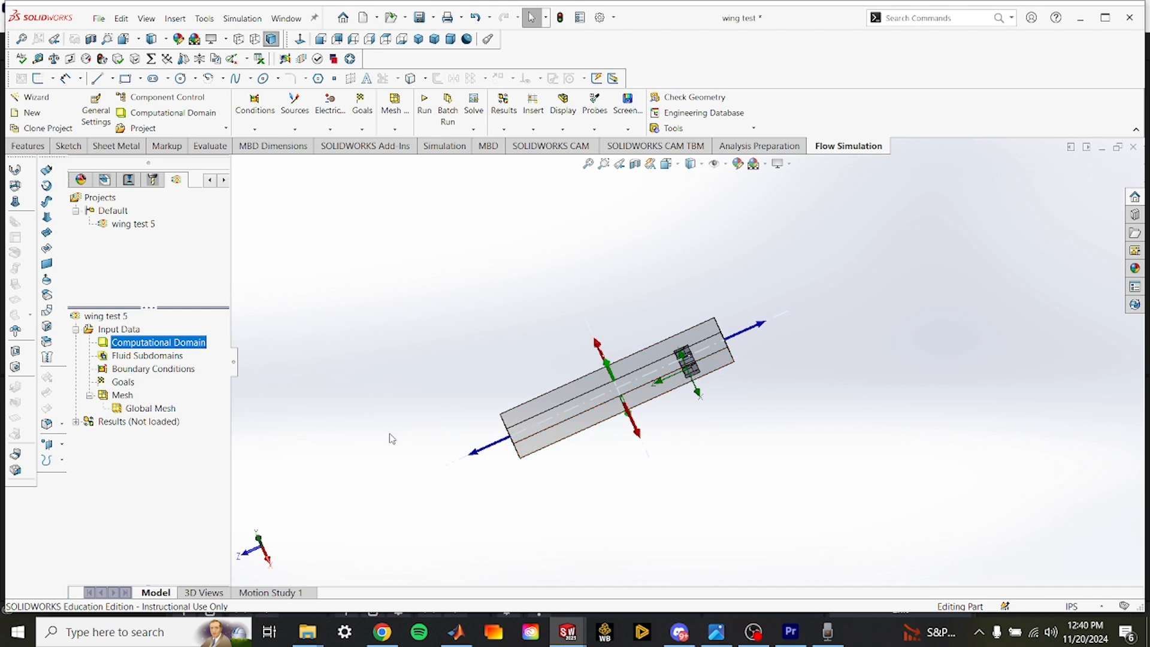
left_click_drag(758, 328, 994, 211)
middle_click_drag(868, 430, 933, 318)
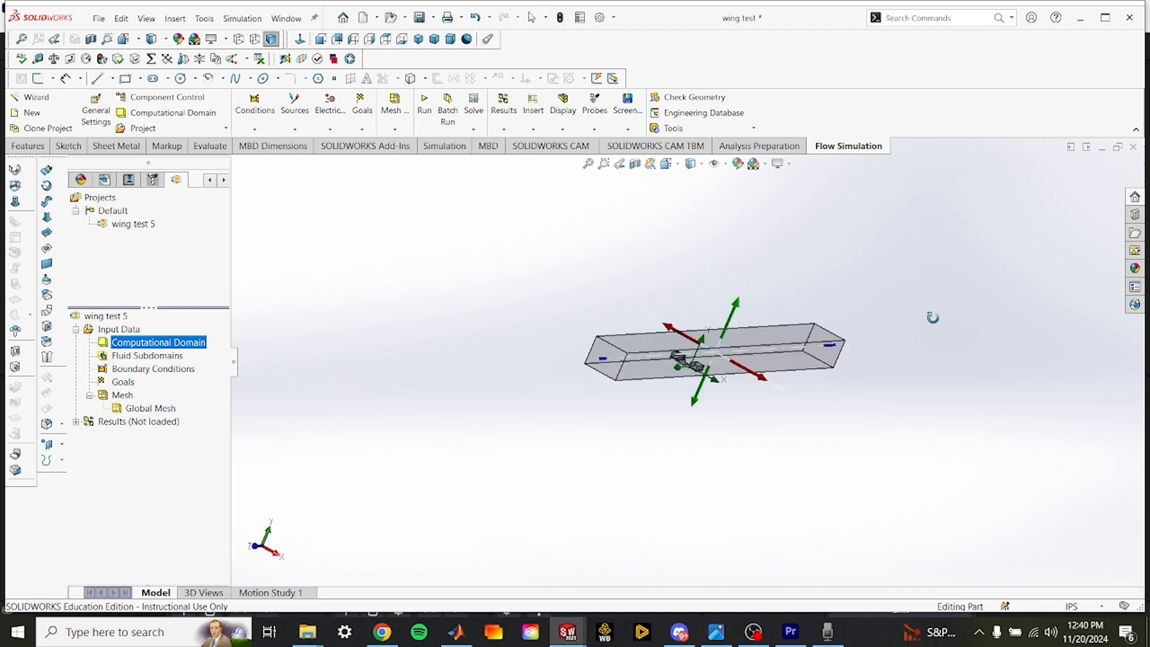
Examine the resized computational domain around the wing from several angles.
scroll(590, 324, "down", 4)
middle_click_drag(572, 300, 556, 284)
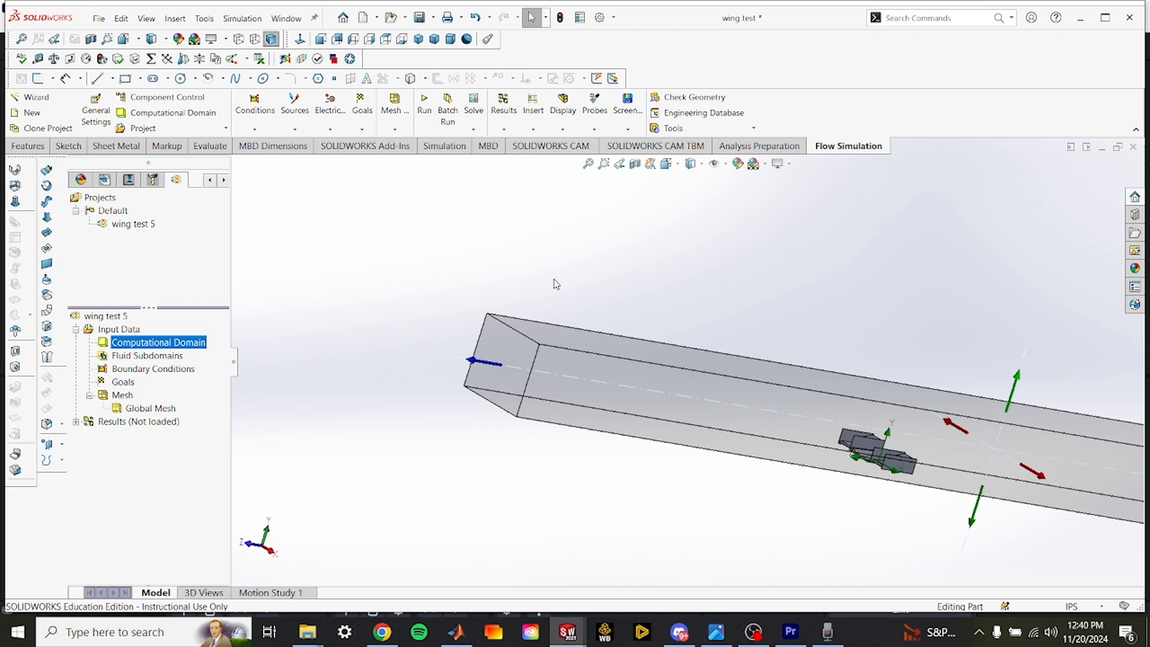
scroll(784, 419, "up", 4)
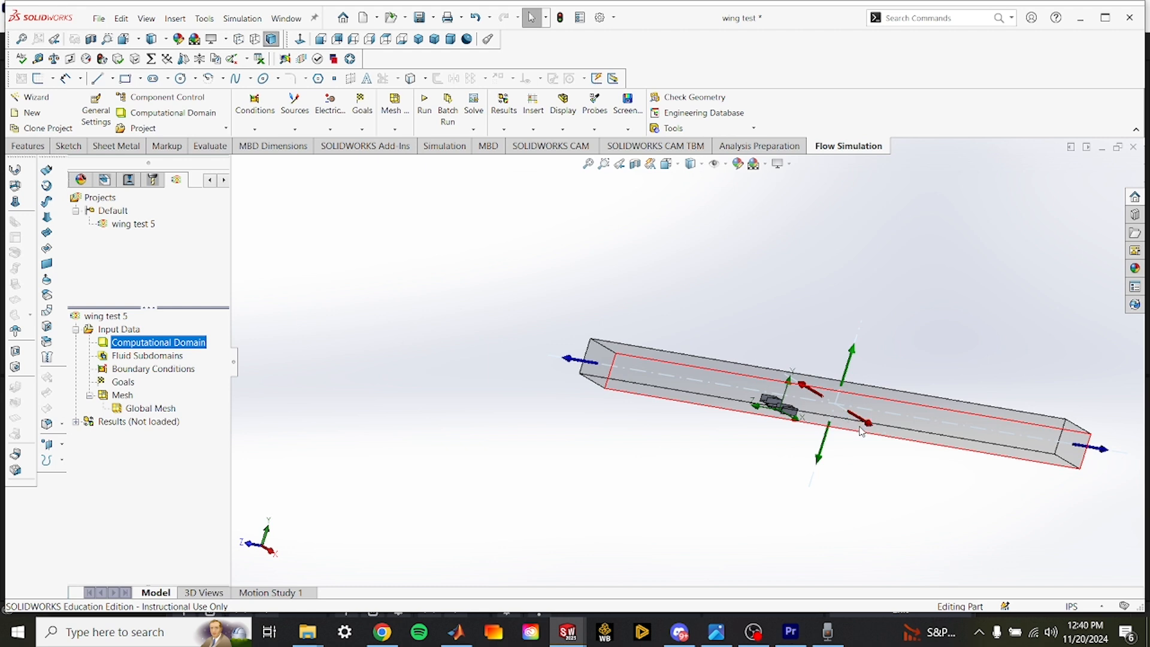
left_click(923, 491)
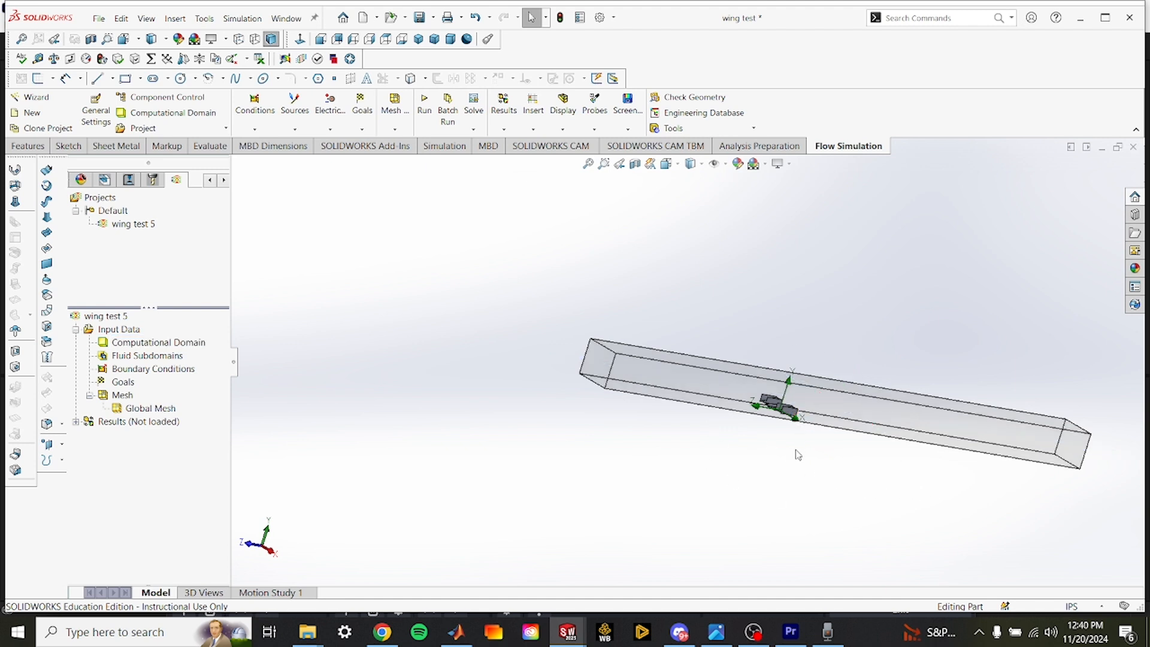
middle_click_drag(425, 377, 685, 430)
scroll(812, 430, "down", 8)
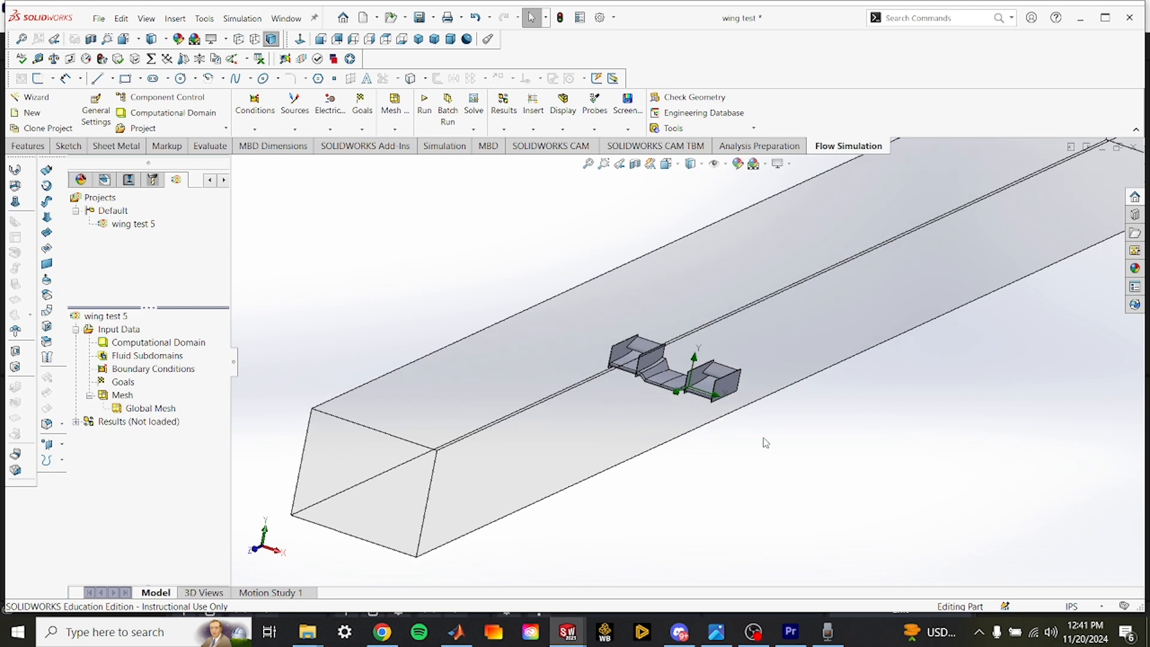
middle_click_drag(765, 441, 763, 424)
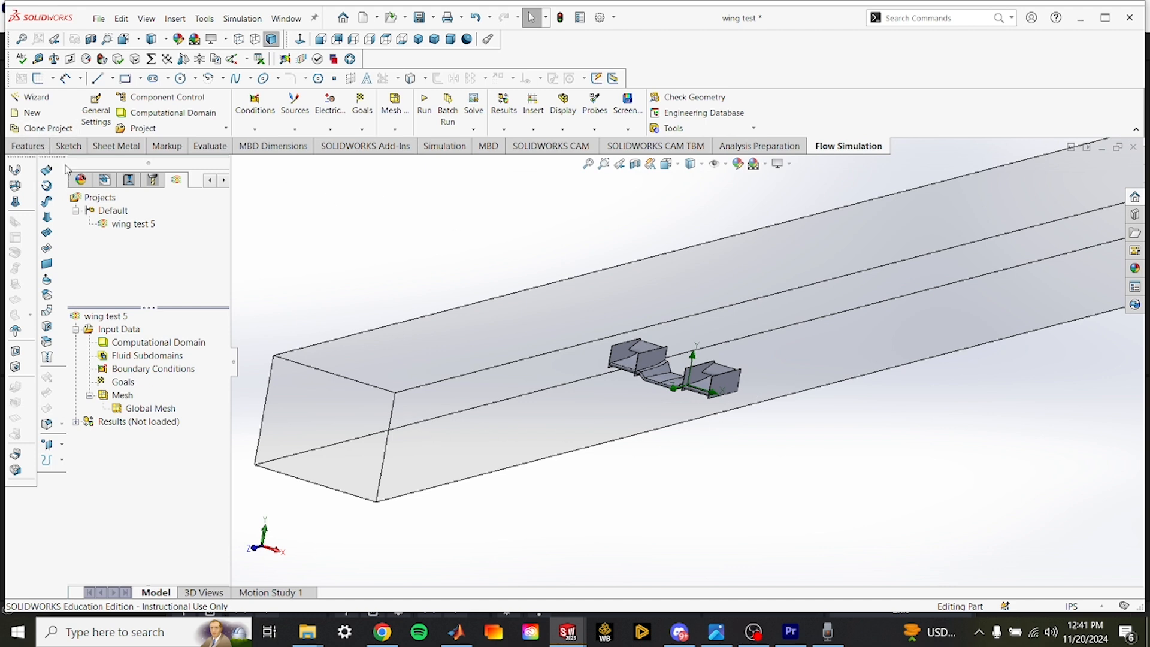
Set up a new reference plane that uses the Top Plane as its first reference.
left_click(210, 180)
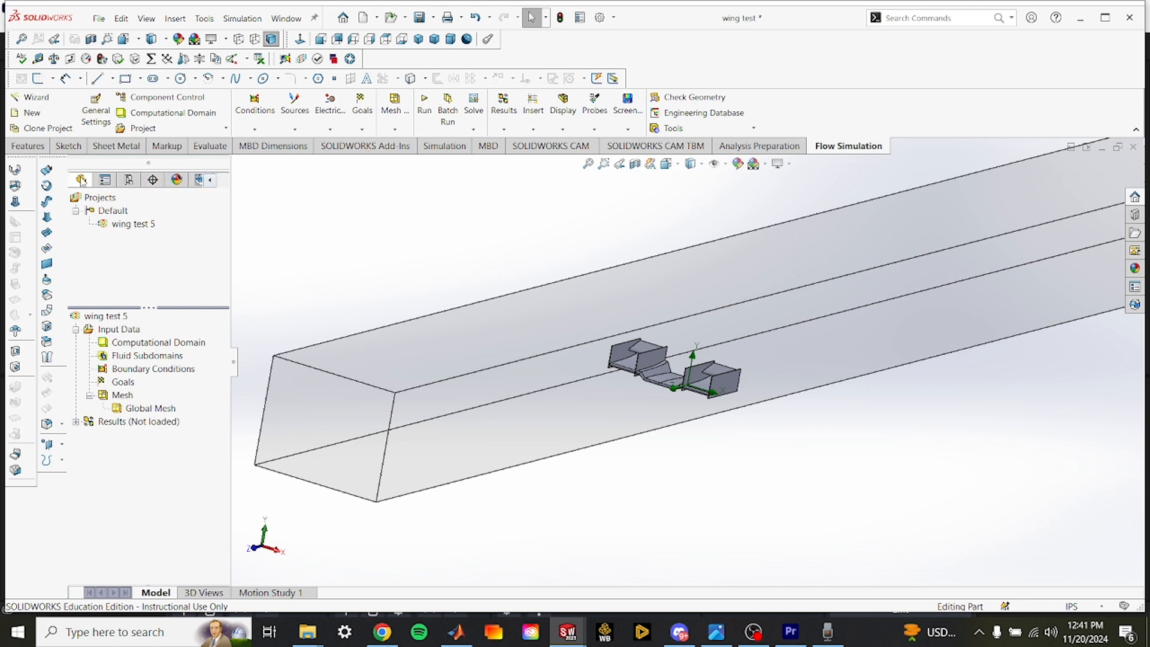
left_click(81, 180)
left_click(28, 150)
middle_click_drag(337, 257, 338, 251)
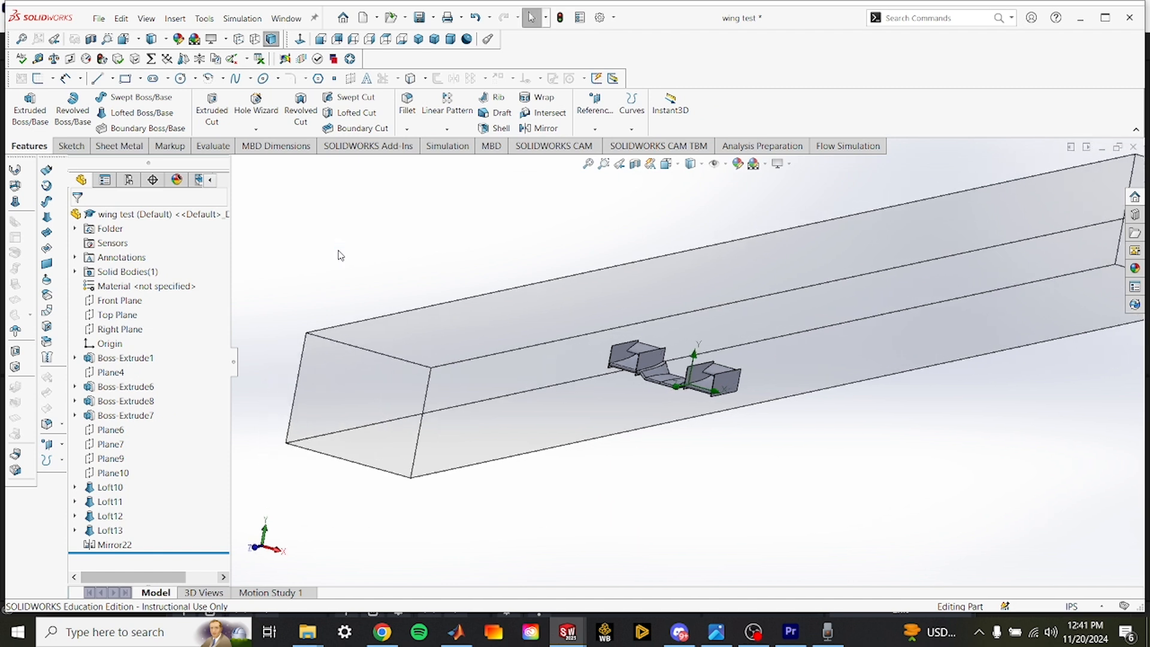
left_click(587, 129)
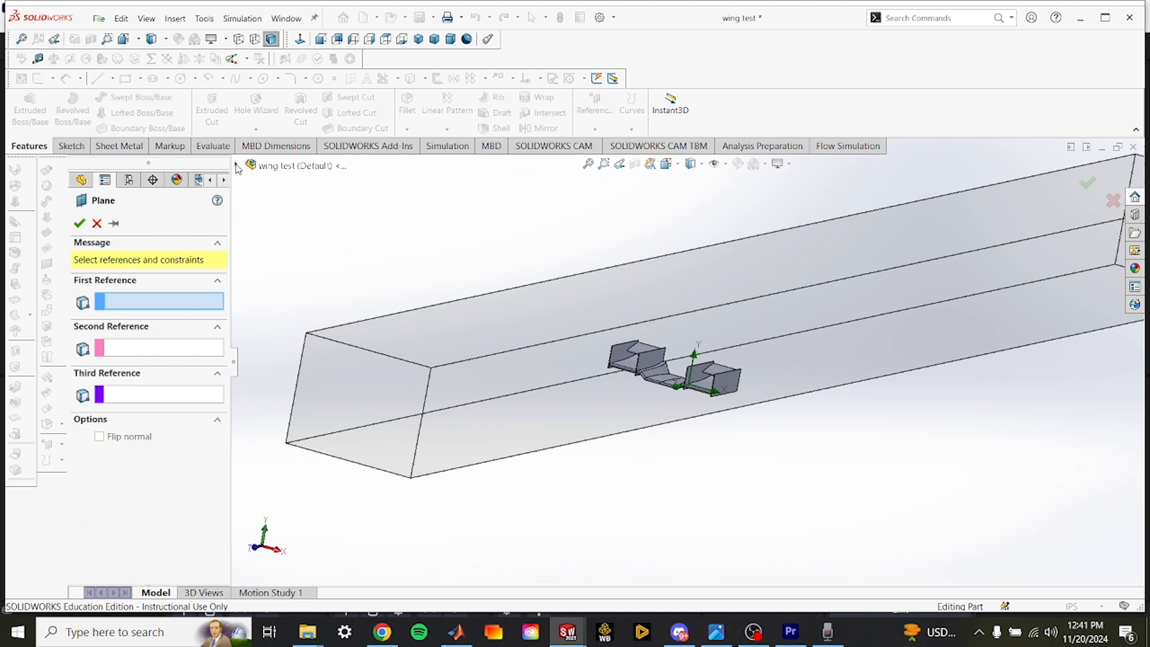
left_click(237, 167)
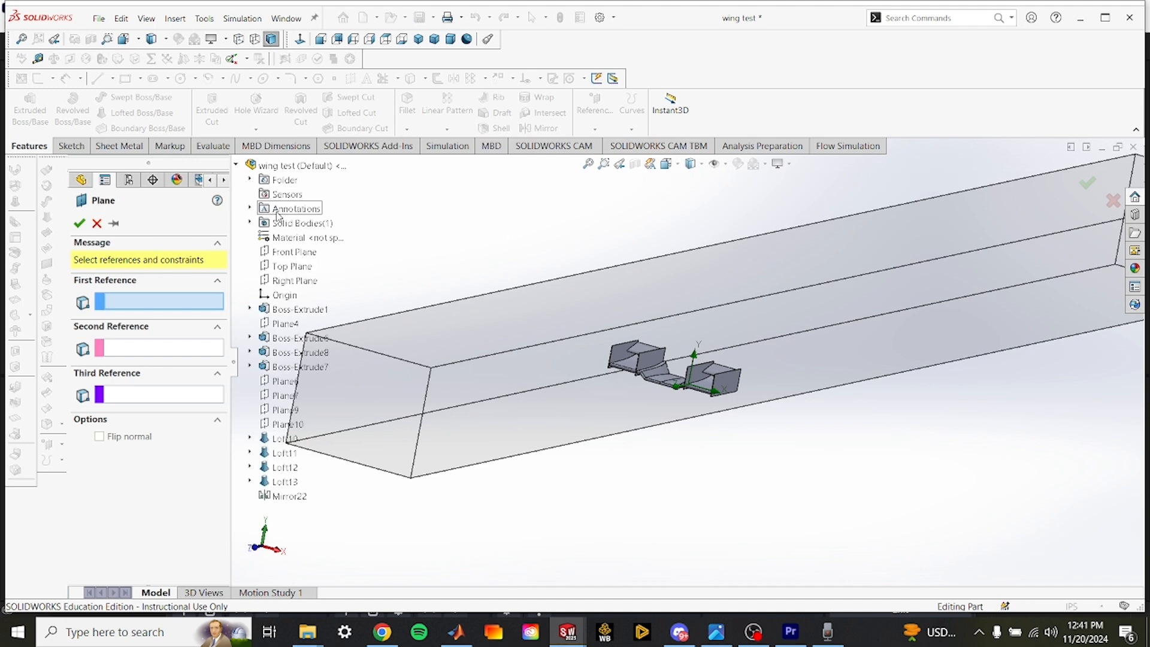
left_click(296, 264)
middle_click_drag(476, 270, 469, 244)
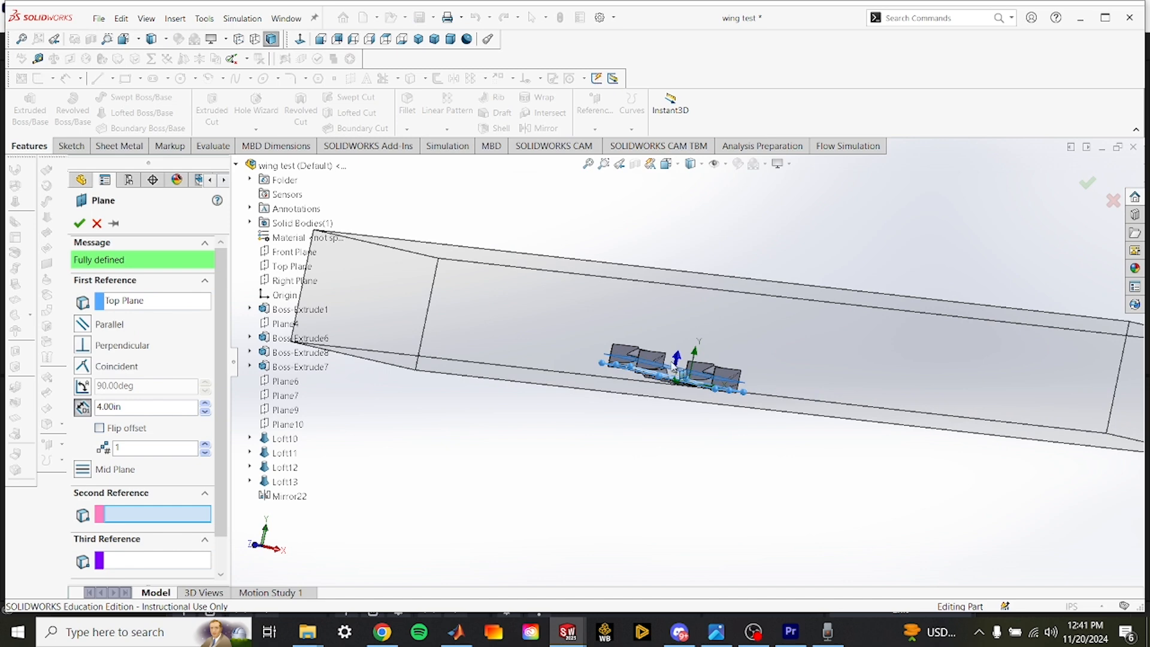
Flip the reference plane's 4 in offset so it lies beneath the wing, and create the plane.
scroll(674, 369, "down", 5)
left_click(100, 427)
scroll(632, 407, "down", 5)
middle_click_drag(632, 406, 636, 432)
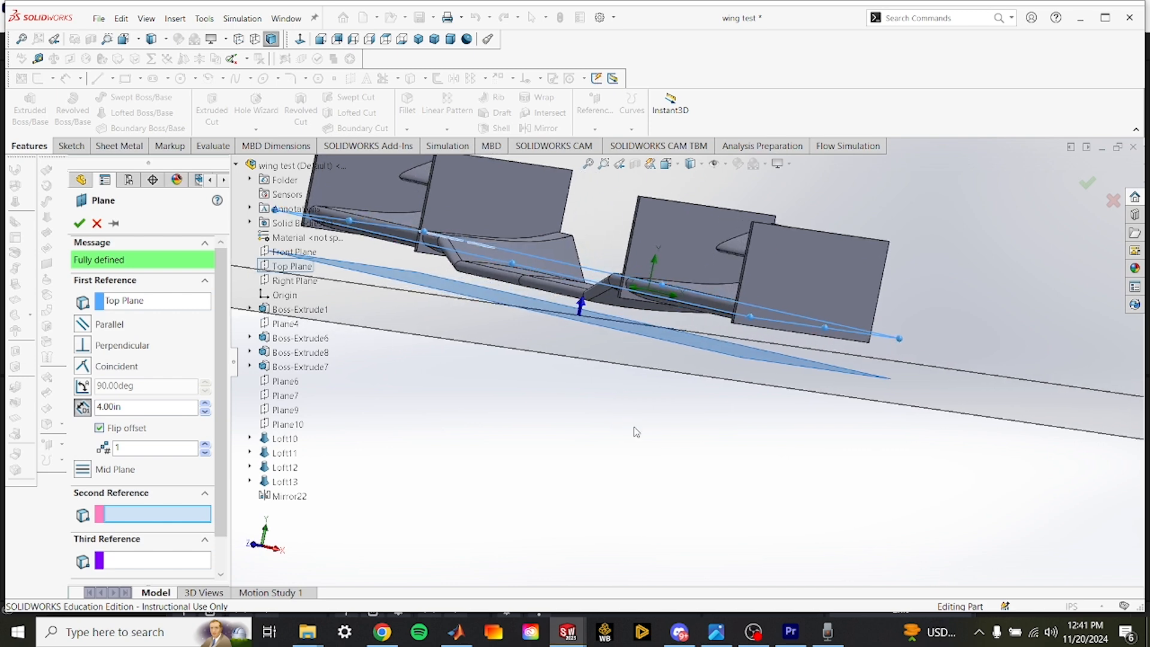
middle_click_drag(576, 439, 615, 377)
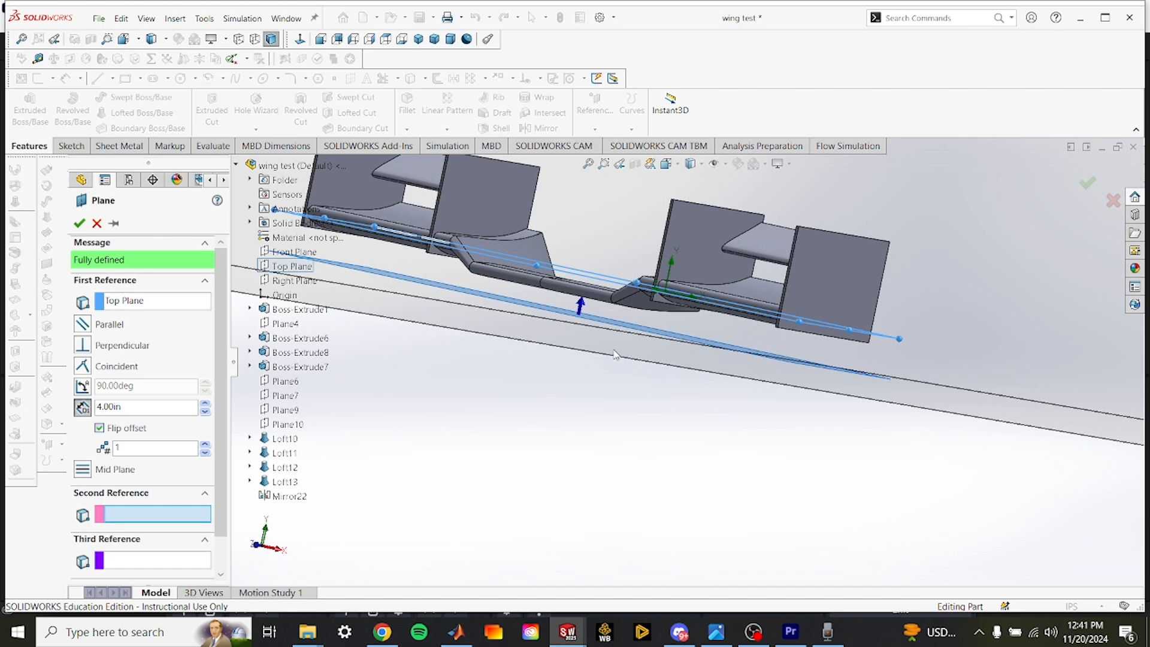
middle_click_drag(591, 486, 576, 498)
left_click(79, 224)
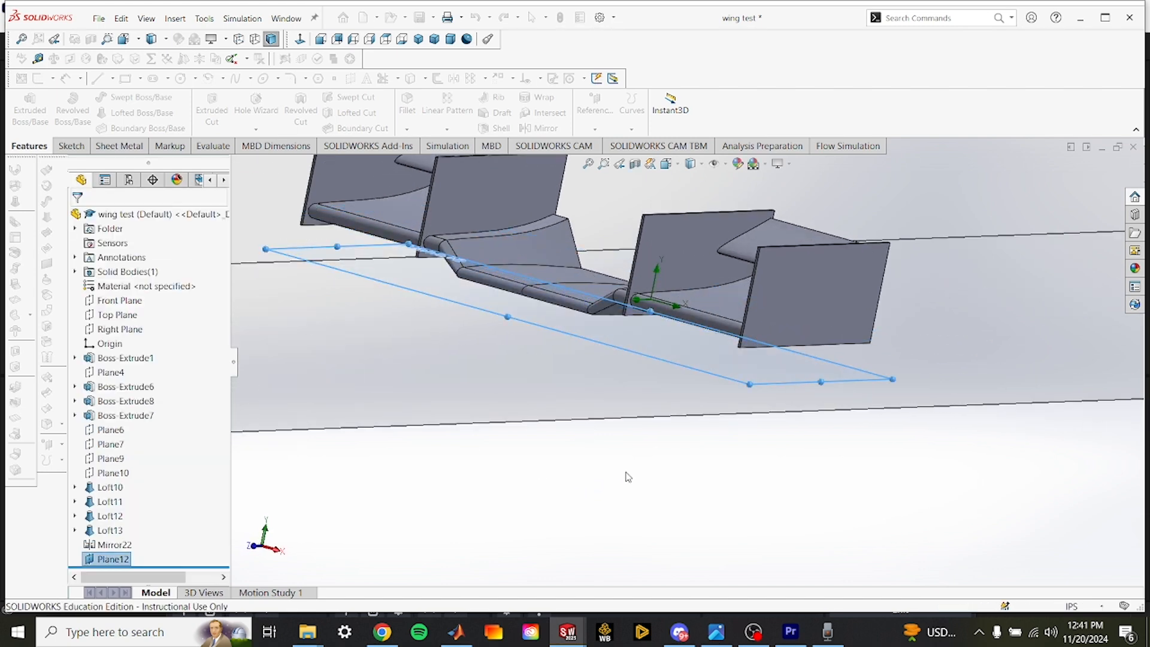
For a boss extrusion, sketch a corner rectangle on the new plane, slightly larger than the wing's outline and just inside the domain's X boundaries.
middle_click_drag(617, 483, 610, 460)
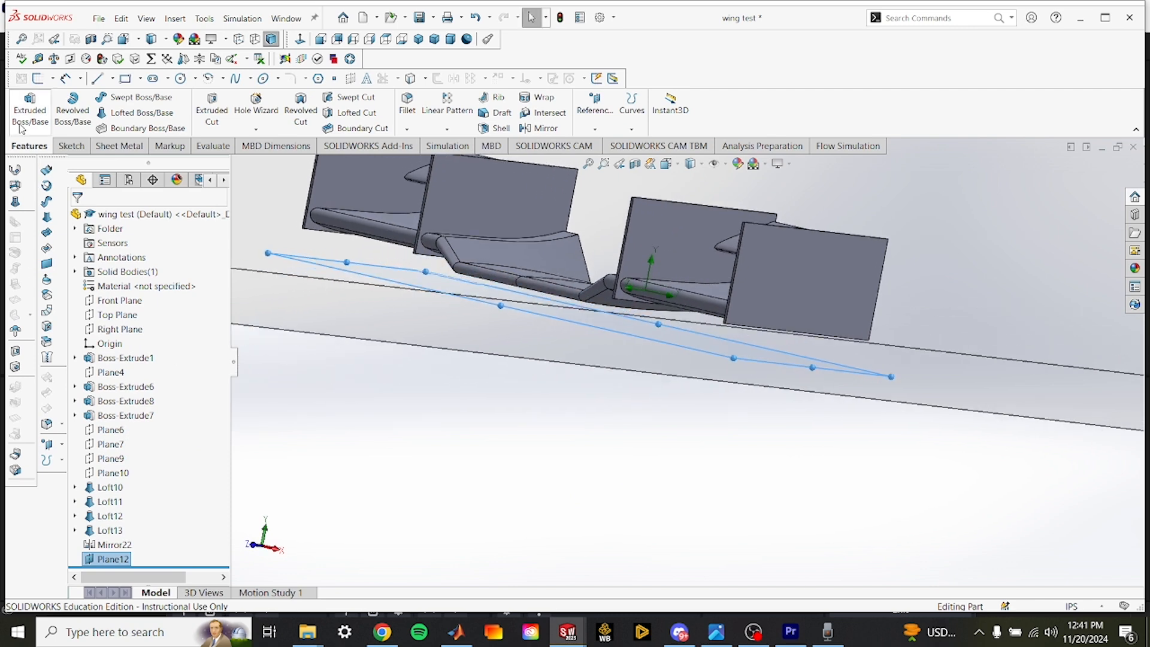
left_click(30, 108)
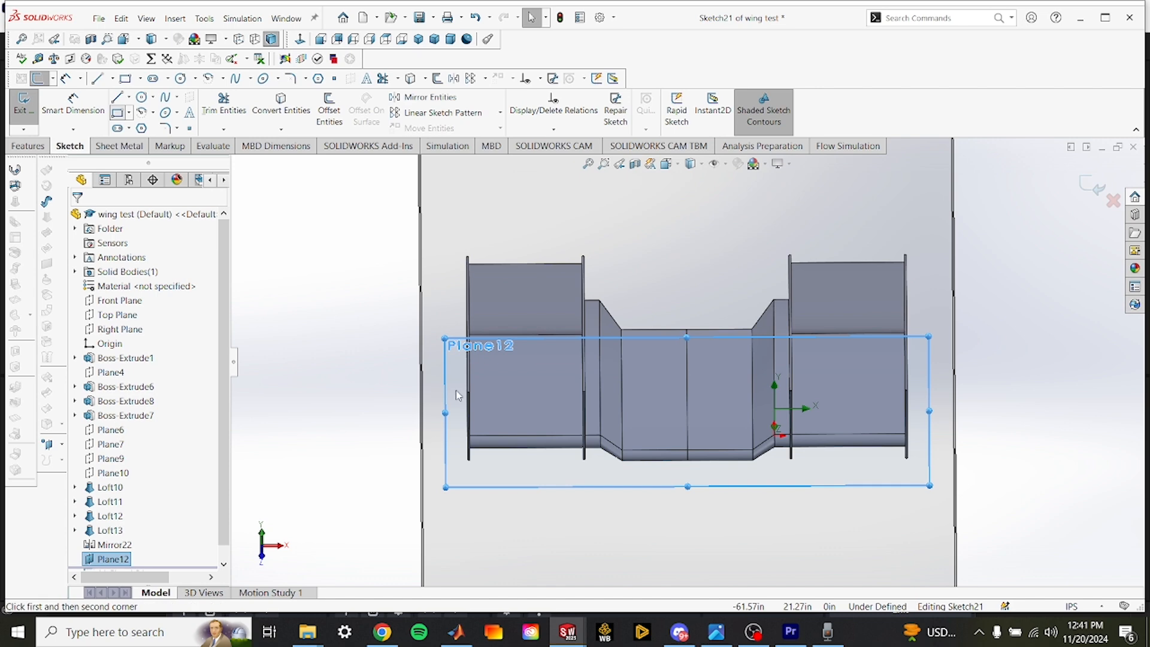
left_click(126, 113)
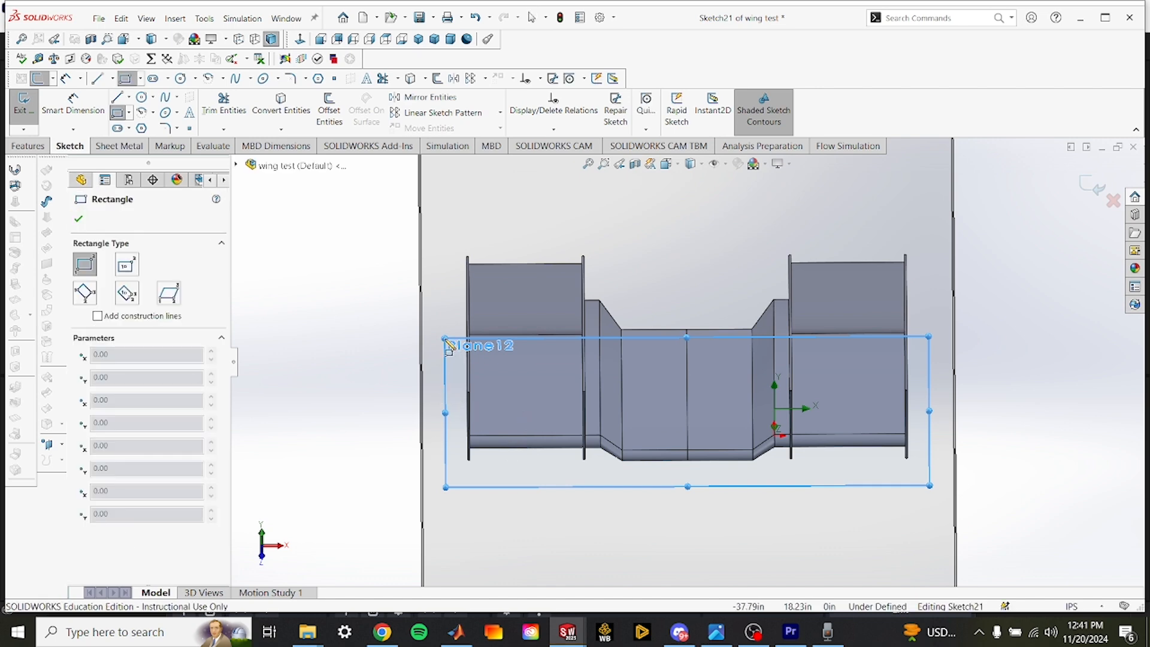
middle_click_drag(452, 349, 455, 381)
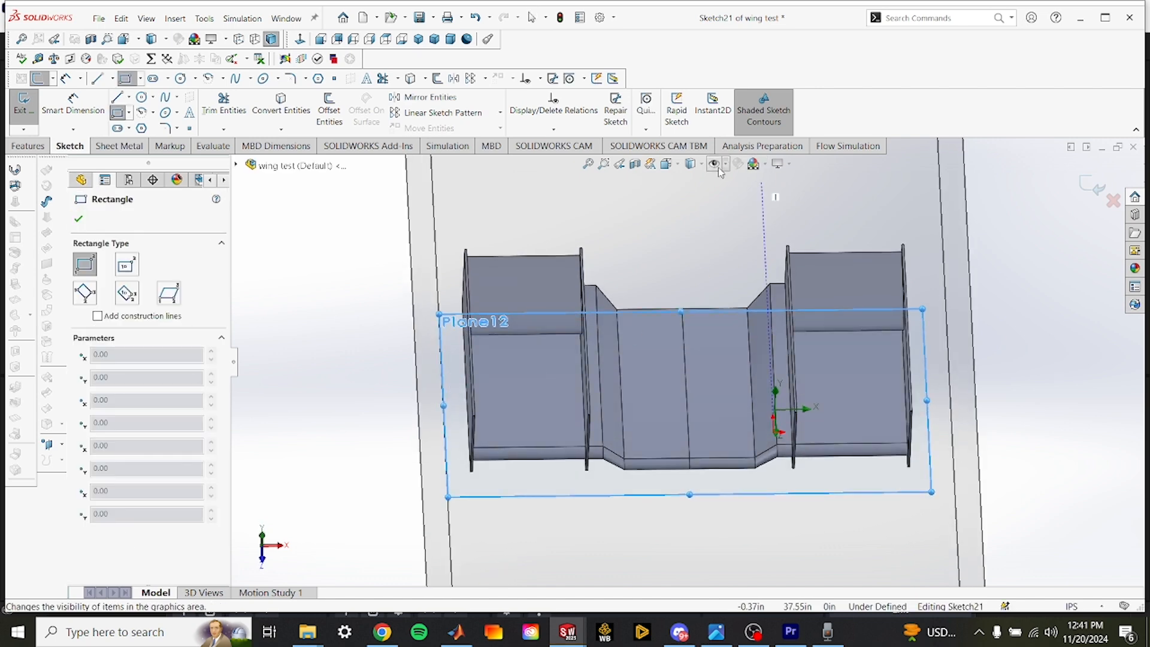
left_click(666, 164)
left_click(556, 358)
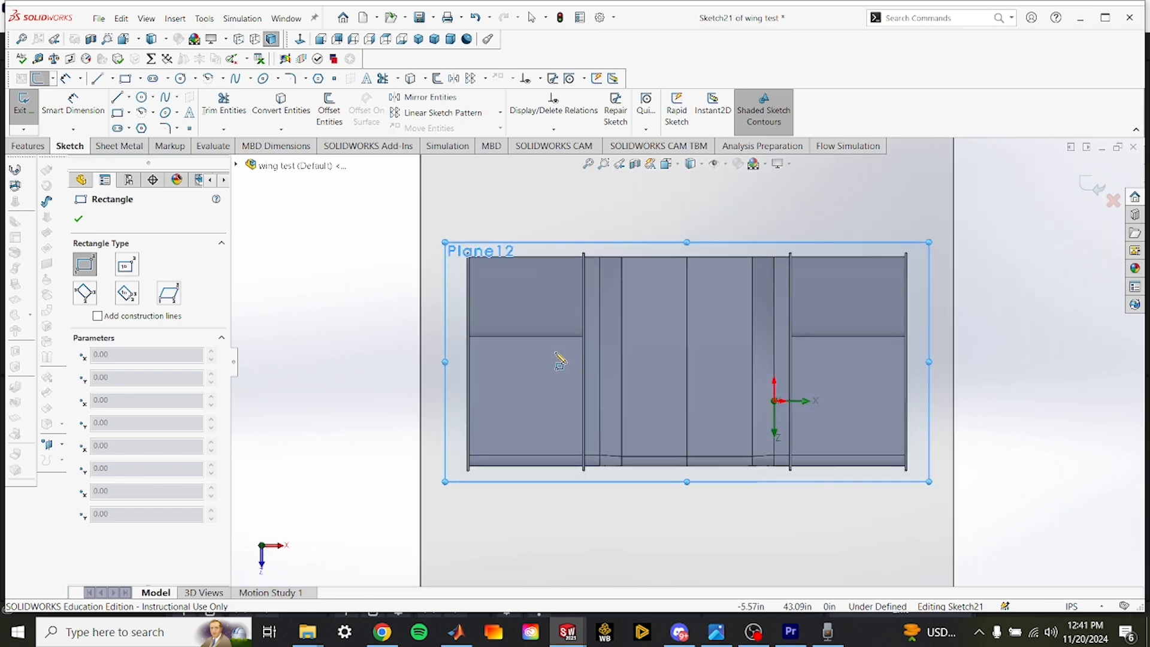
left_click(439, 244)
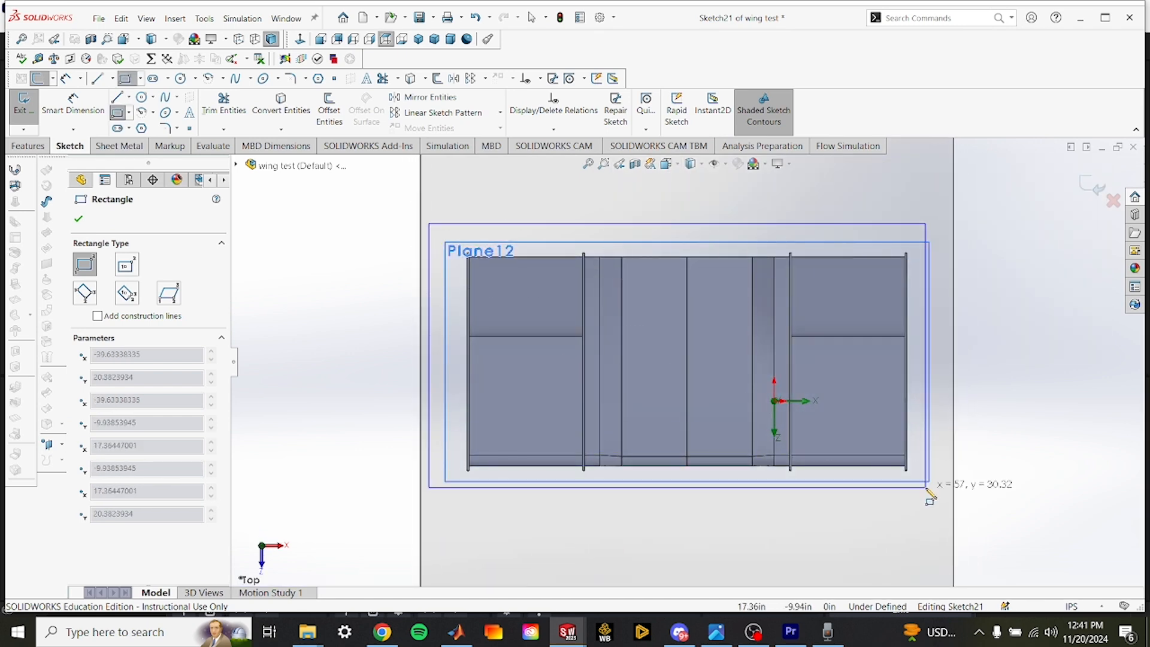
left_click(948, 497)
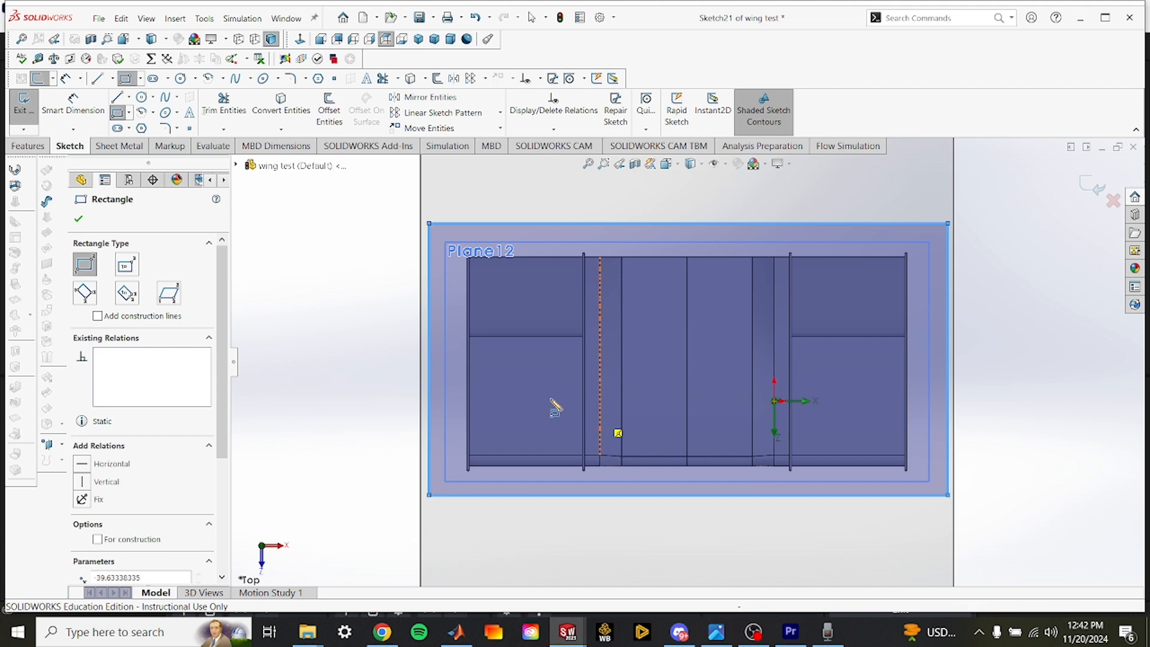
key("Escape")
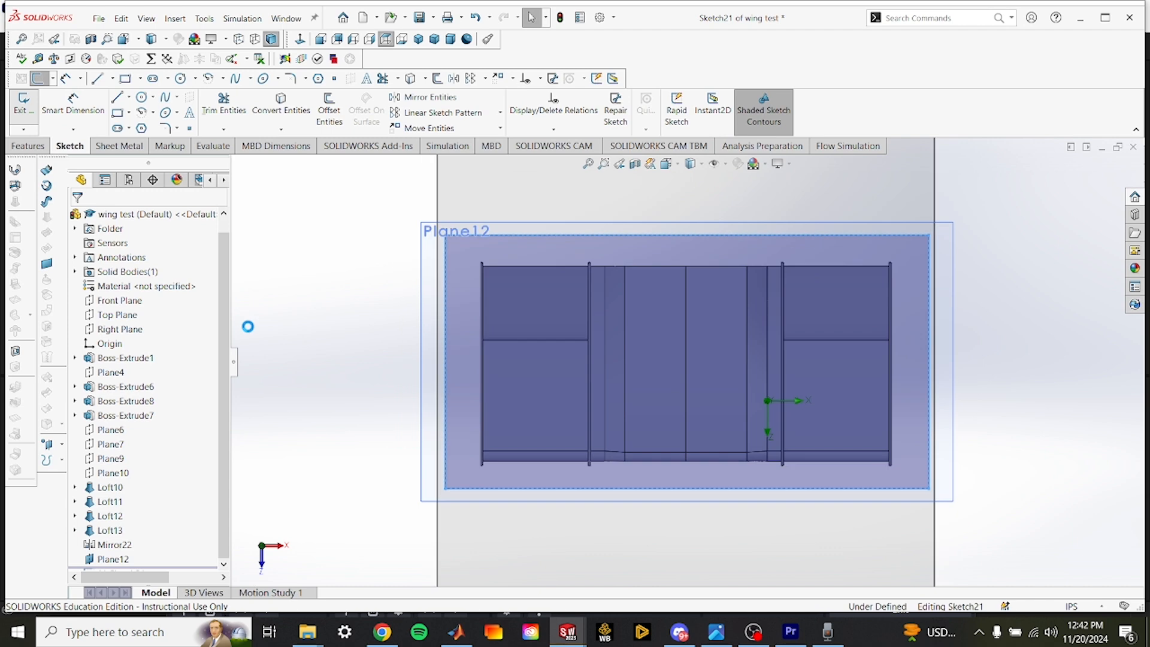
Extrude the rectangle 1 in downward, away from the wing, to form a ground plate.
middle_click_drag(338, 314, 342, 175)
middle_click_drag(606, 566, 592, 522)
scroll(695, 398, "down", 6)
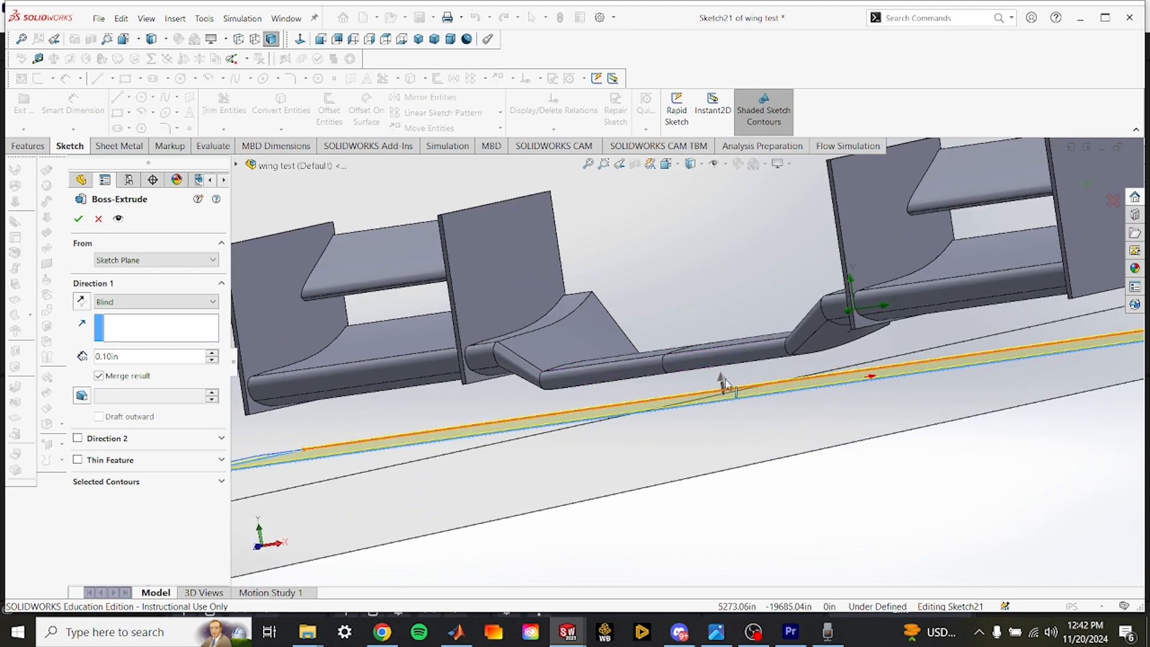
left_click(81, 303)
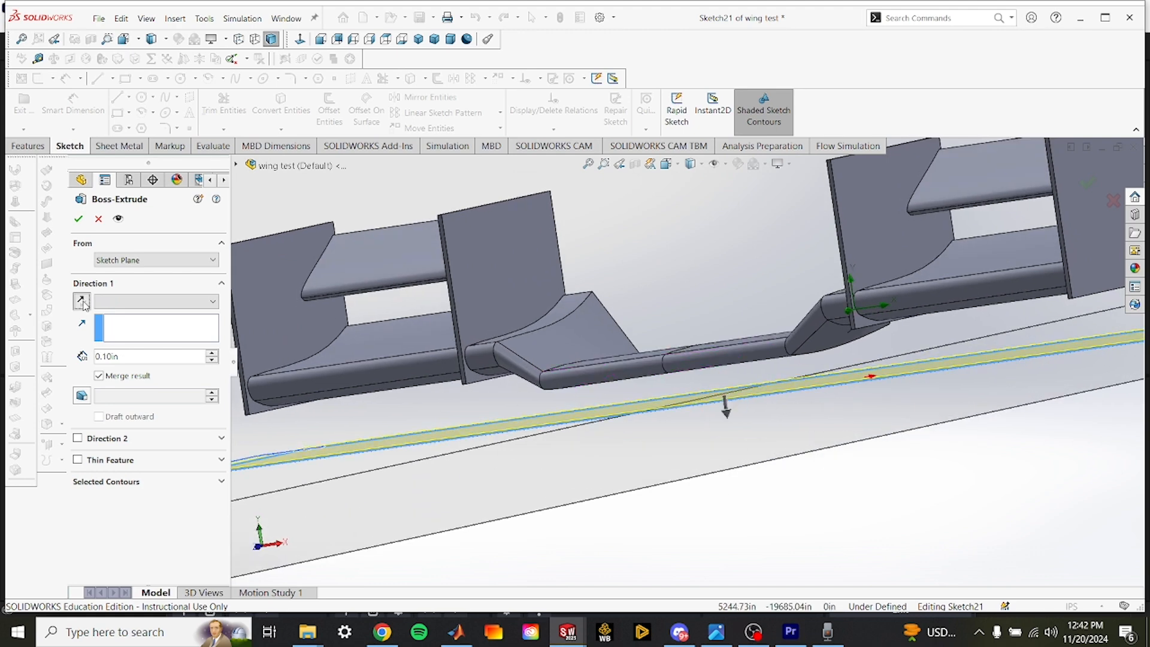
left_click_drag(133, 357, 91, 358)
type("1")
left_click(830, 548)
scroll(837, 554, "up", 5)
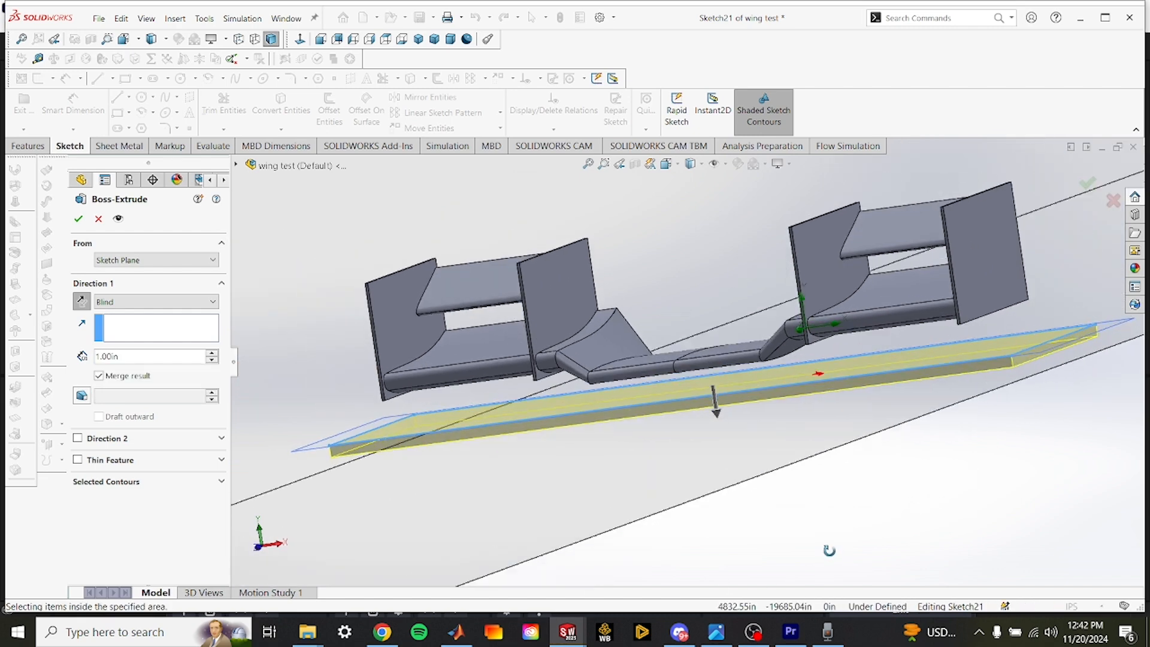
left_click(78, 219)
left_click(860, 554)
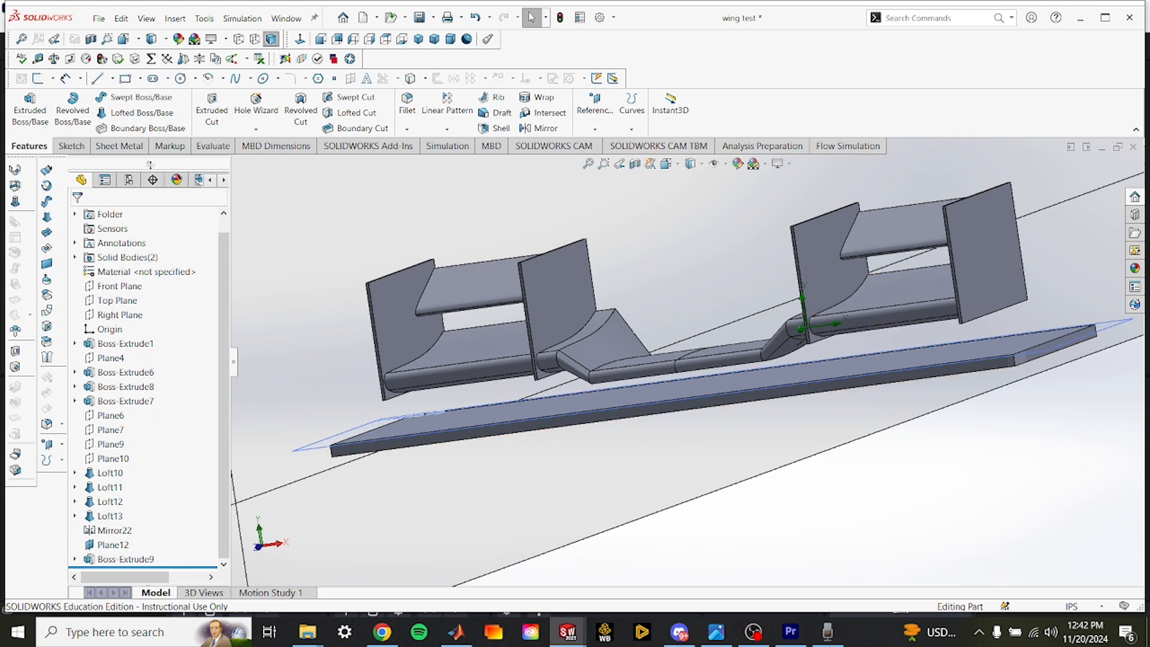
In the Flow Simulation project, insert a Real Wall boundary condition on the ground plate's top face.
left_click(847, 146)
left_click(225, 180)
left_click(225, 181)
left_click(225, 181)
left_click(224, 181)
left_click(175, 180)
middle_click_drag(670, 462, 877, 532)
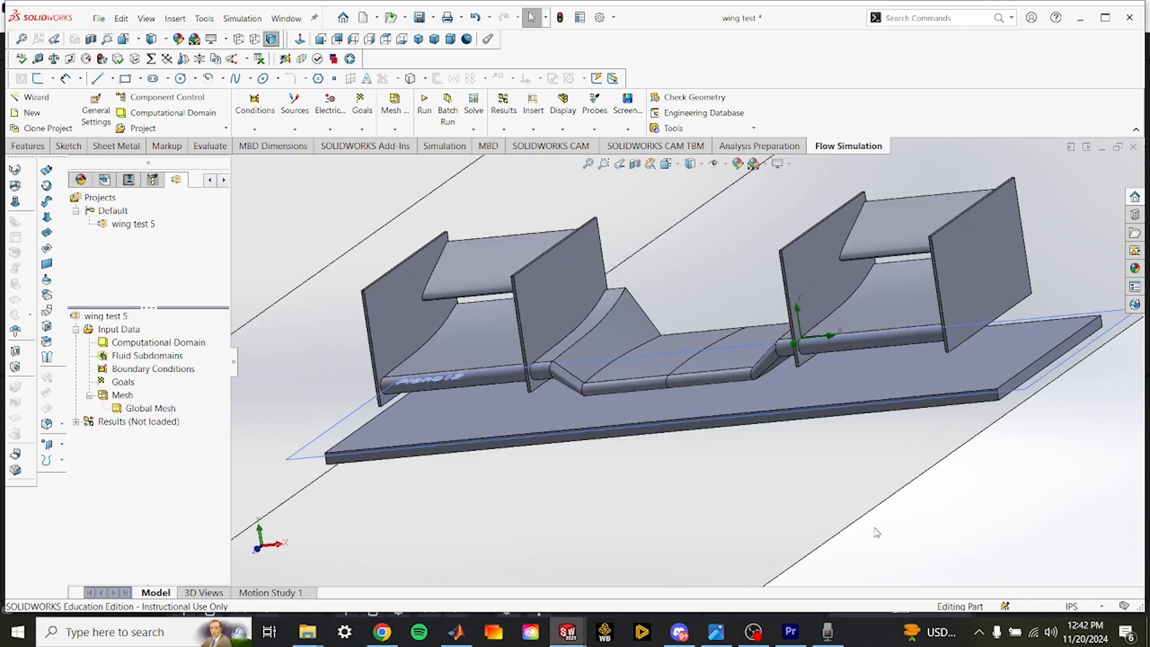
right_click(122, 371)
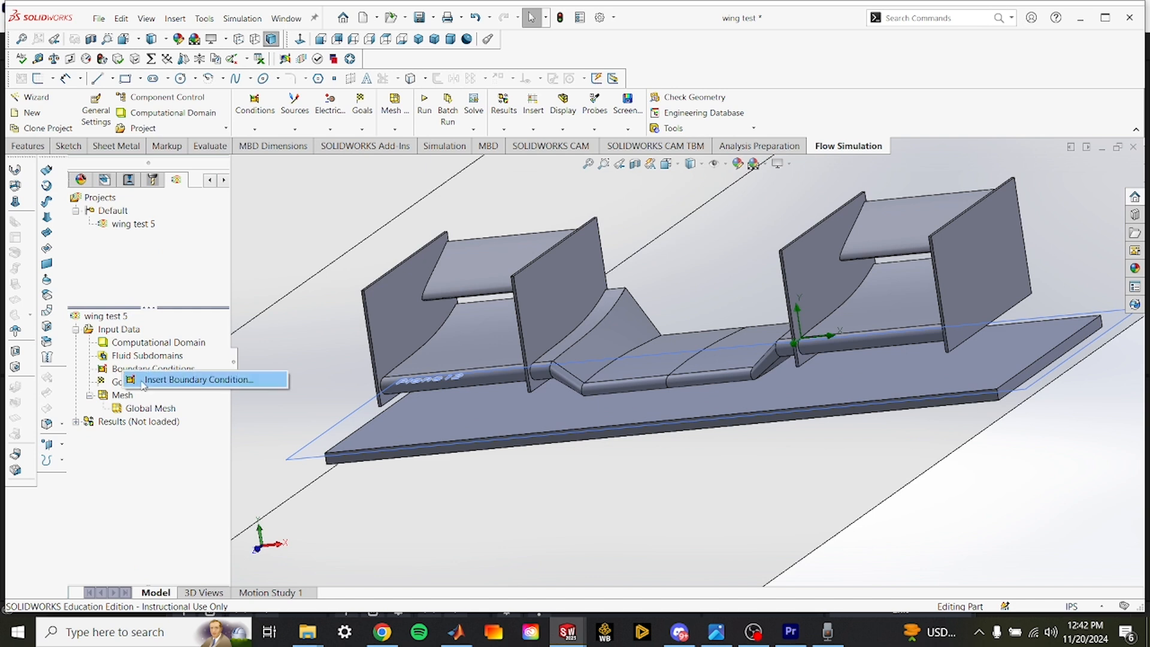
left_click(179, 381)
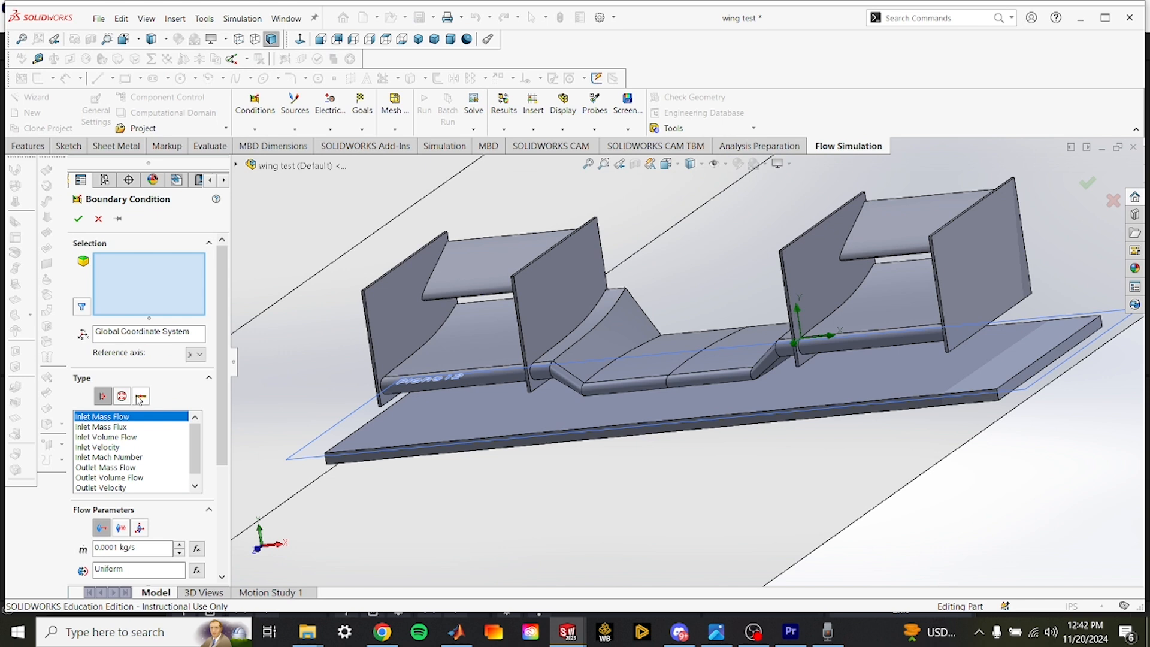
left_click(142, 400)
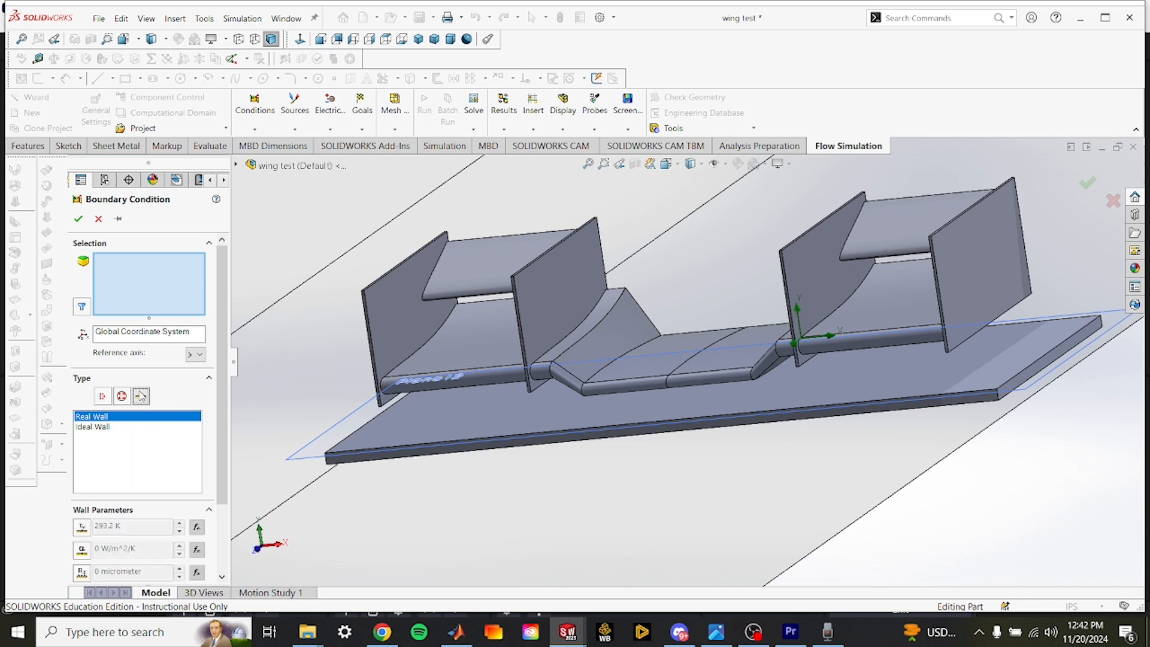
left_click(561, 418)
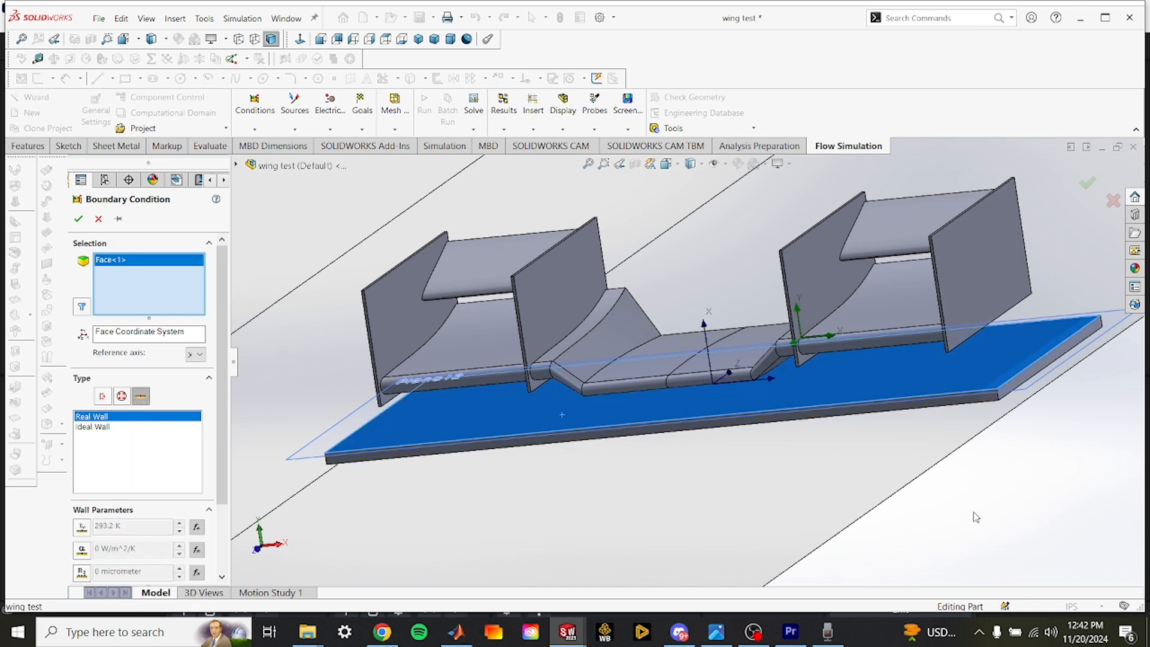
Enable wall motion for the ground plate's boundary condition and change its reference to the Global Coordinate System.
middle_click_drag(1053, 577, 1038, 579)
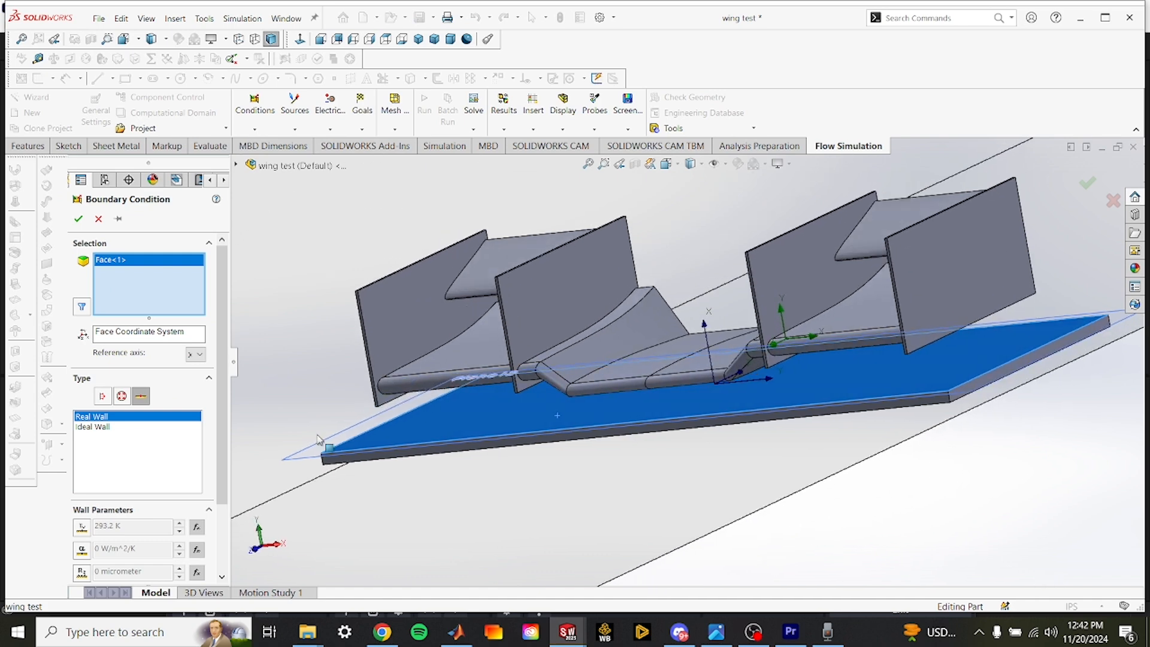
scroll(146, 530, "down", 3)
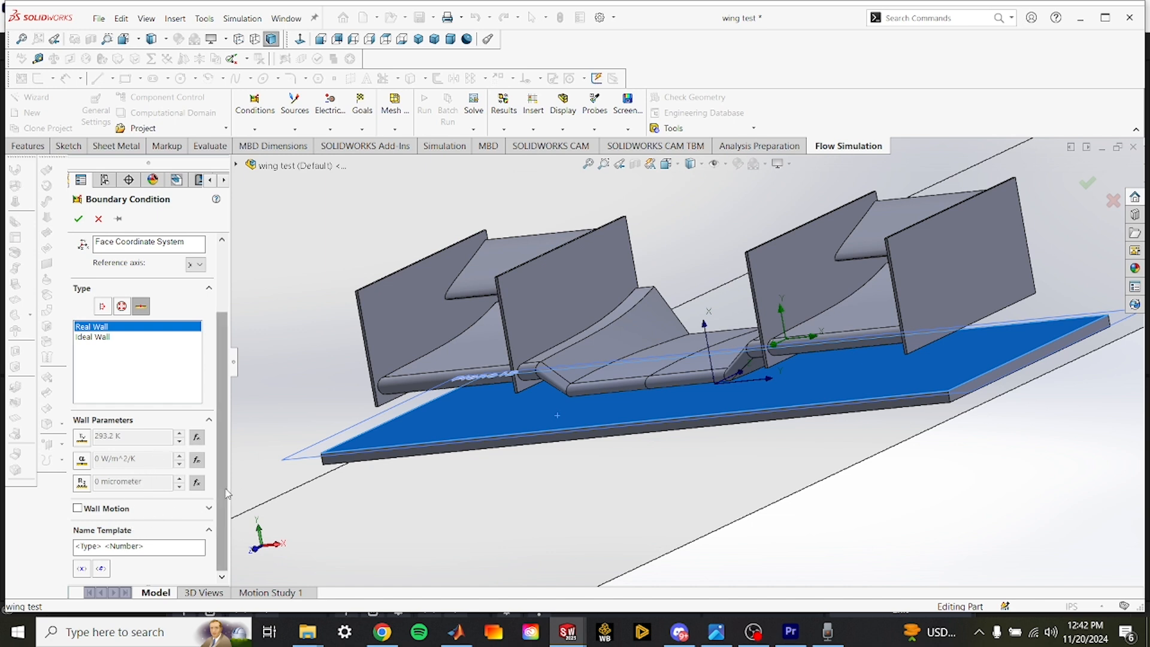
left_click(78, 509)
scroll(119, 508, "down", 2)
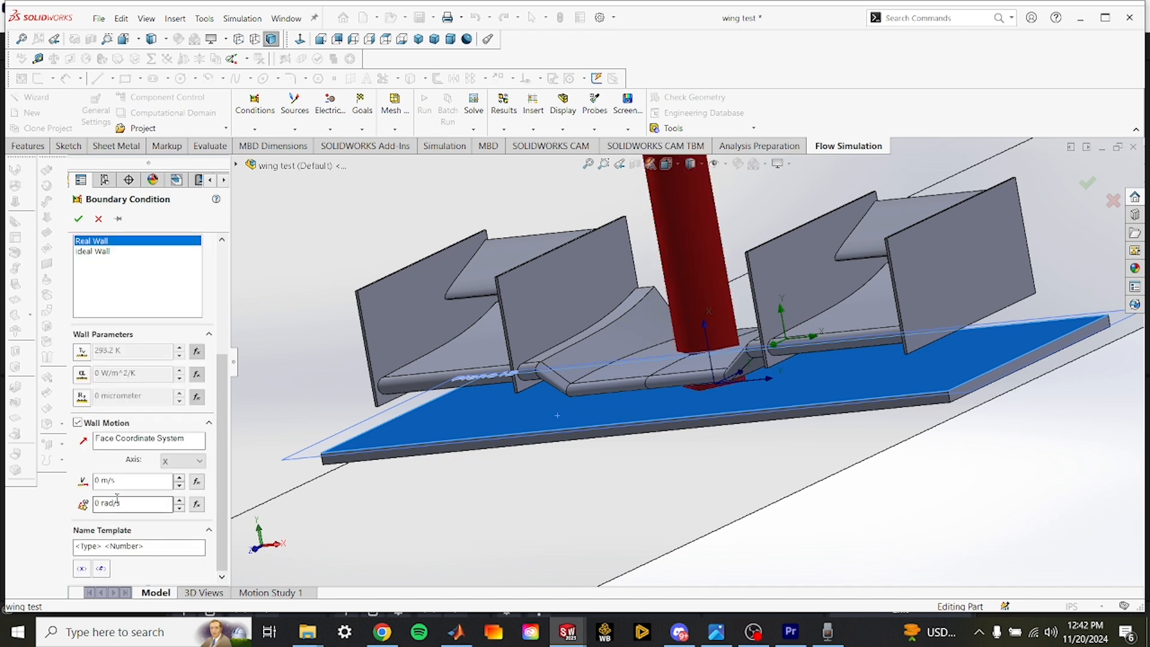
left_click(166, 442)
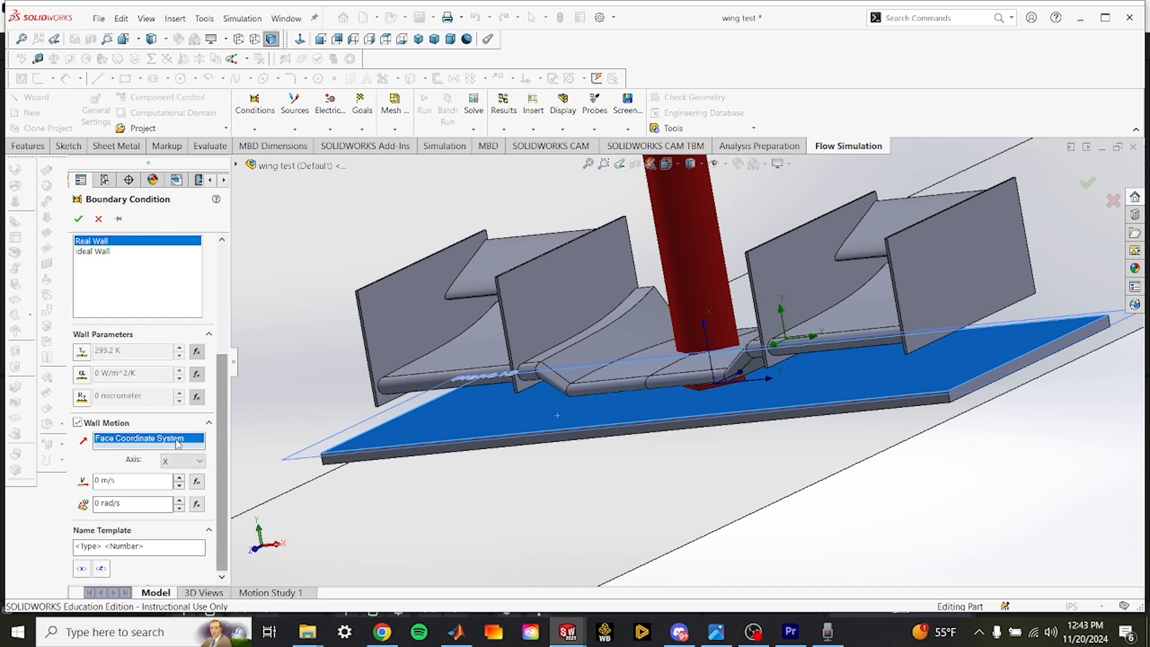
key("Delete")
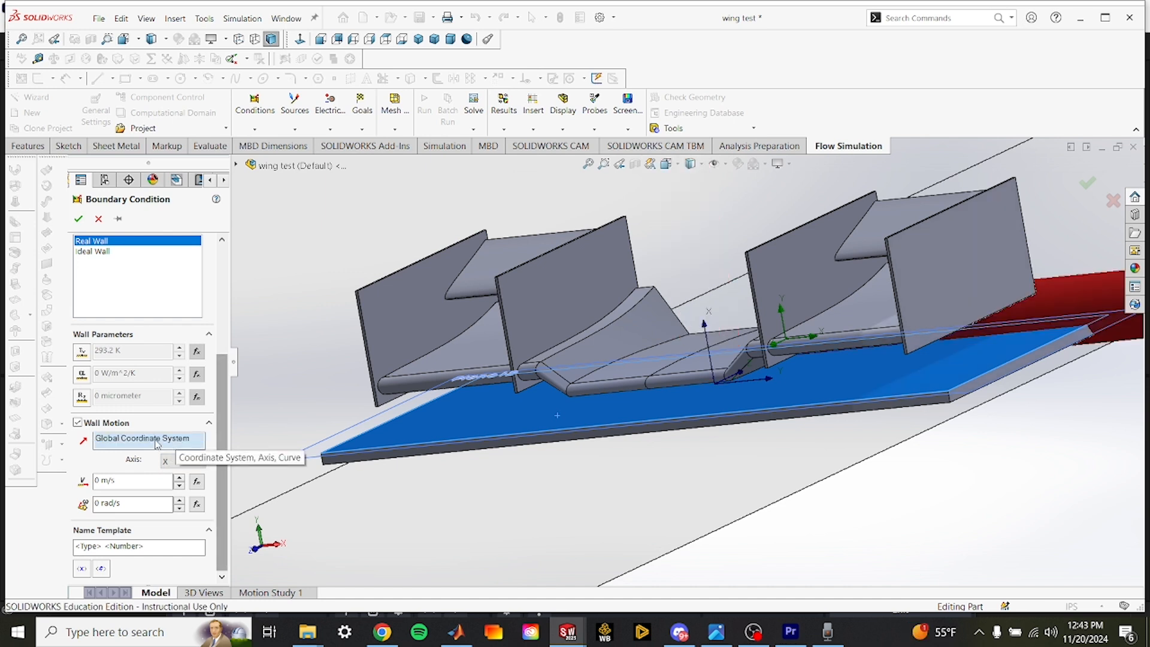
Set the ground plate's wall motion to -20 m/s translation velocity along the Z axis and accept the boundary condition.
middle_click_drag(850, 533, 827, 542)
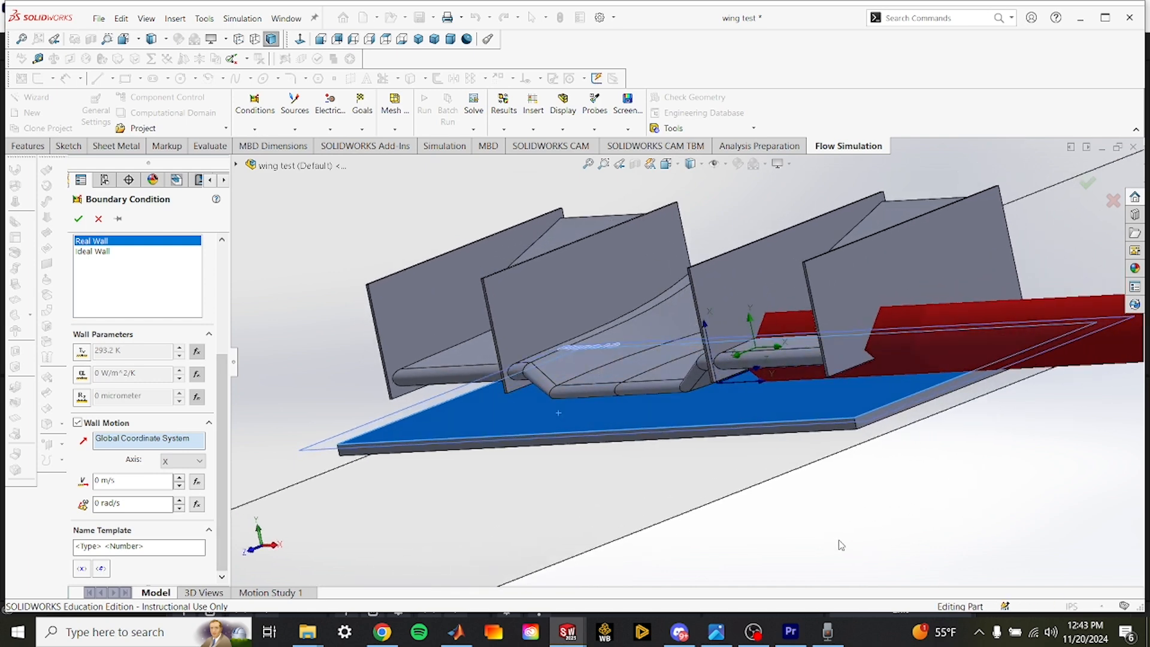
scroll(841, 545, "up", 2)
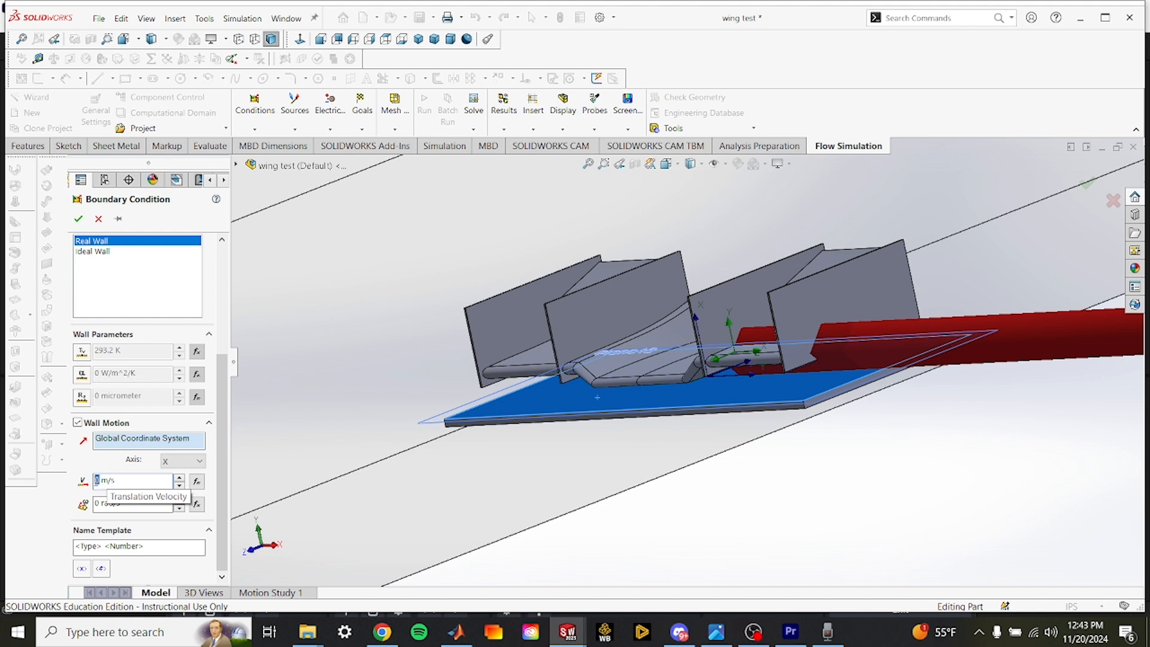
type("20")
left_click(194, 467)
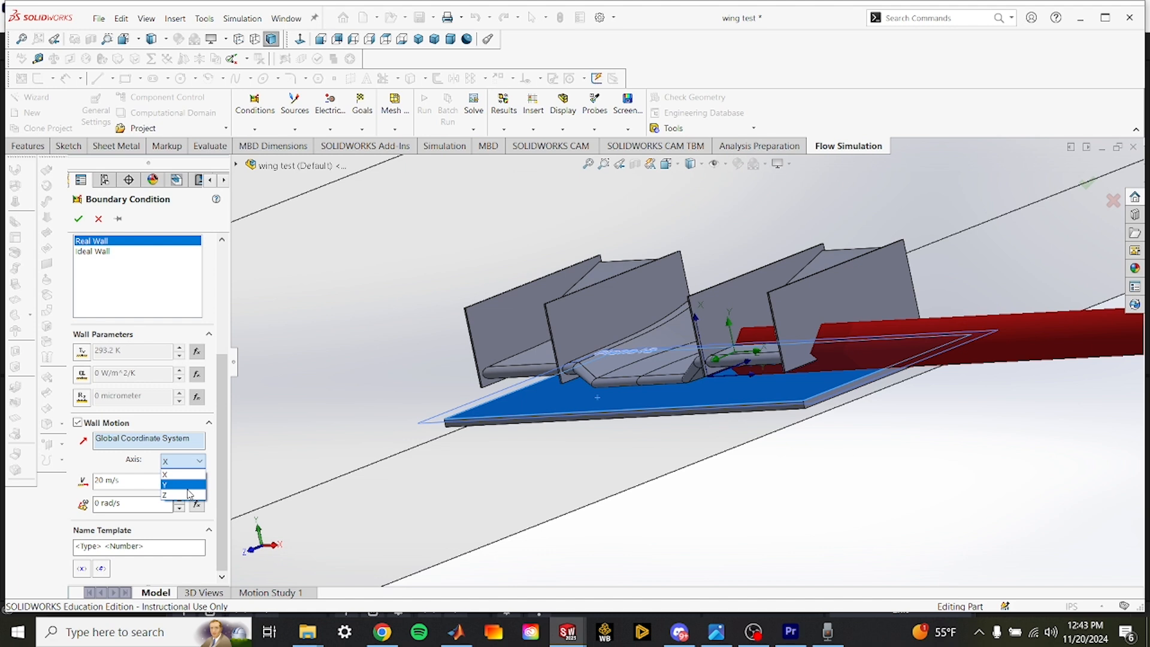
left_click(190, 492)
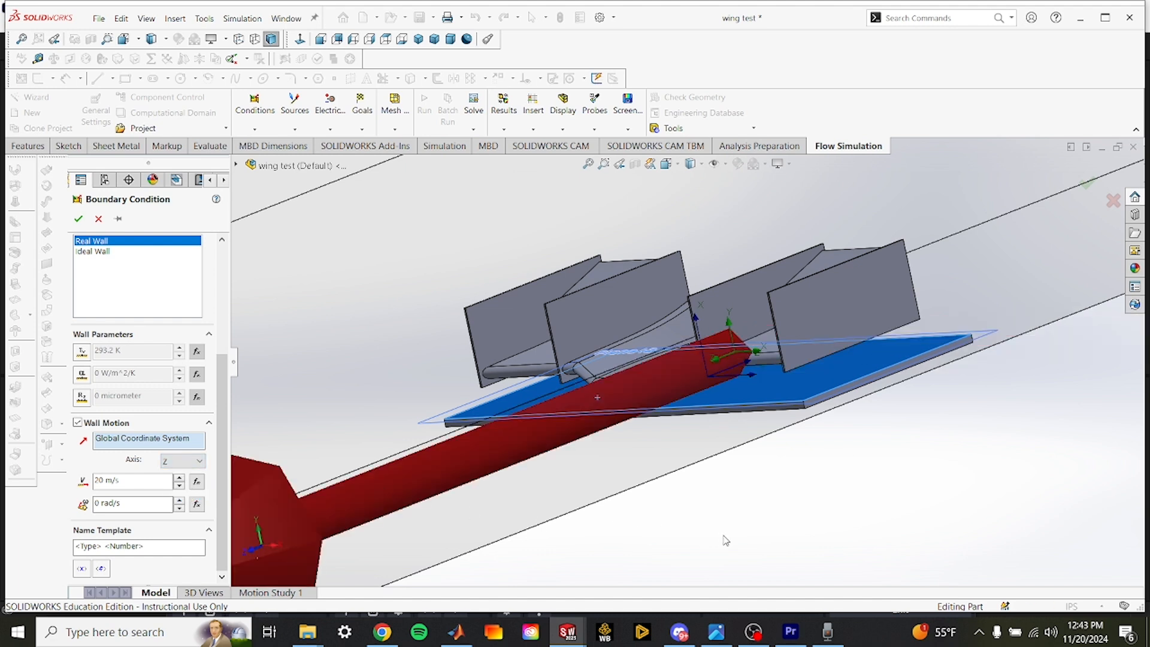
scroll(605, 343, "up", 3)
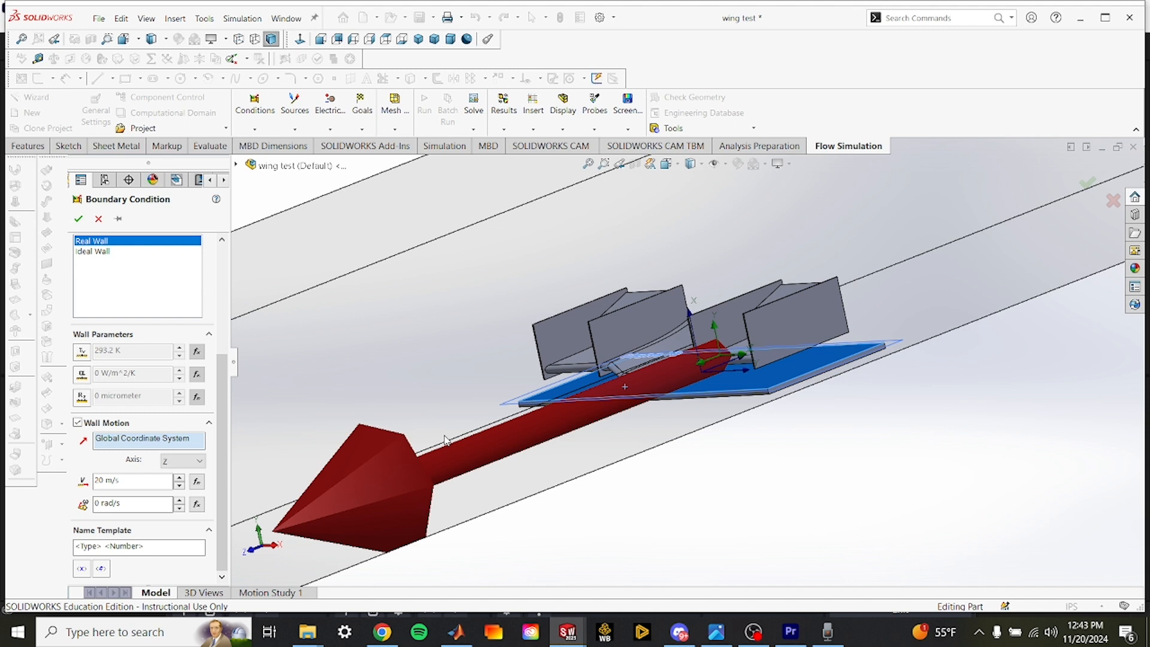
left_click(95, 482)
type("-")
left_click(80, 226)
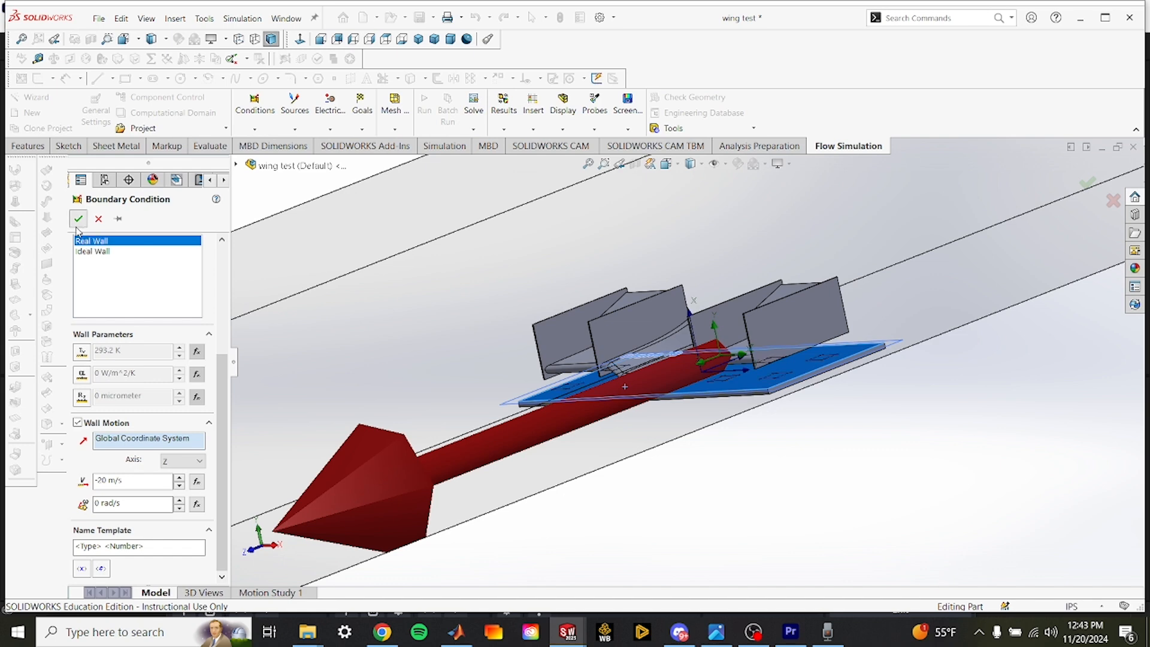
Insert surface goals in the project and enable the Force (X), Force (Y) and Force (Z) parameters.
middle_click_drag(665, 504, 746, 489)
middle_click_drag(833, 415, 778, 375)
scroll(777, 369, "down", 2)
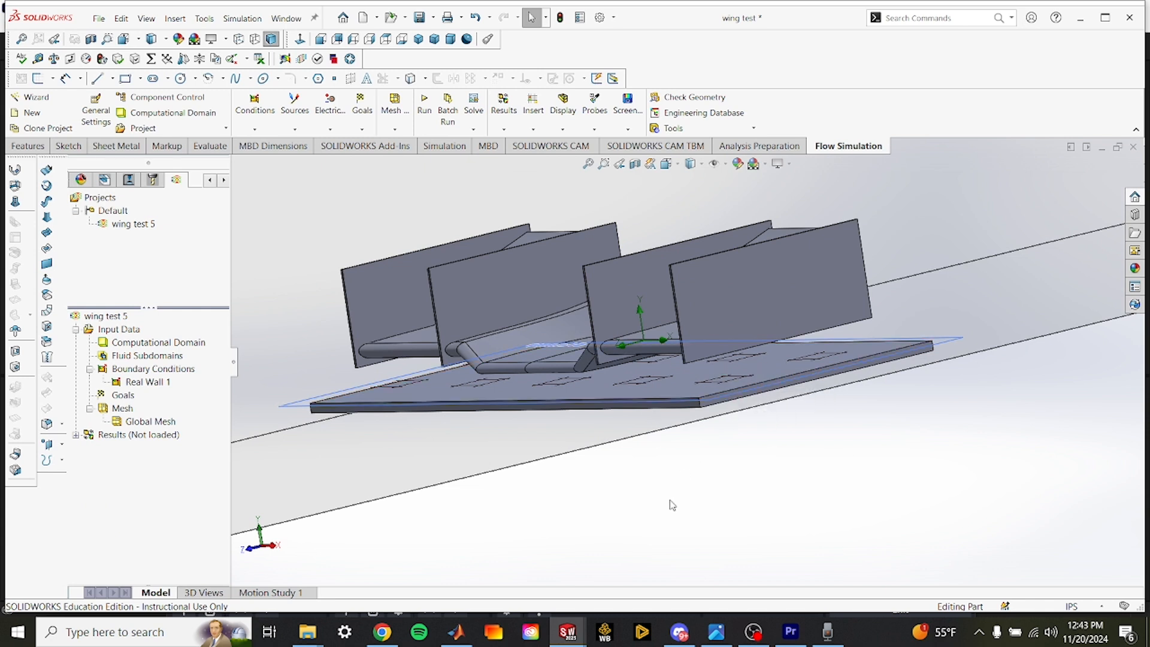
right_click(124, 396)
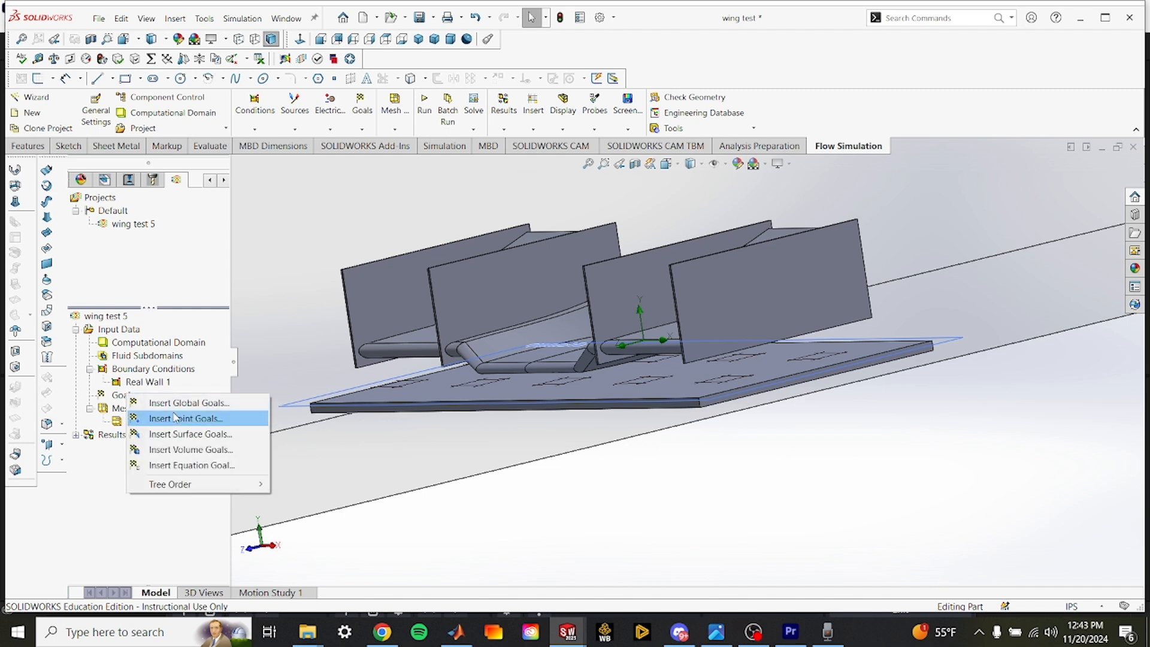
left_click(191, 434)
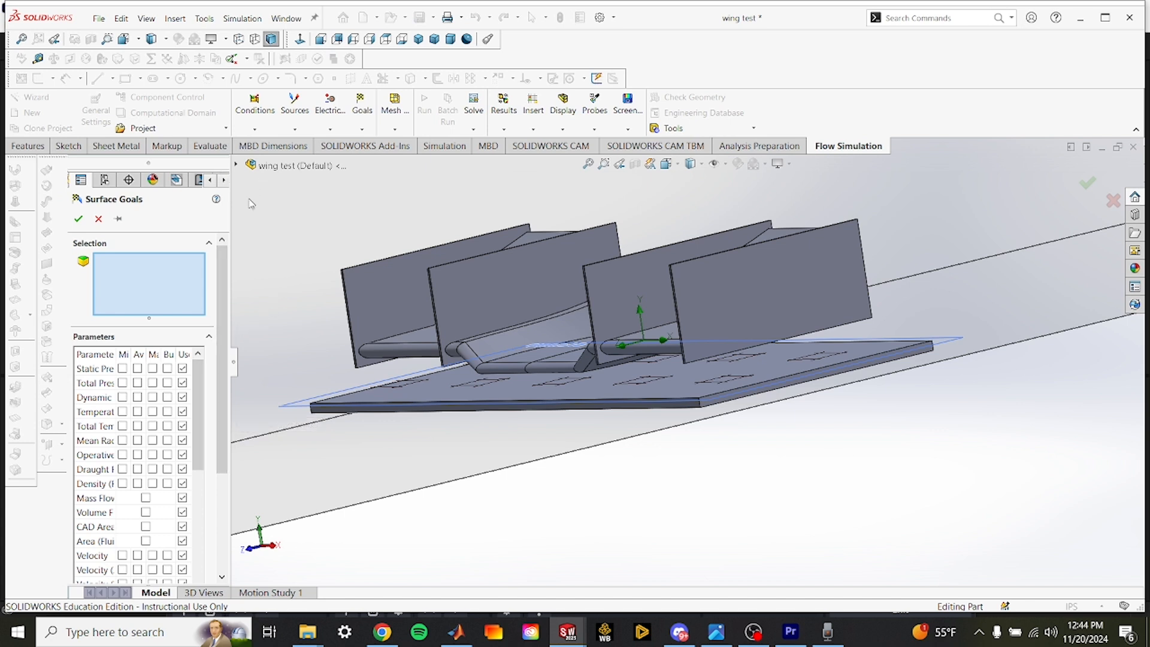
scroll(144, 431, "down", 4)
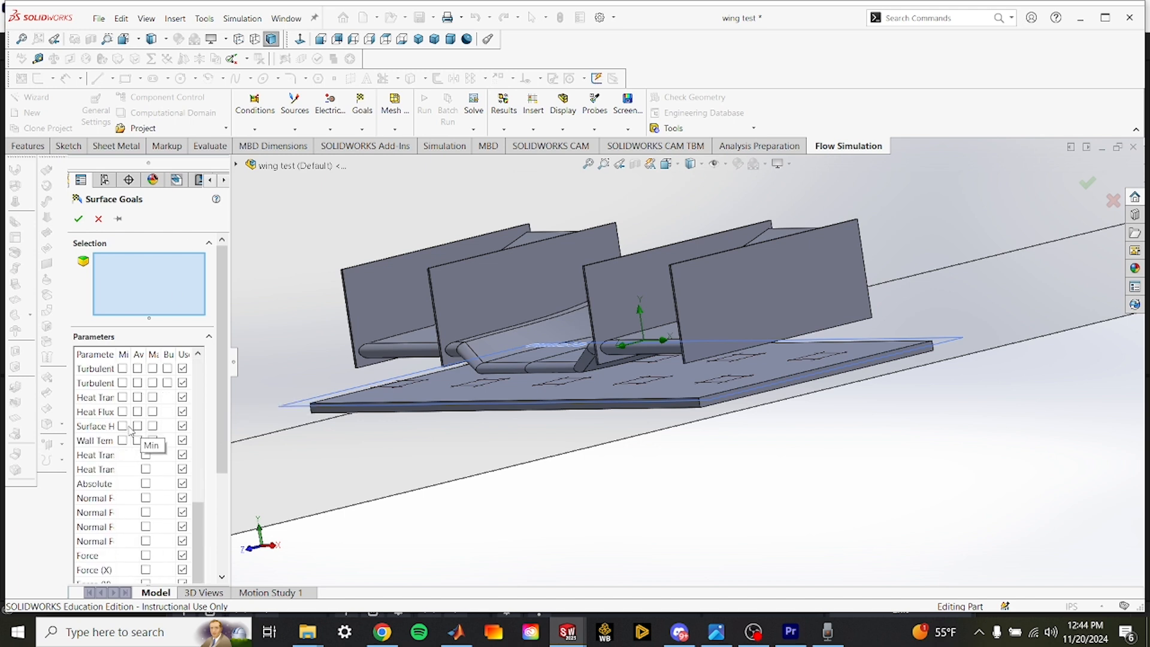
scroll(136, 443, "down", 3)
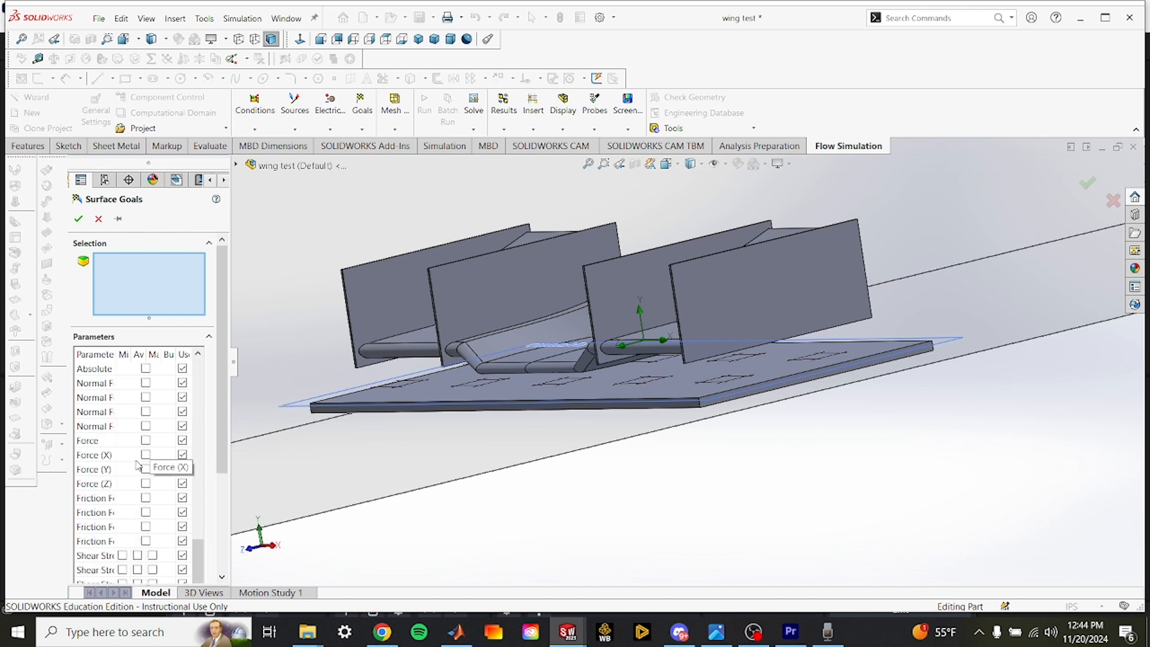
left_click(145, 454)
left_click(146, 469)
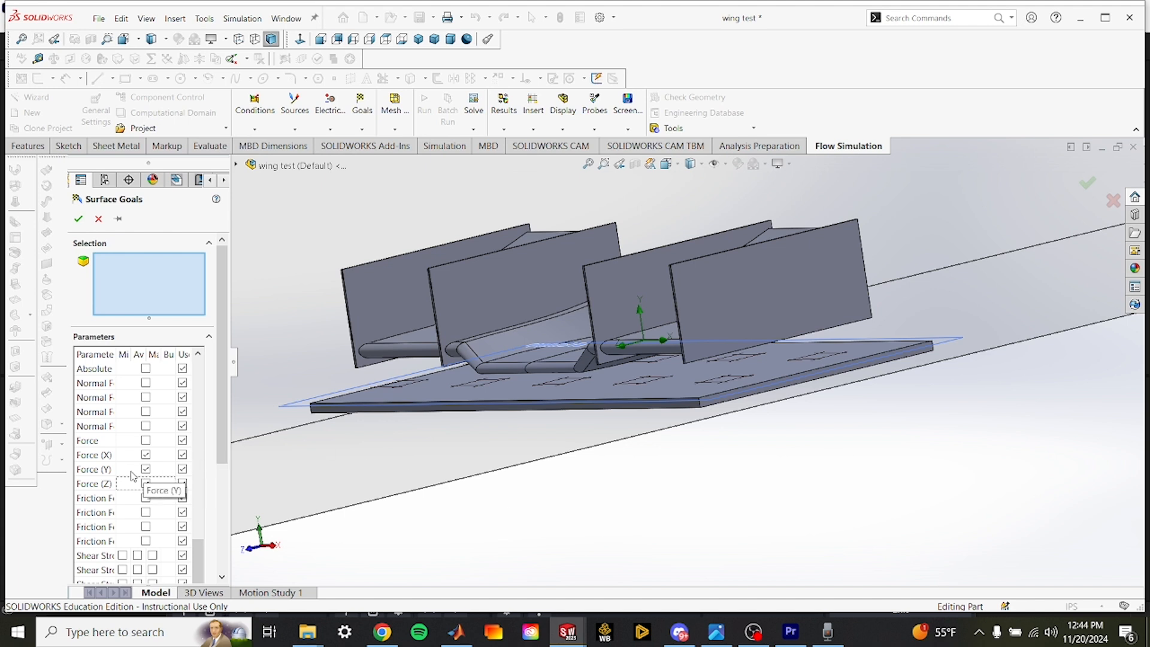
left_click(146, 484)
Select all wing faces for the surface goals using Boss-Extrude1, Boss-Extrude6, Boss-Extrude8, Boss-Extrude7, Loft10 to Loft13 and Mirror22.
scroll(318, 277, "up", 2)
middle_click_drag(330, 261, 347, 275)
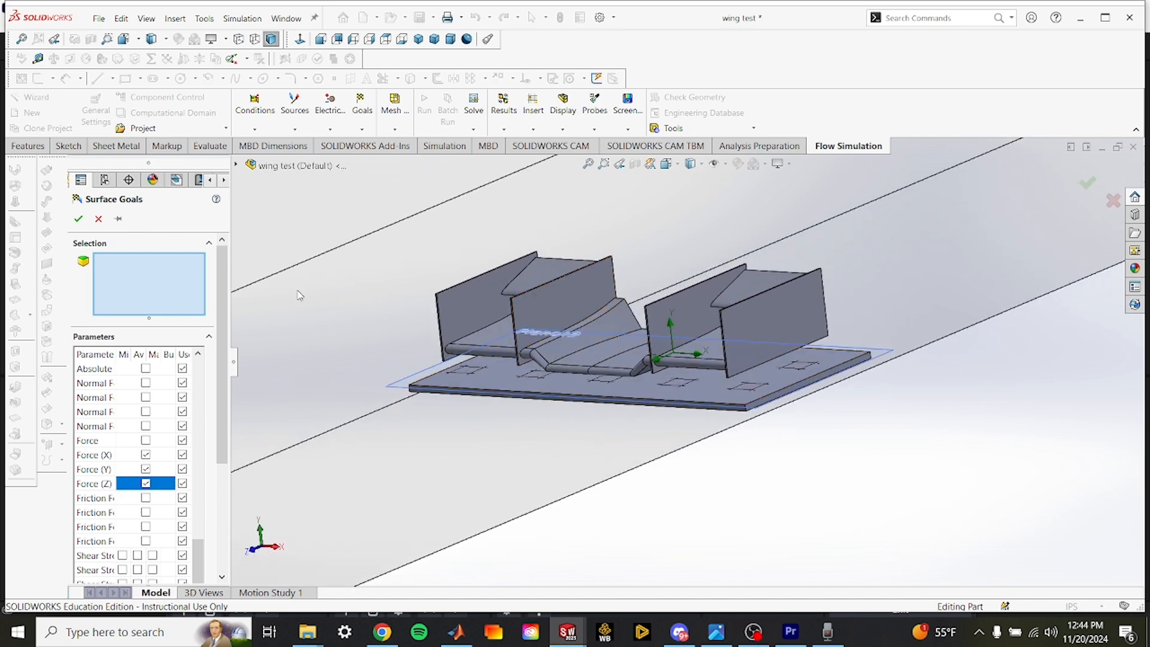
left_click(238, 166)
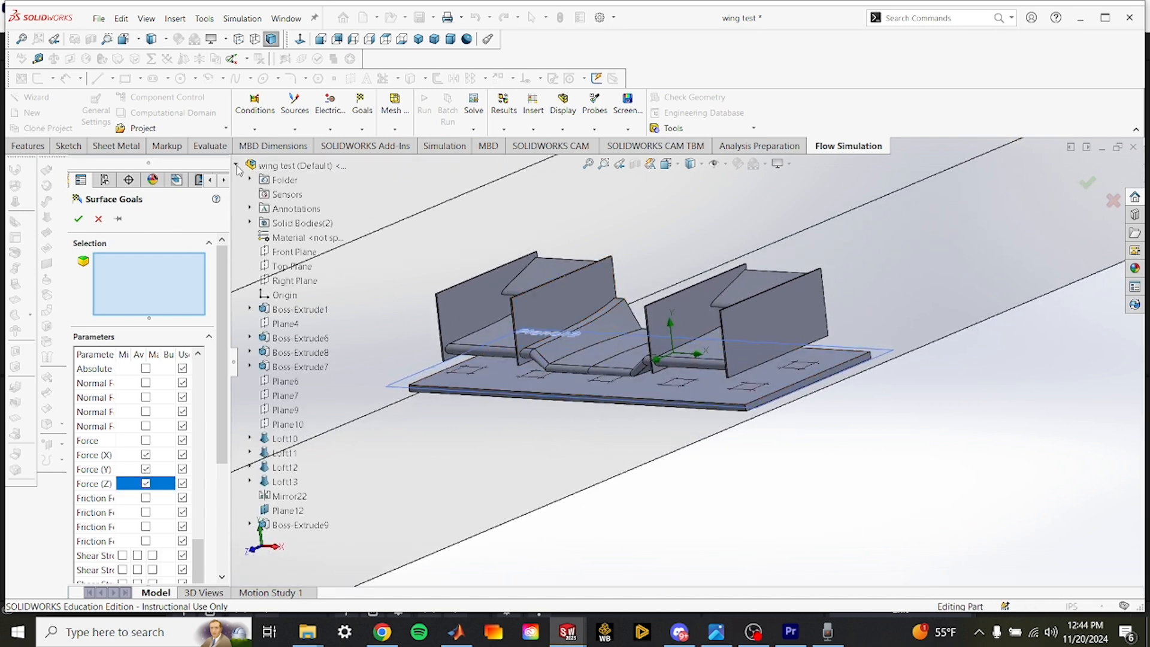
left_click(286, 309)
left_click(287, 337)
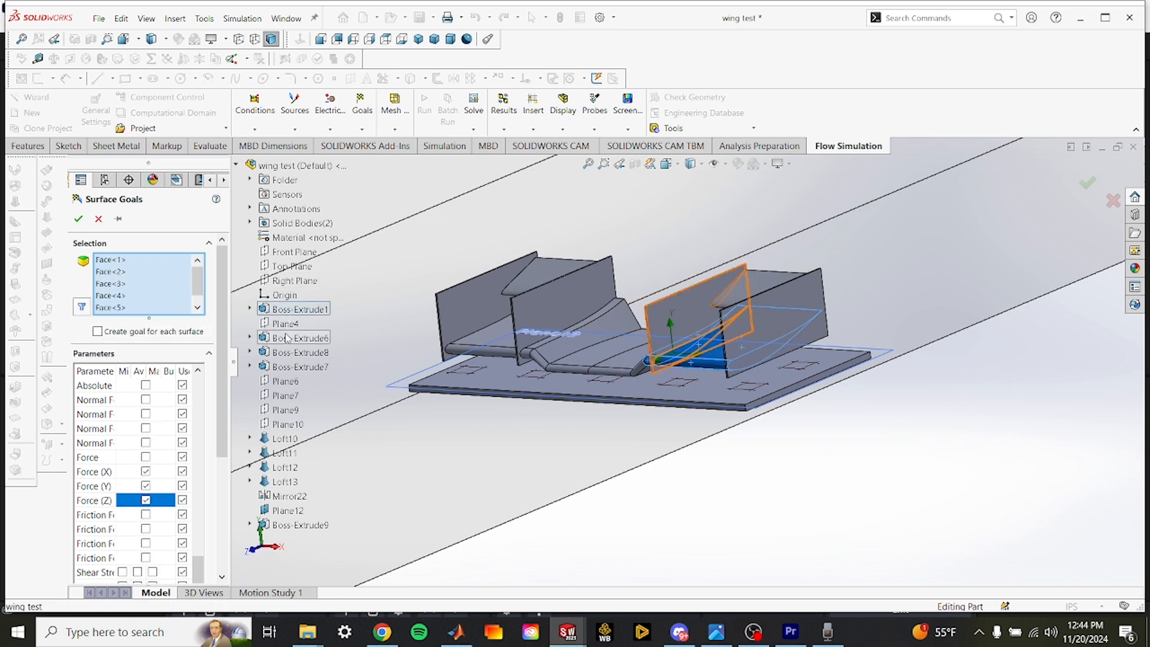
left_click(288, 352)
left_click(286, 367)
left_click(285, 438)
left_click(285, 453)
left_click(285, 467)
left_click(285, 481)
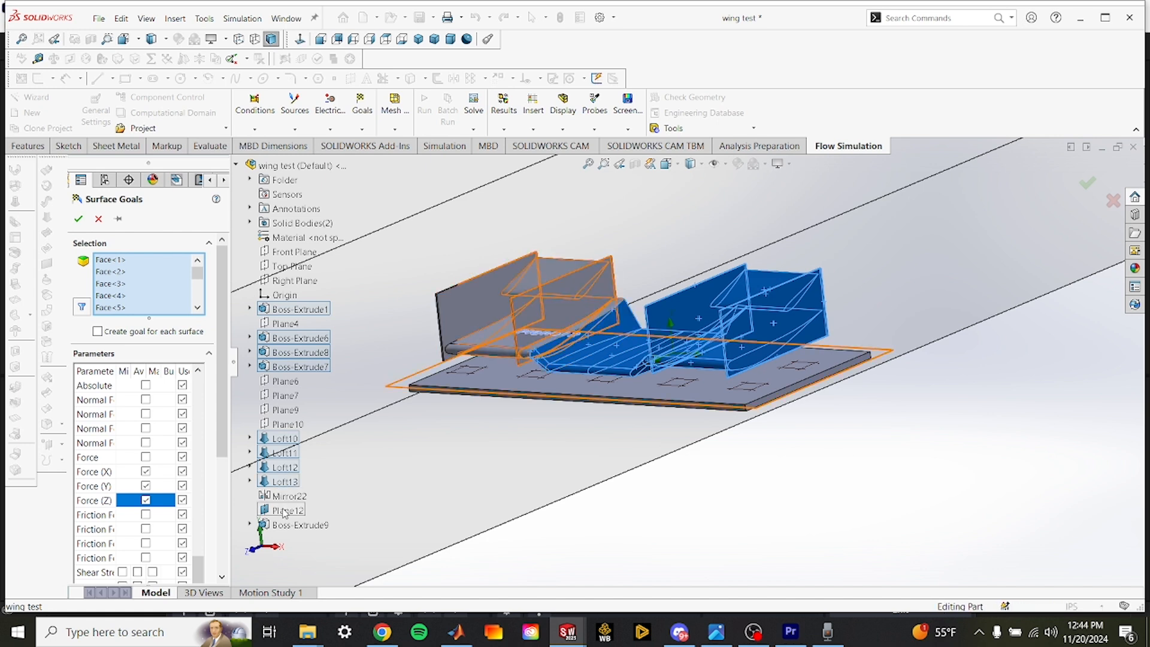
left_click(284, 497)
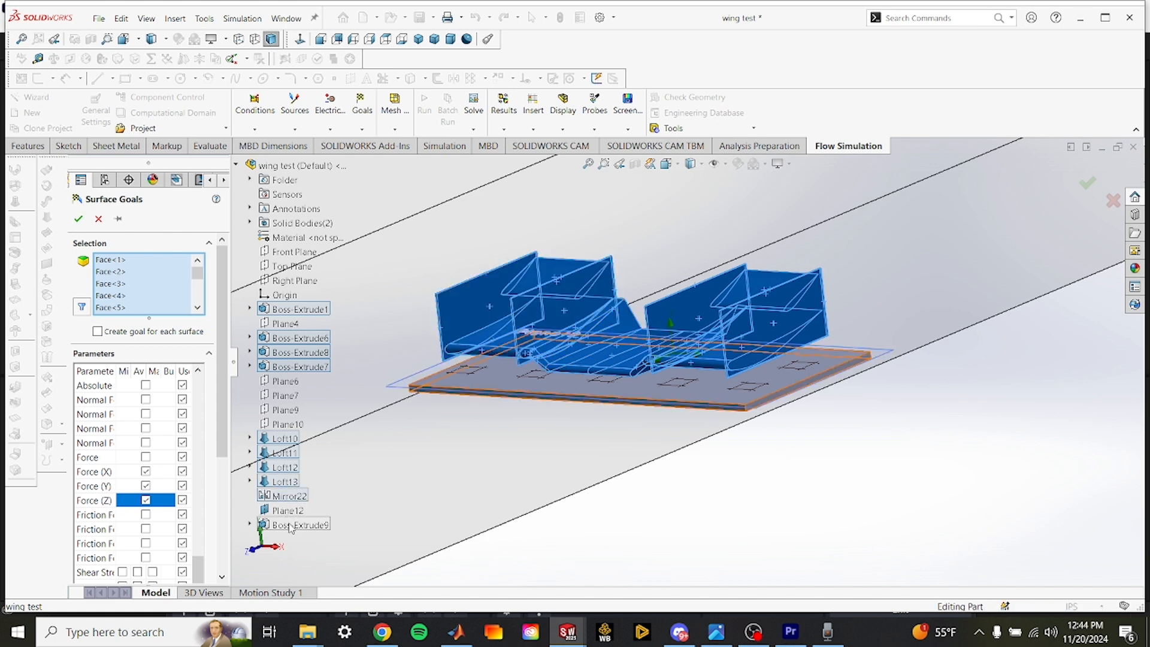
Add the ground plate's faces from Boss-Extrude9 to the surface goal selection and review the listed faces.
left_click(304, 526)
right_click(296, 526)
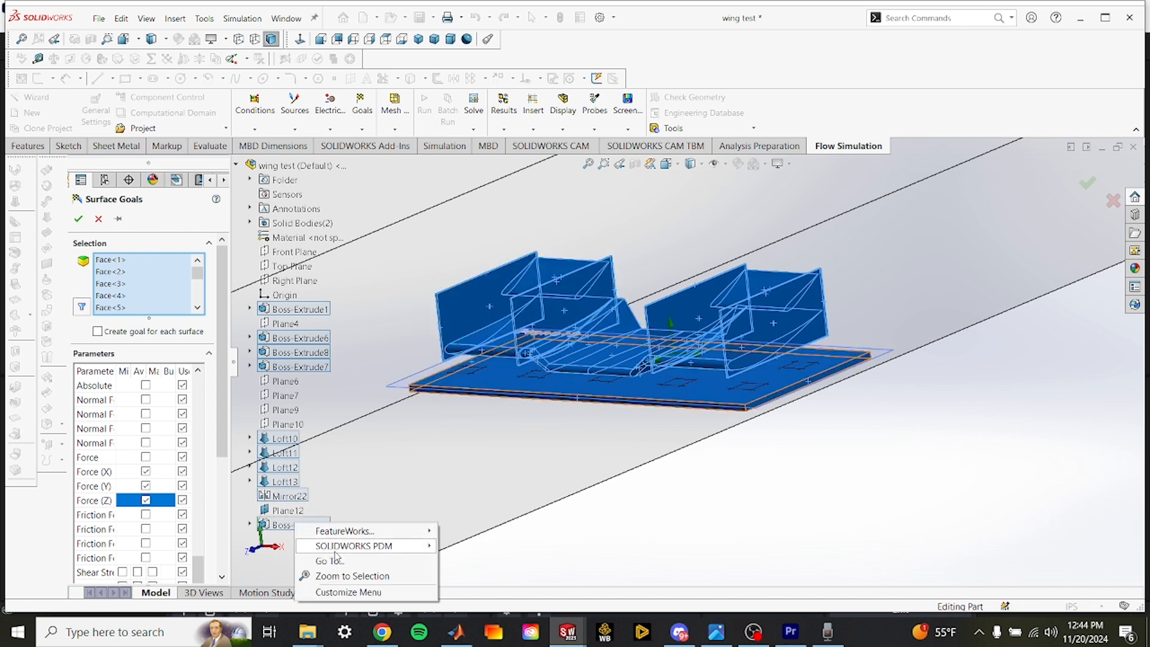
left_click_drag(198, 281, 198, 297)
scroll(177, 310, "up", 15)
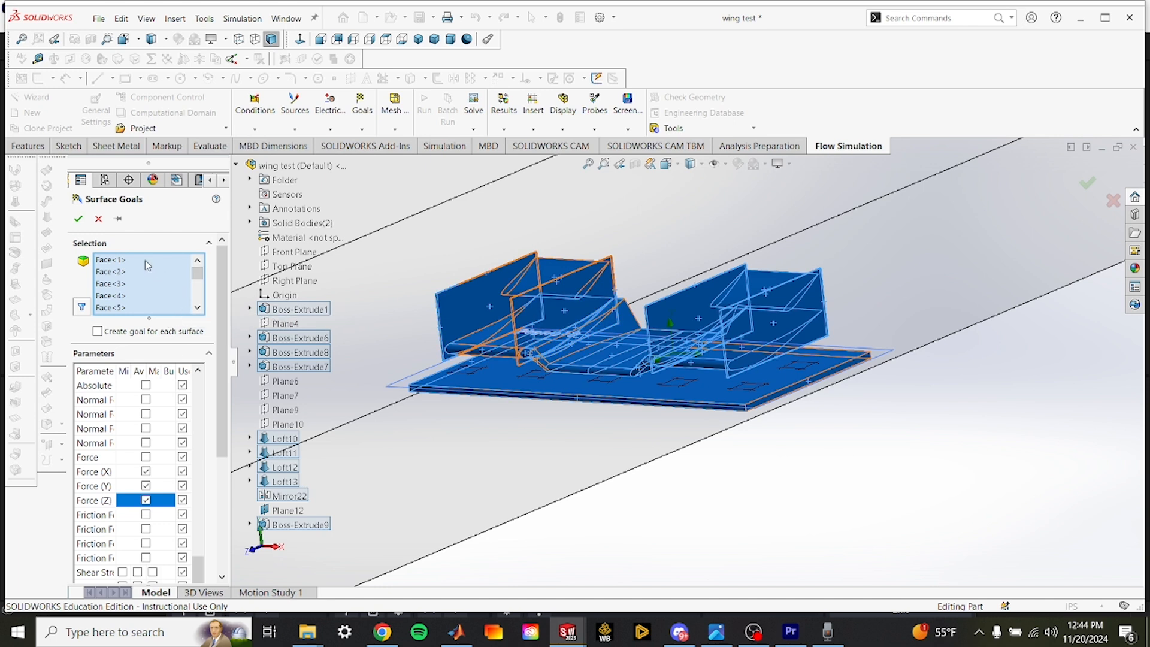
Delete the ground plate's faces one by one from the surface goal selection and re-add the wing face removed by mistake.
left_click_drag(197, 273, 200, 309)
right_click(133, 307)
left_click(157, 328)
right_click(133, 307)
left_click(159, 334)
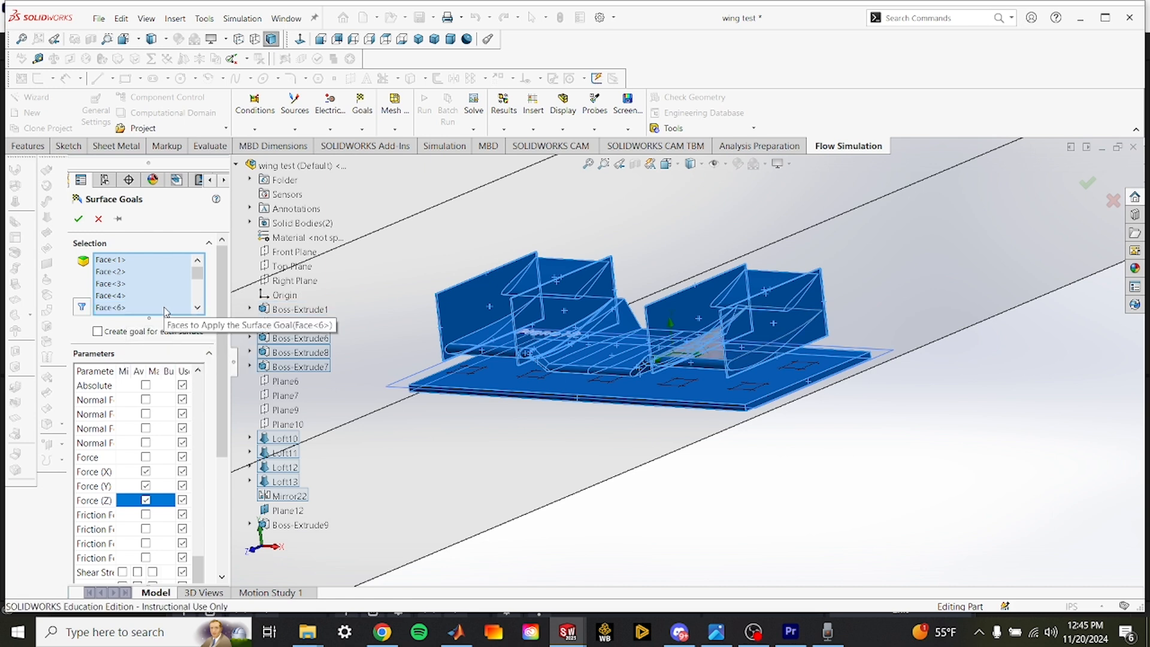
scroll(139, 295, "down", 20)
right_click(114, 309)
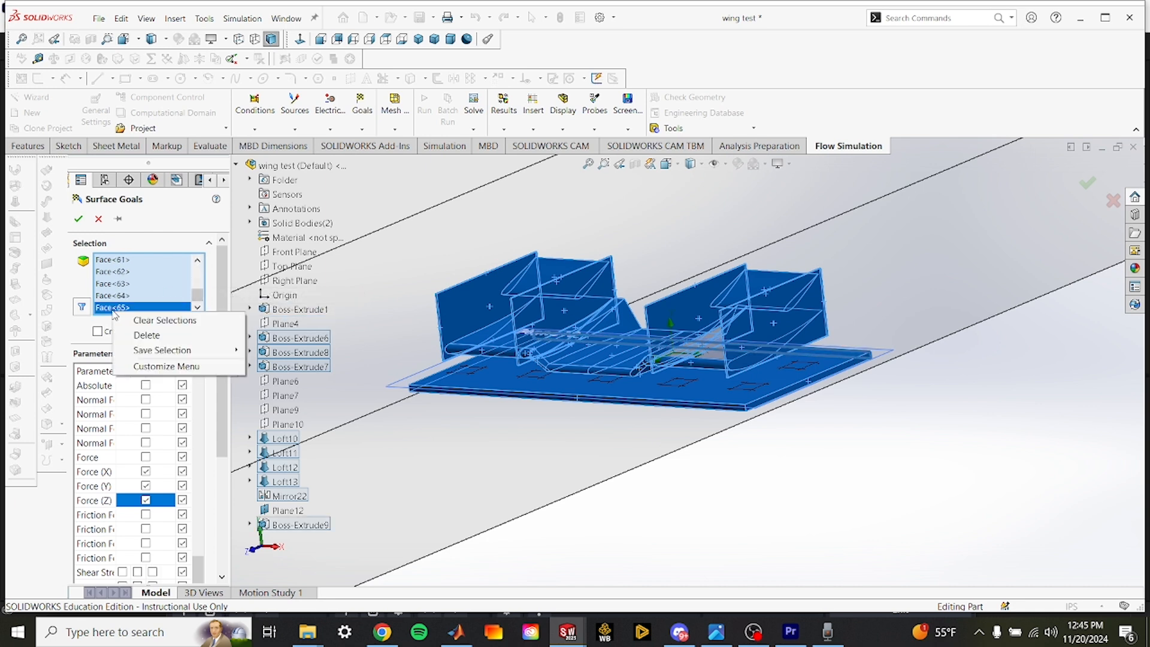
left_click(144, 336)
right_click(118, 308)
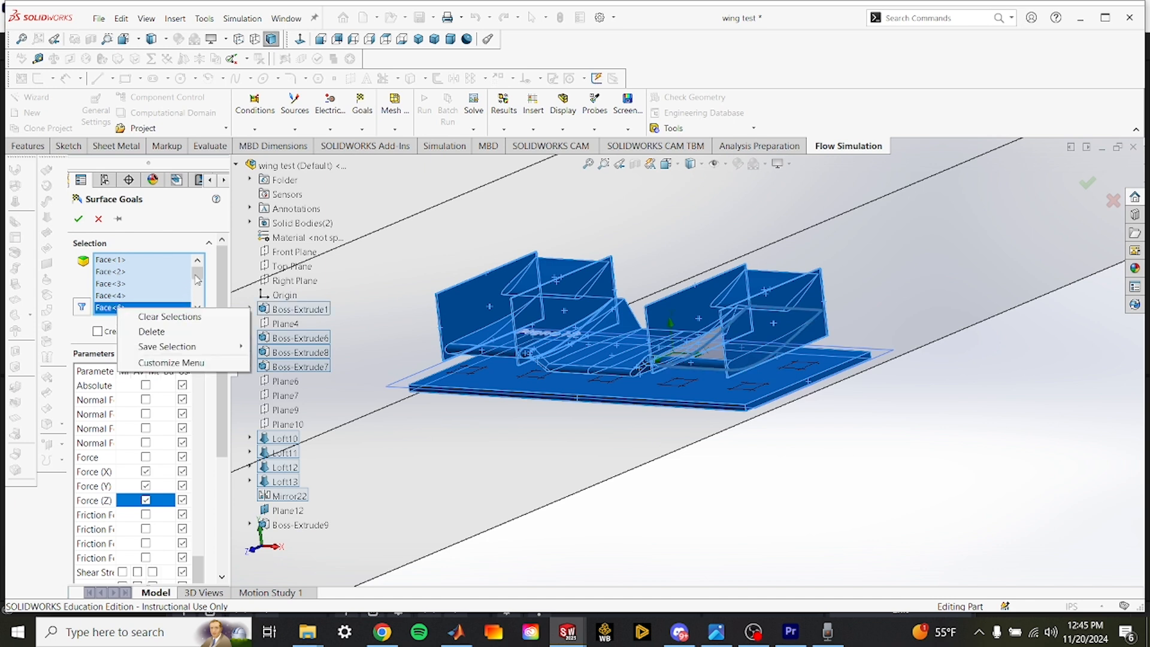
left_click_drag(197, 279, 196, 327)
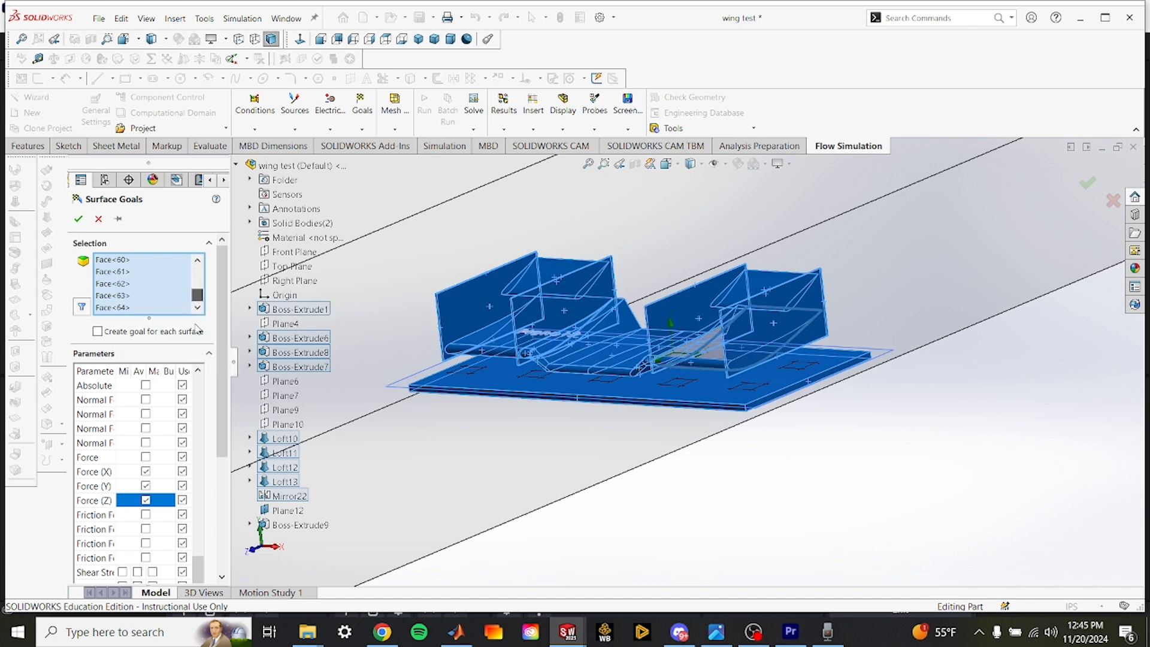
right_click(120, 309)
left_click(141, 331)
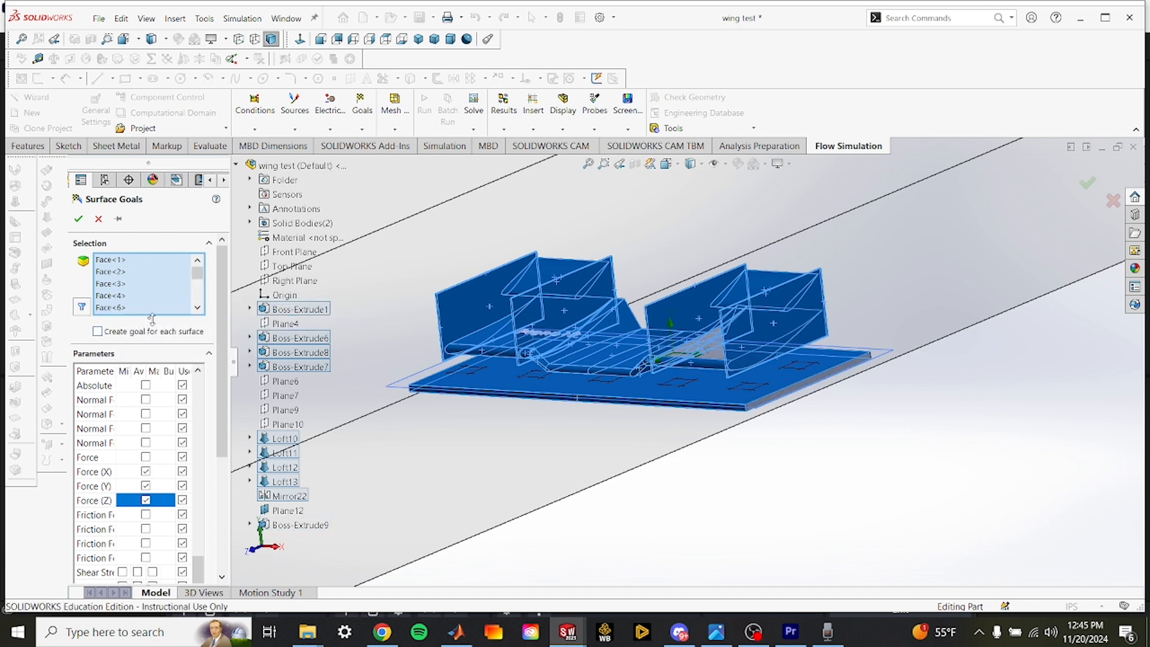
left_click_drag(197, 278, 197, 313)
right_click(126, 309)
left_click(144, 331)
right_click(130, 308)
left_click(144, 331)
left_click(197, 279)
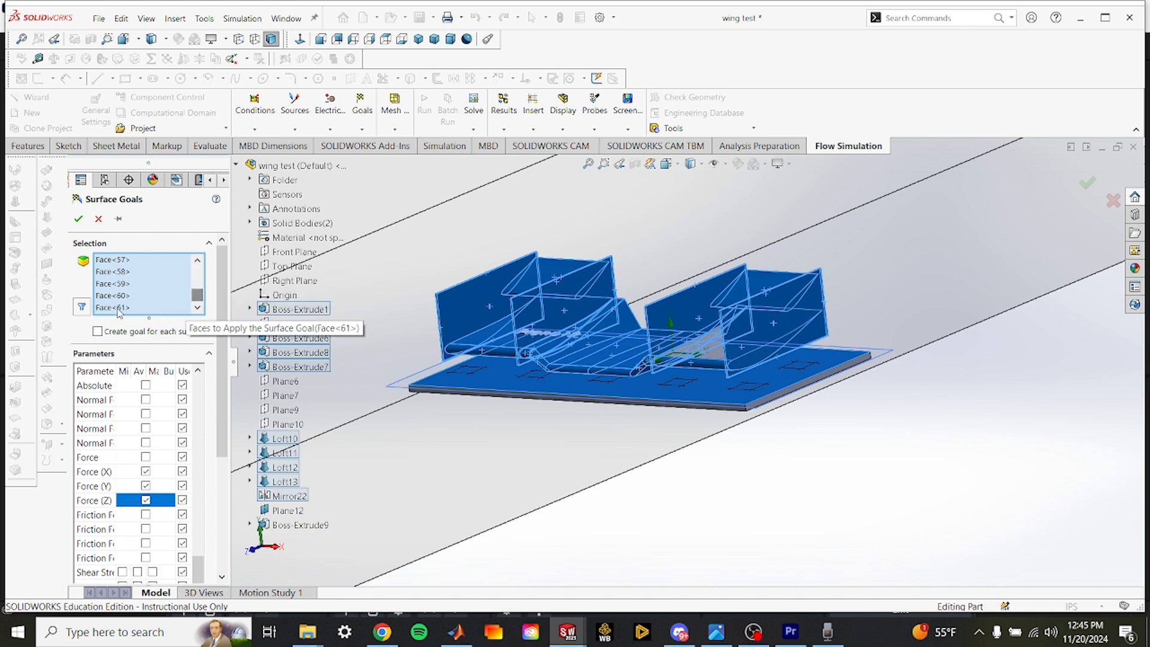
right_click(130, 305)
left_click(143, 330)
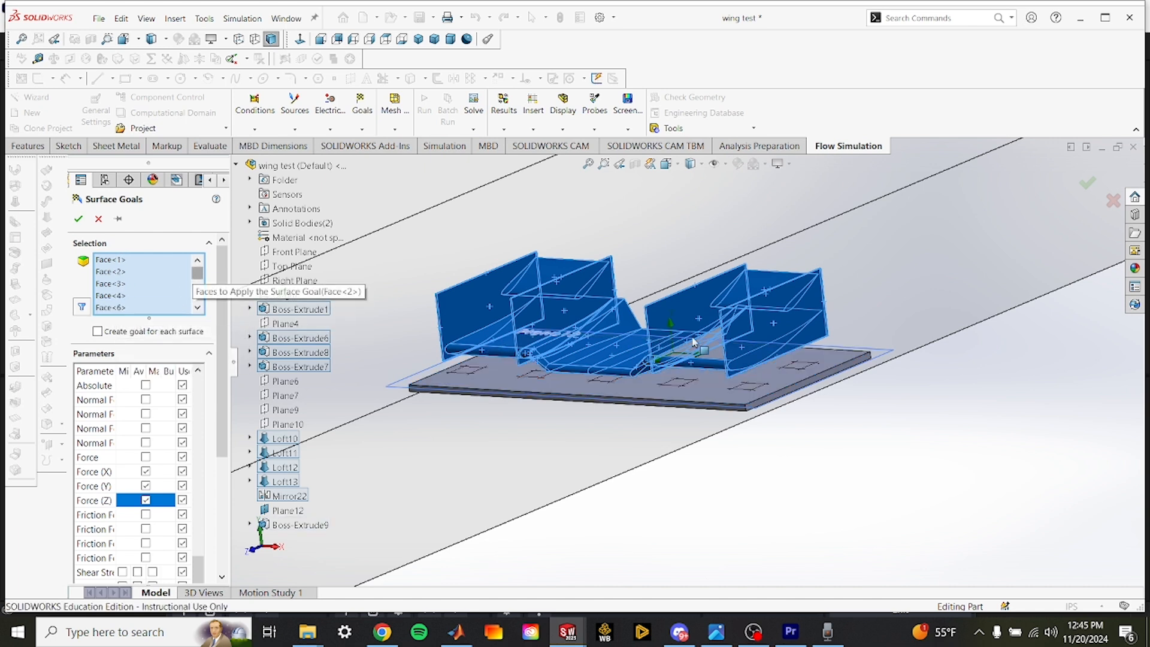
left_click(714, 349)
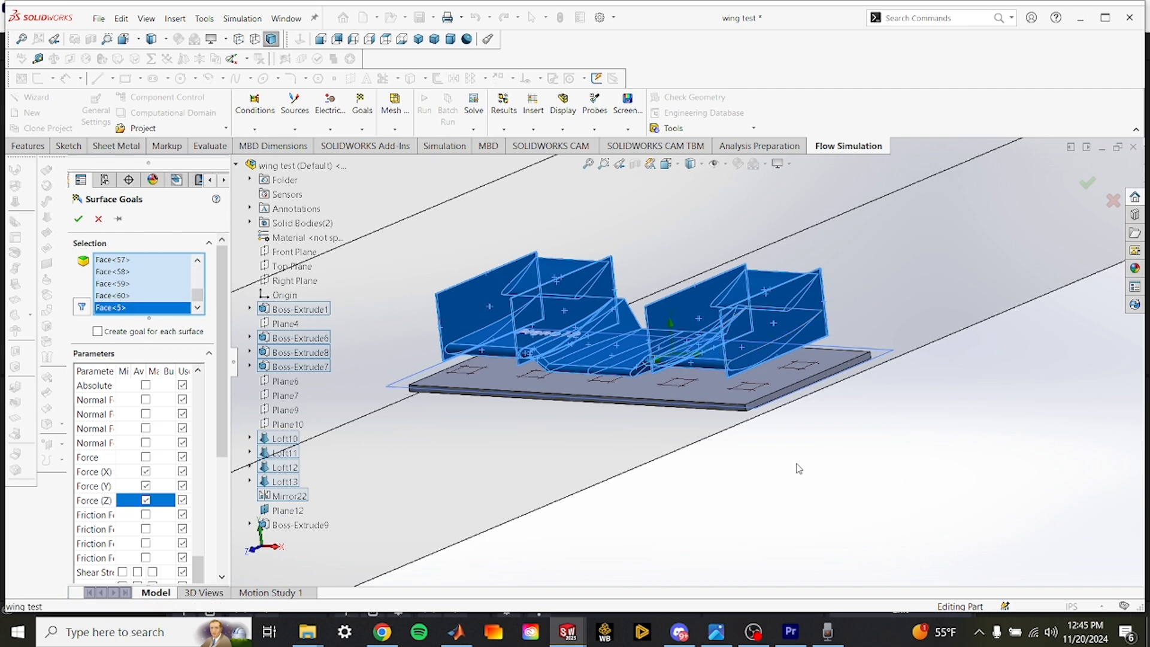
Check that only the wing's faces are selected and accept the force surface goals.
middle_click_drag(799, 468, 917, 470)
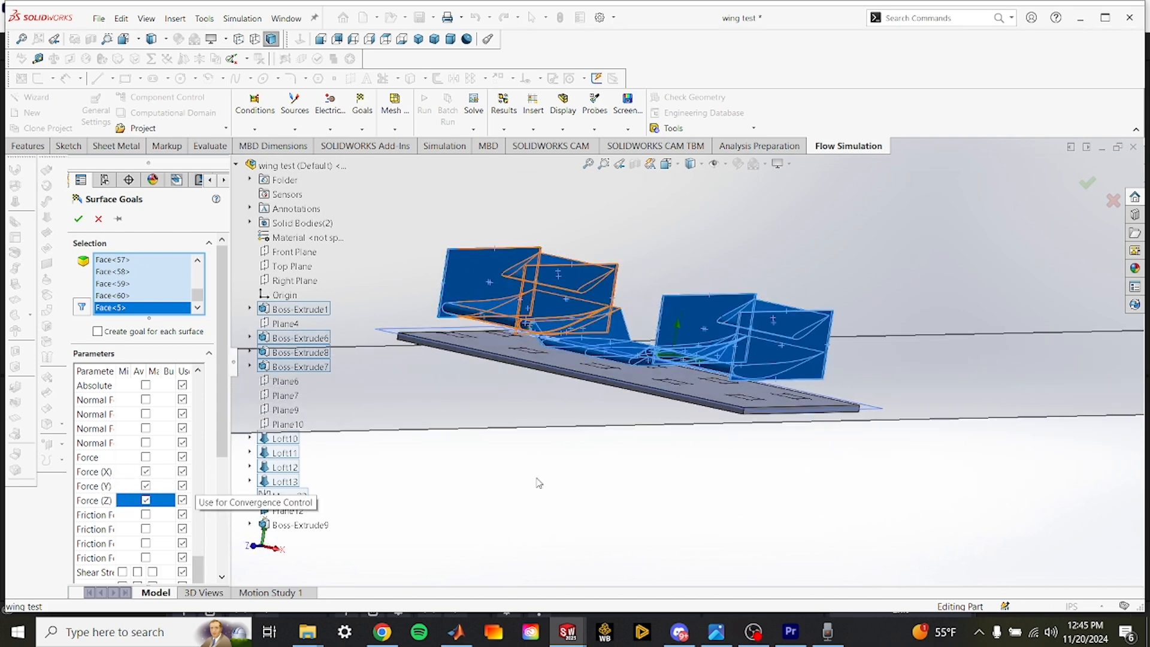
middle_click_drag(740, 494, 729, 520)
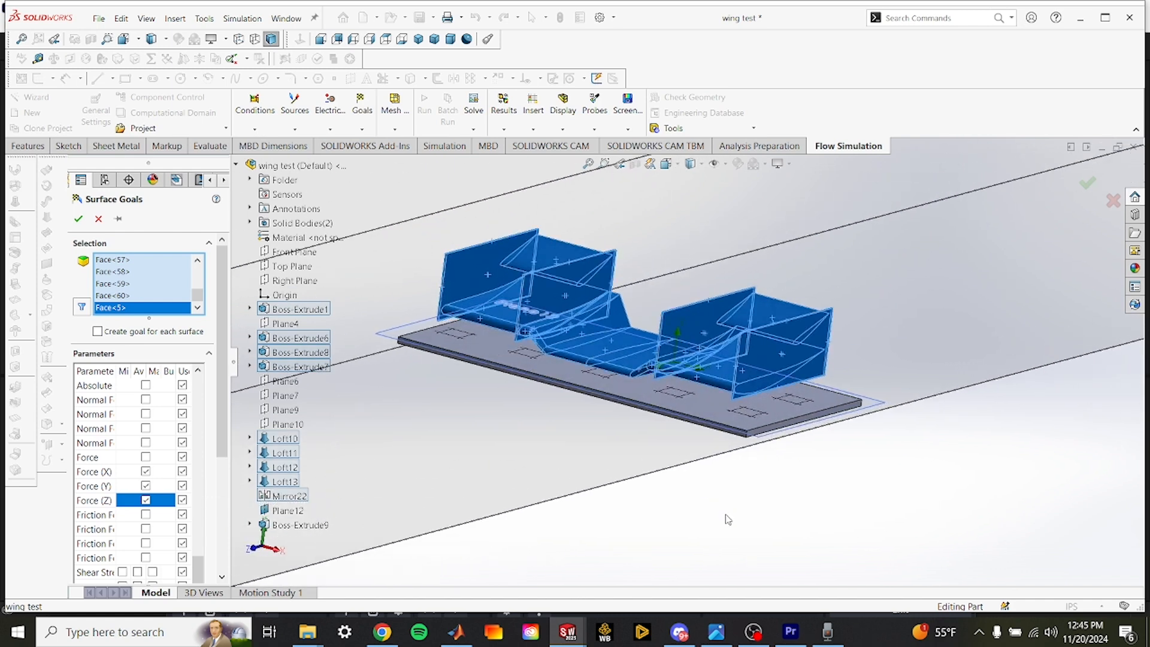
left_click(78, 220)
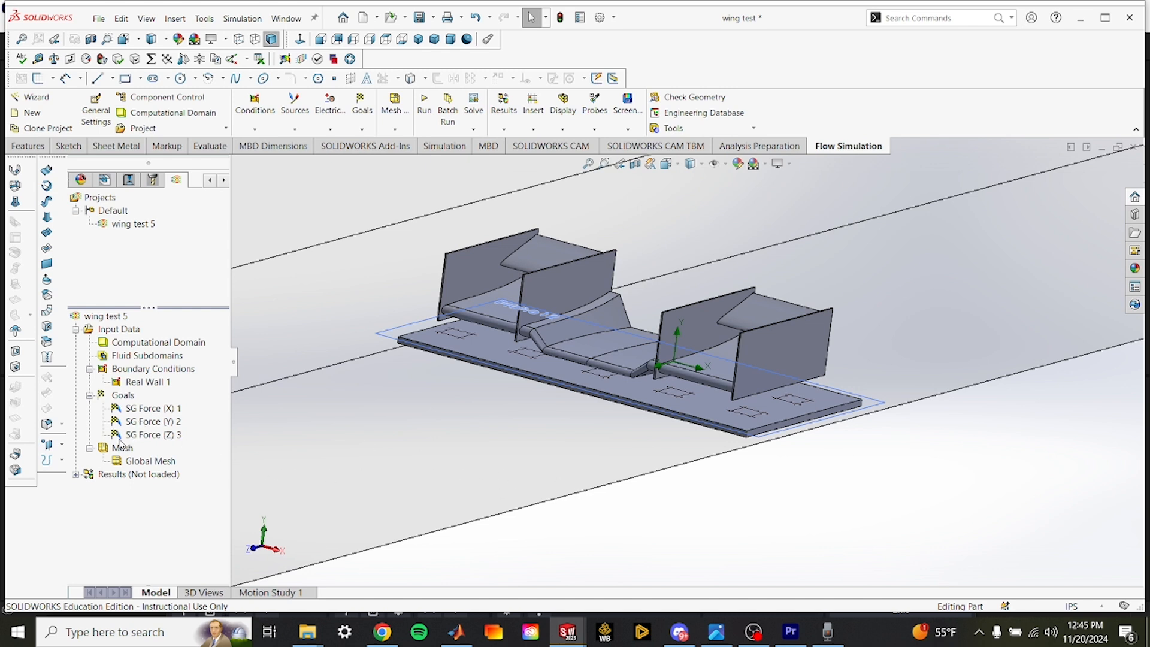
Edit the global mesh settings, set the automatic initial mesh level to 4 and accept.
right_click(120, 458)
left_click(137, 461)
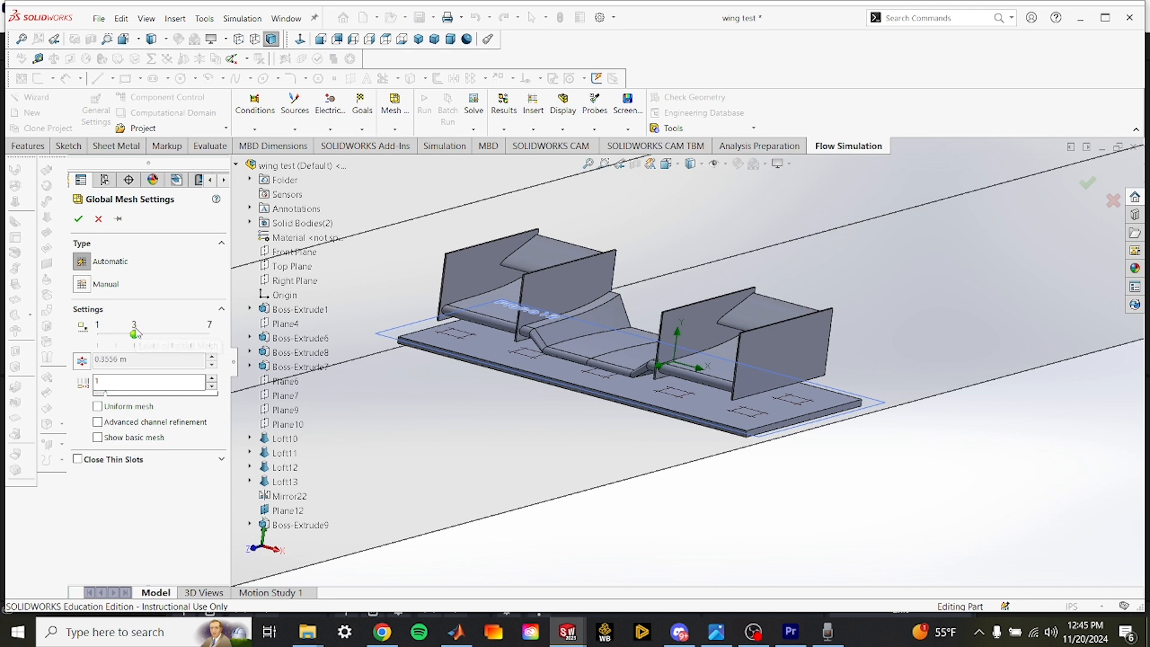
left_click_drag(135, 335, 153, 335)
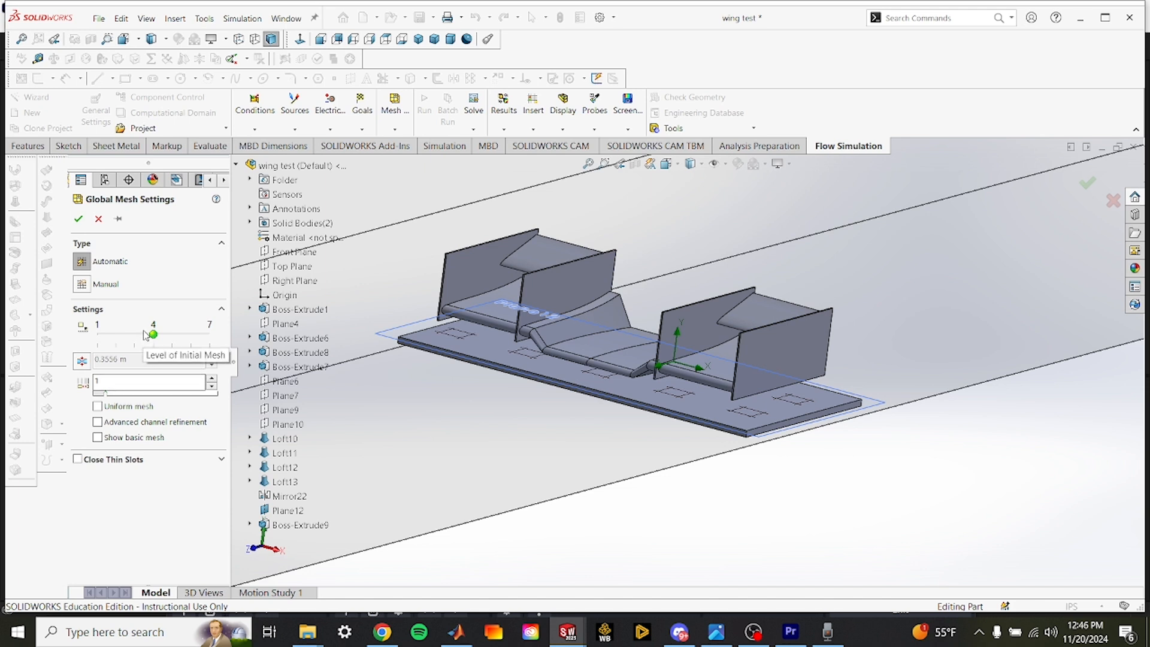
left_click(79, 219)
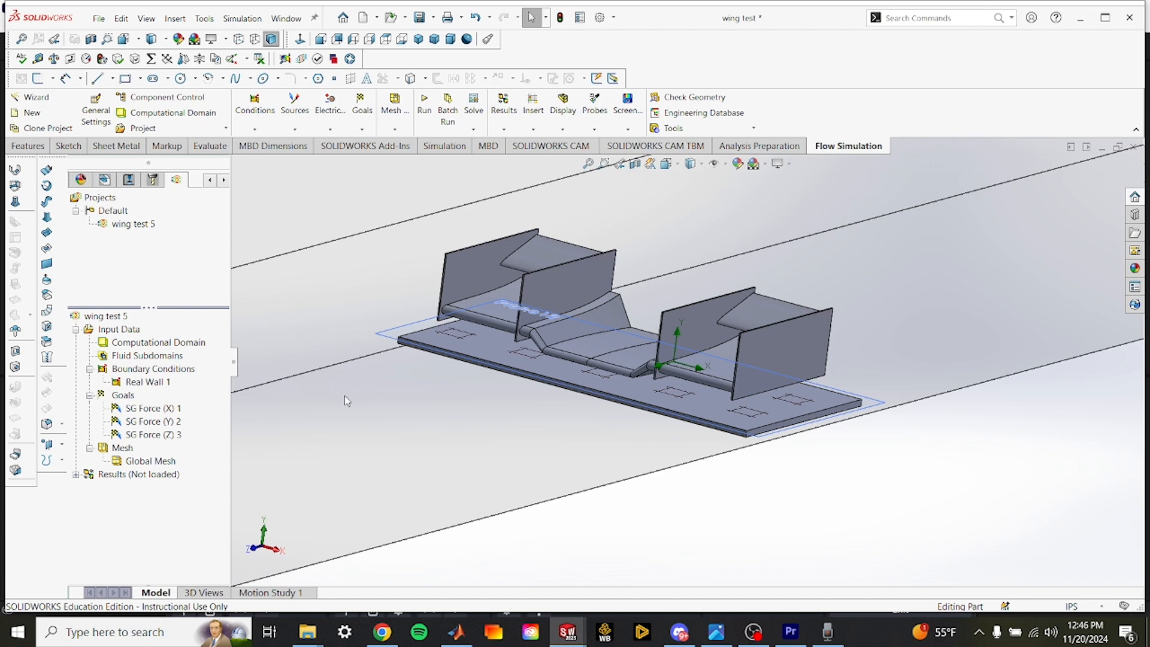
Run a new calculation of wing test 5, check the solver monitor and return to the model.
mouse_move(883, 431)
middle_mouse_down()
mouse_move(911, 426)
mouse_move(895, 424)
middle_mouse_up()
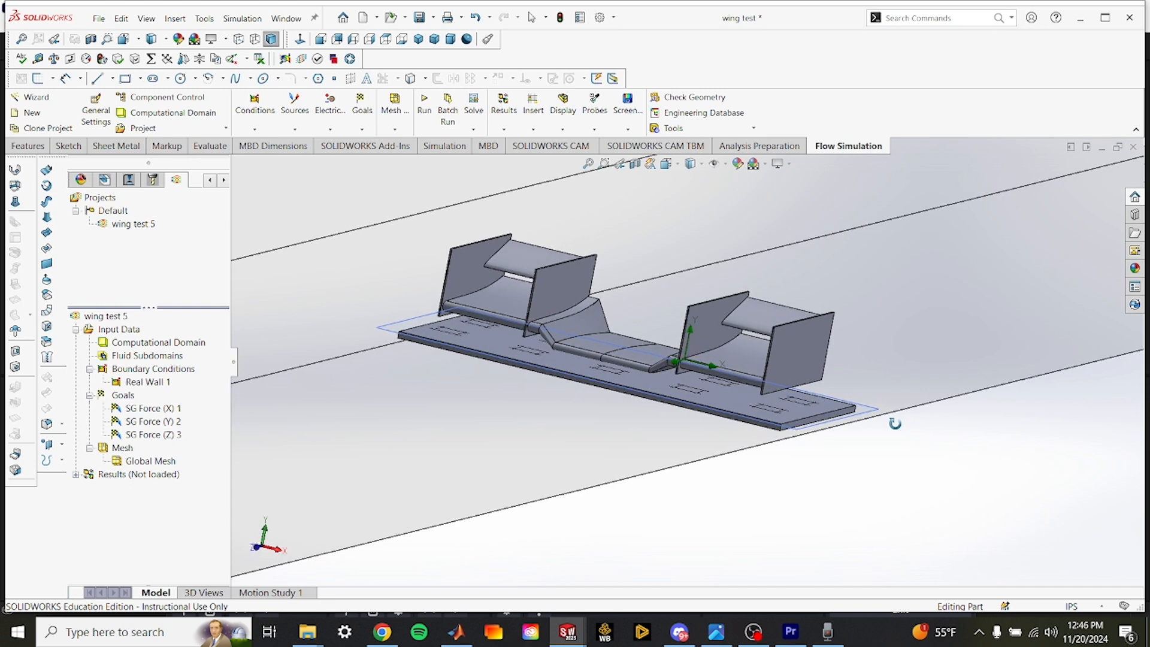
left_click(424, 109)
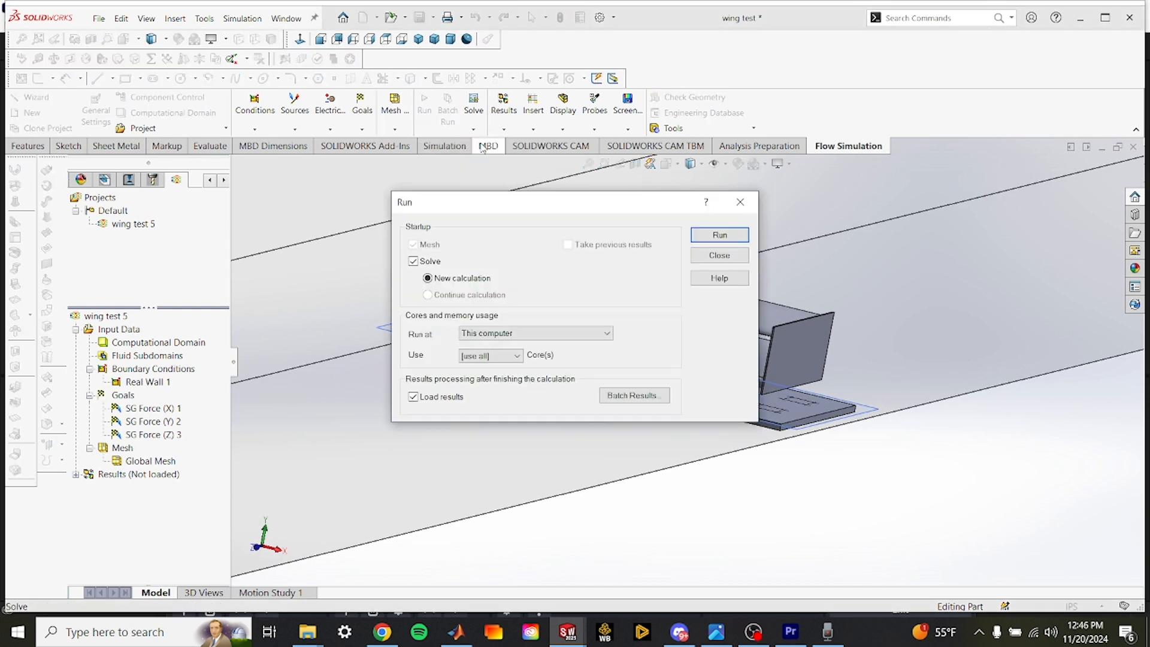
left_click(701, 235)
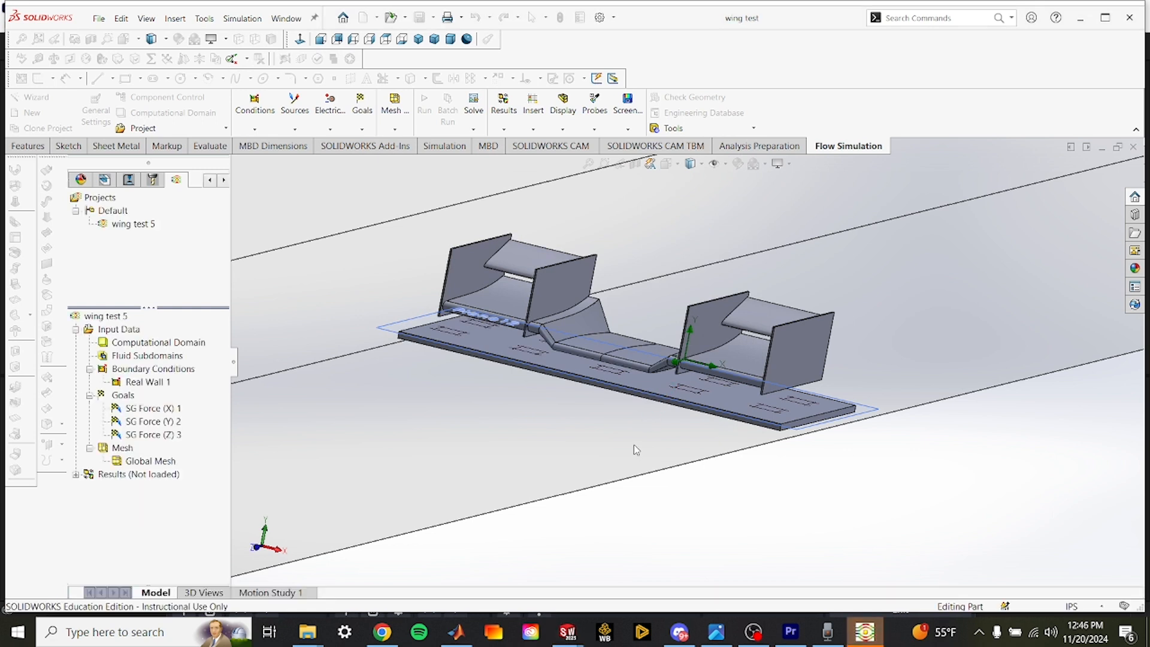
left_click(864, 632)
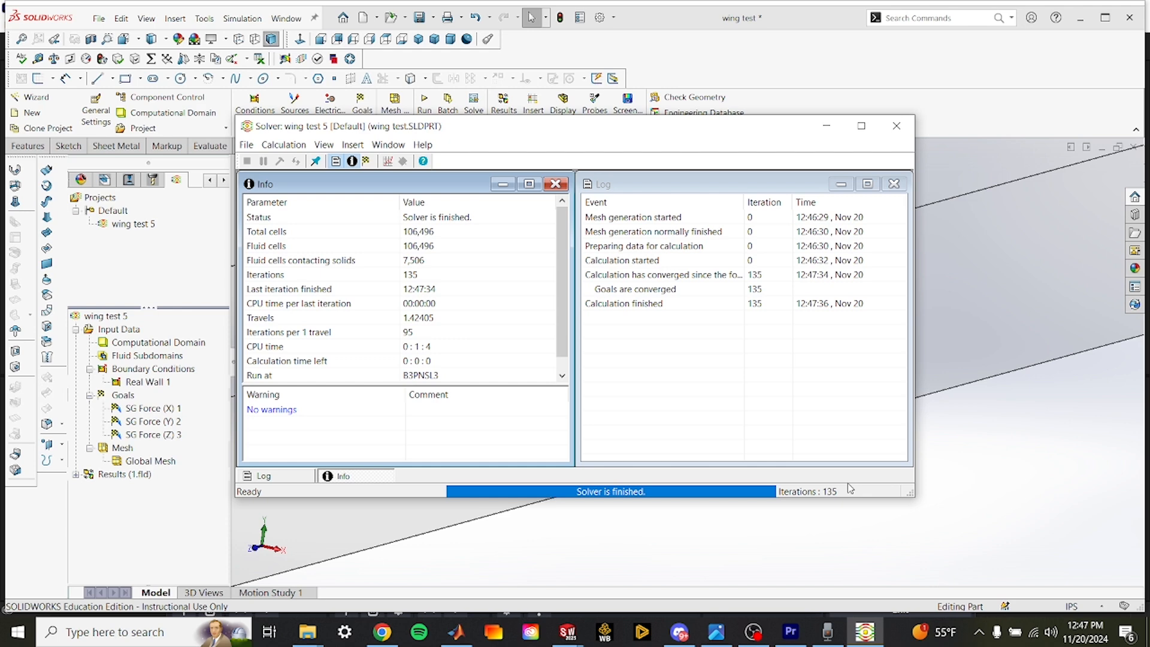
left_click(772, 534)
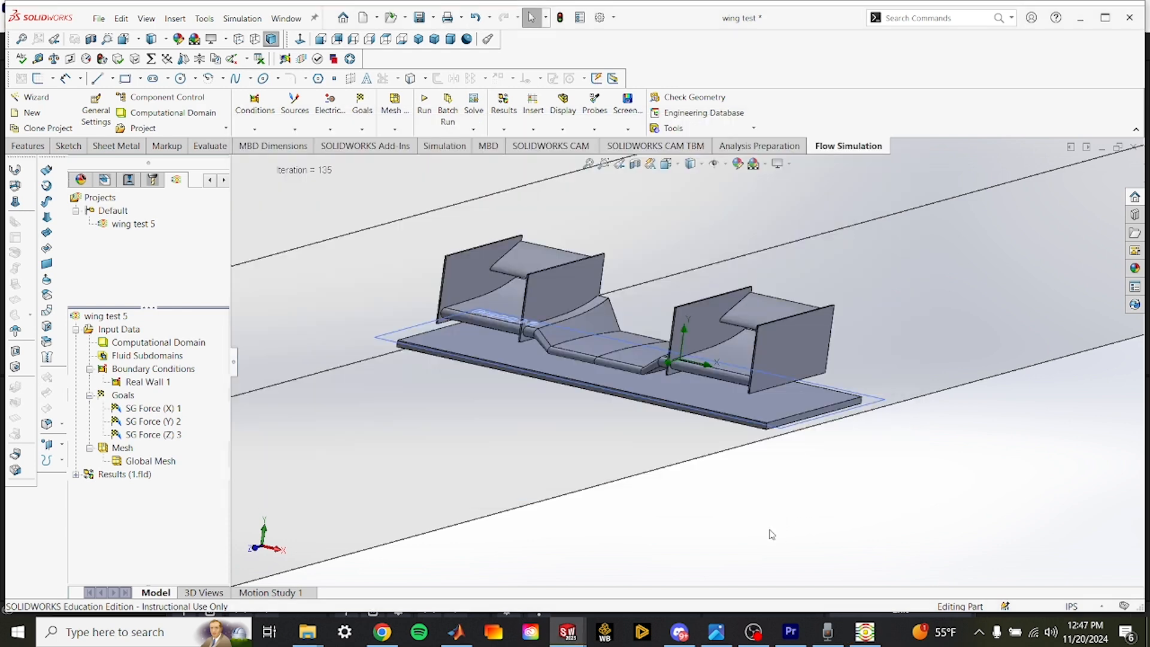
Start a flow trajectories plot from the calculation results and set its number of starting points to 200.
mouse_move(727, 538)
middle_mouse_down()
mouse_move(742, 537)
mouse_move(736, 551)
mouse_move(723, 529)
middle_mouse_up()
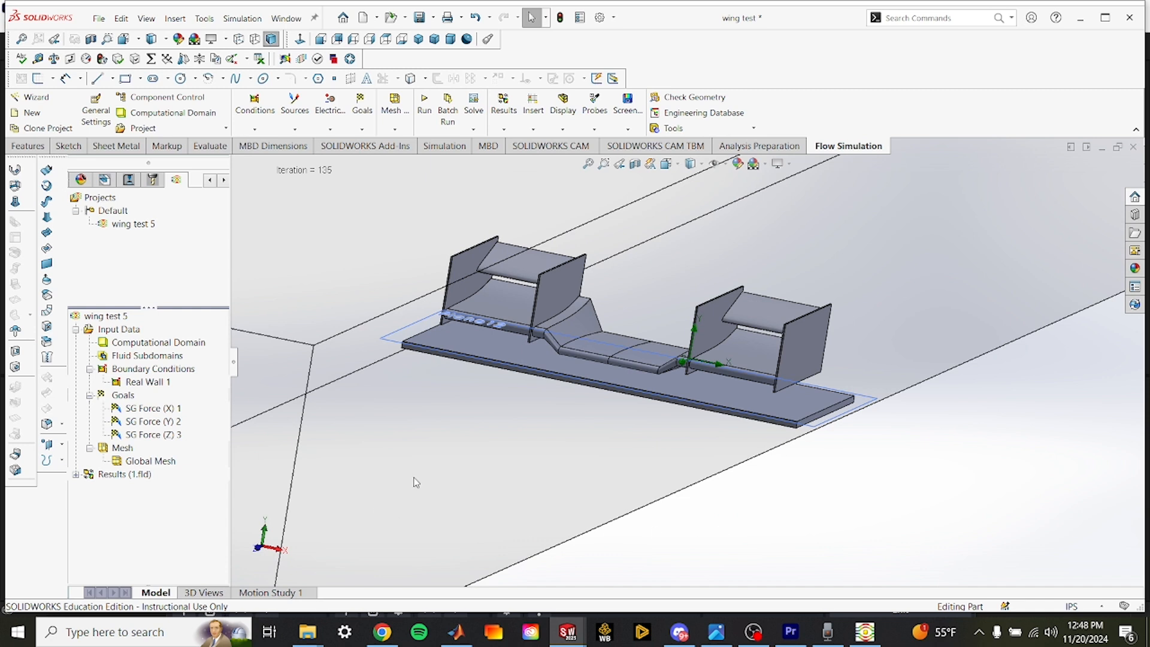
middle_click_drag(465, 477, 473, 466)
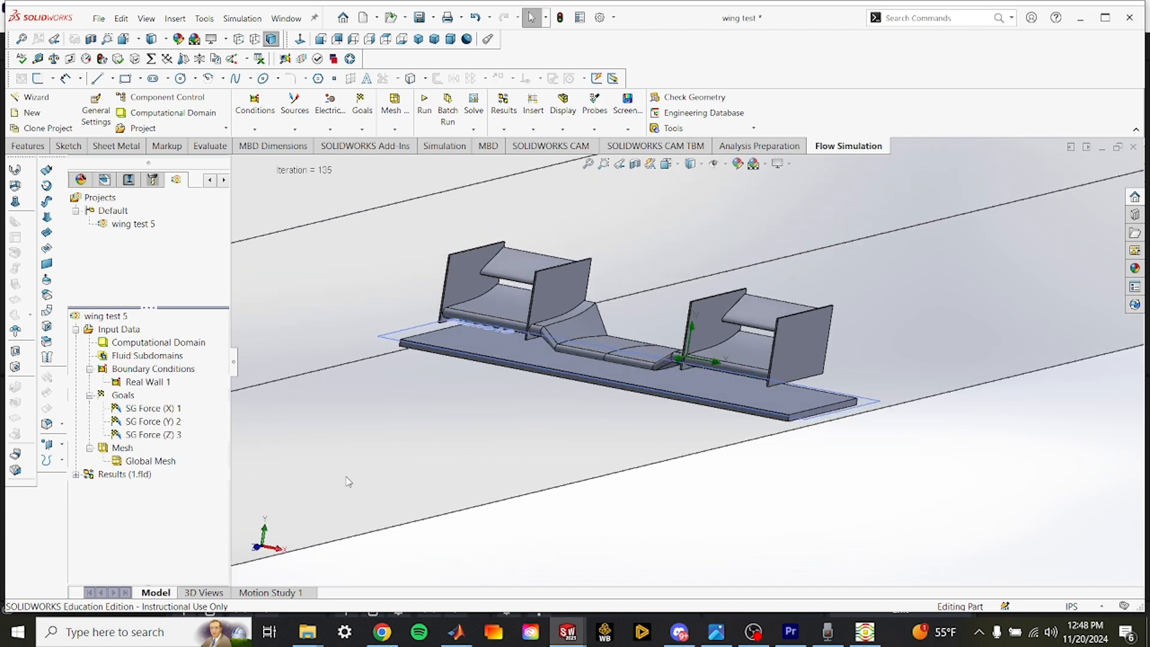
left_click(76, 475)
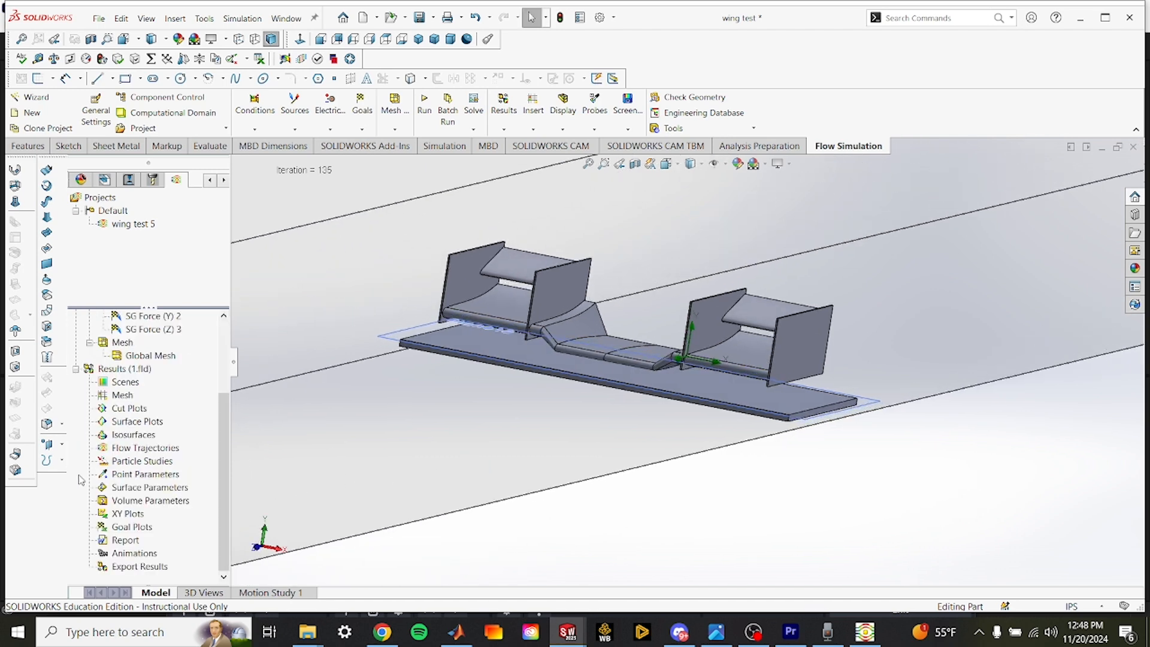
double_click(170, 449)
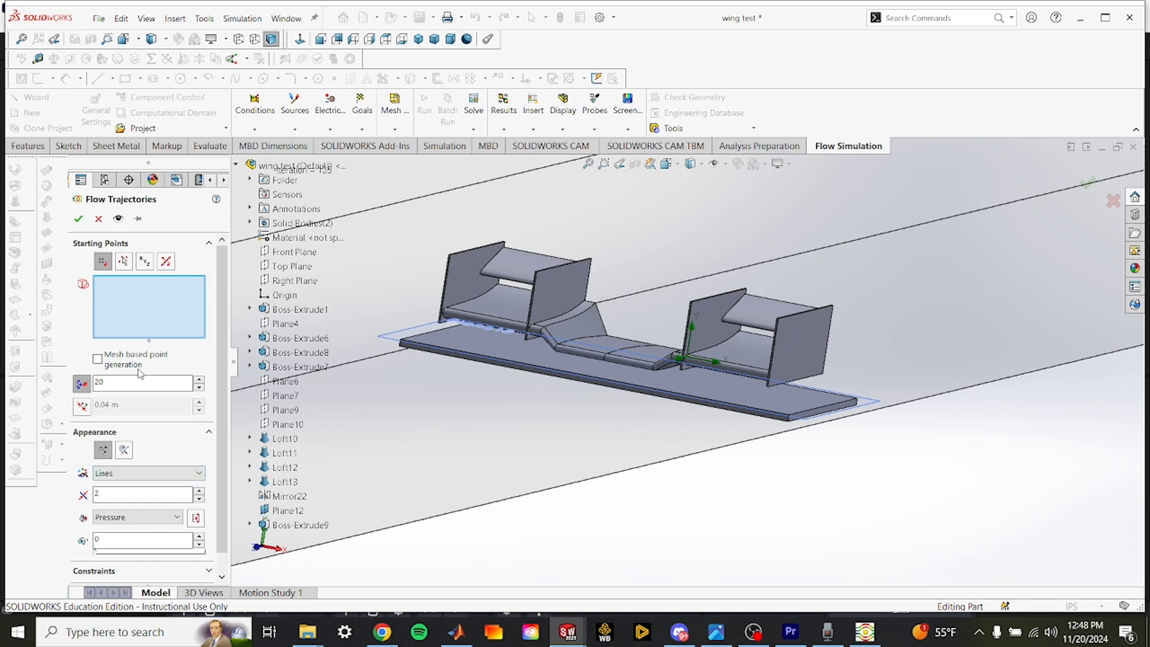
left_click_drag(113, 383, 85, 384)
type("200")
key("Return")
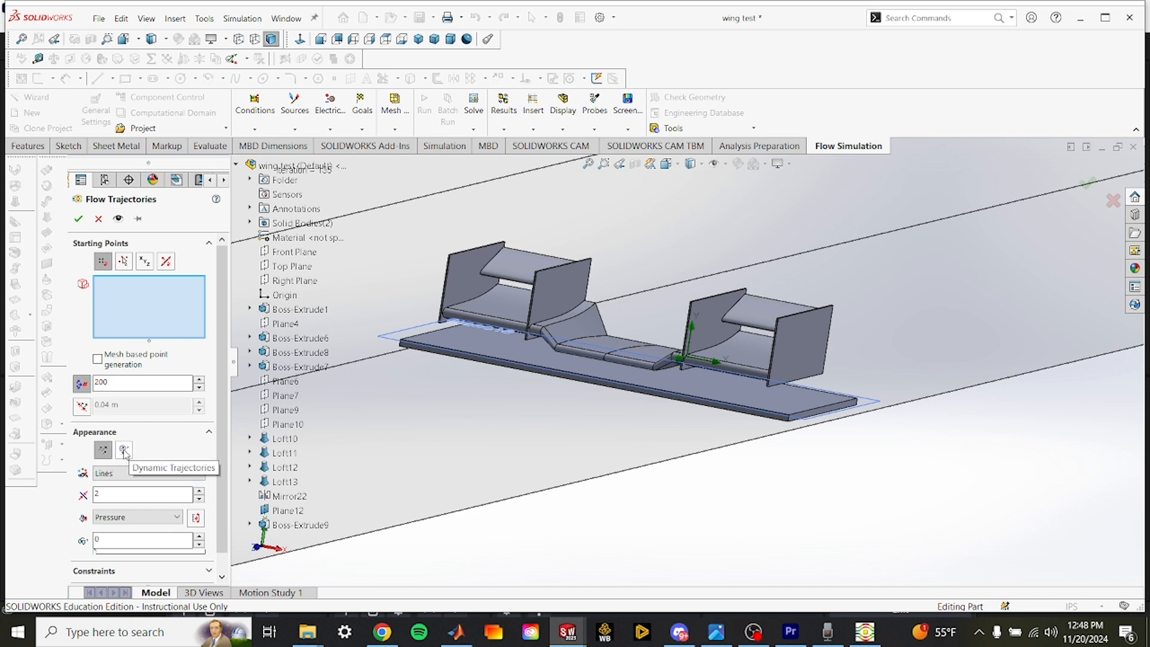
Switch the flow trajectories to dynamic trajectories and set the number of points to 100.
left_click(124, 450)
left_click_drag(114, 385, 82, 386)
type("1")
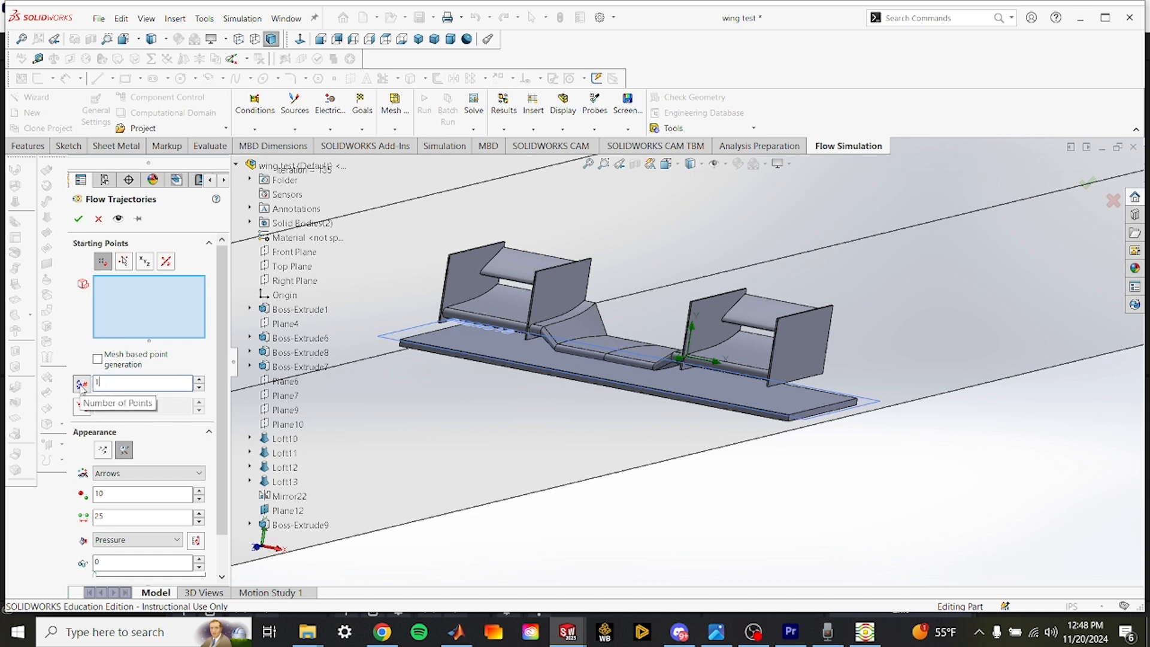
type("00")
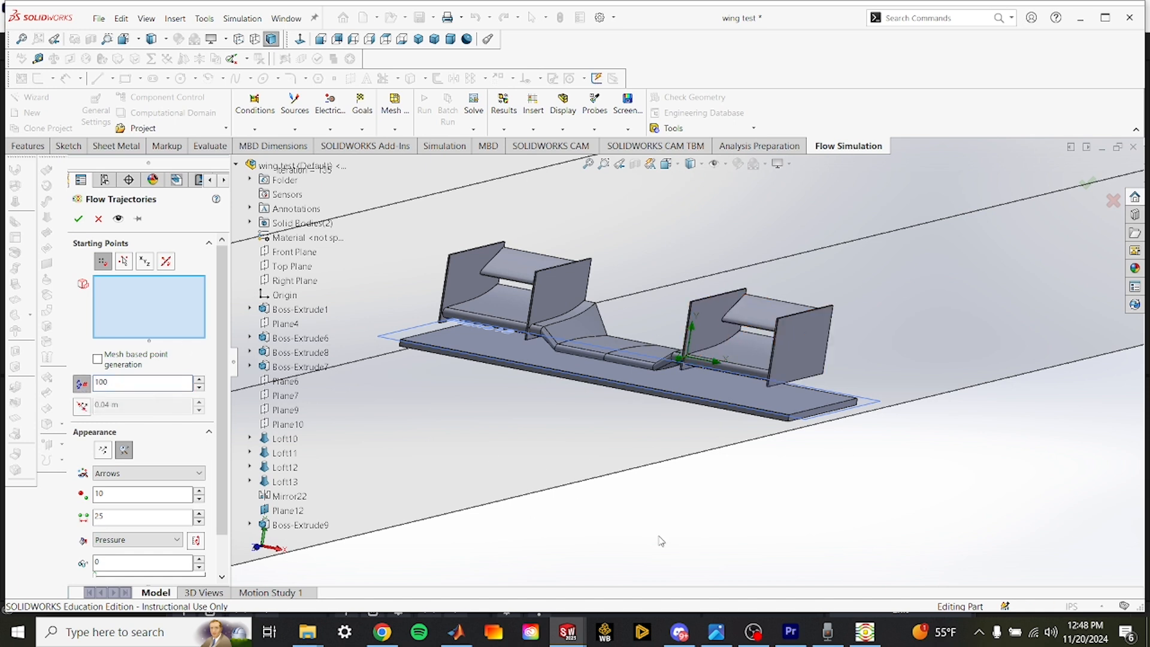
scroll(154, 468, "down", 1)
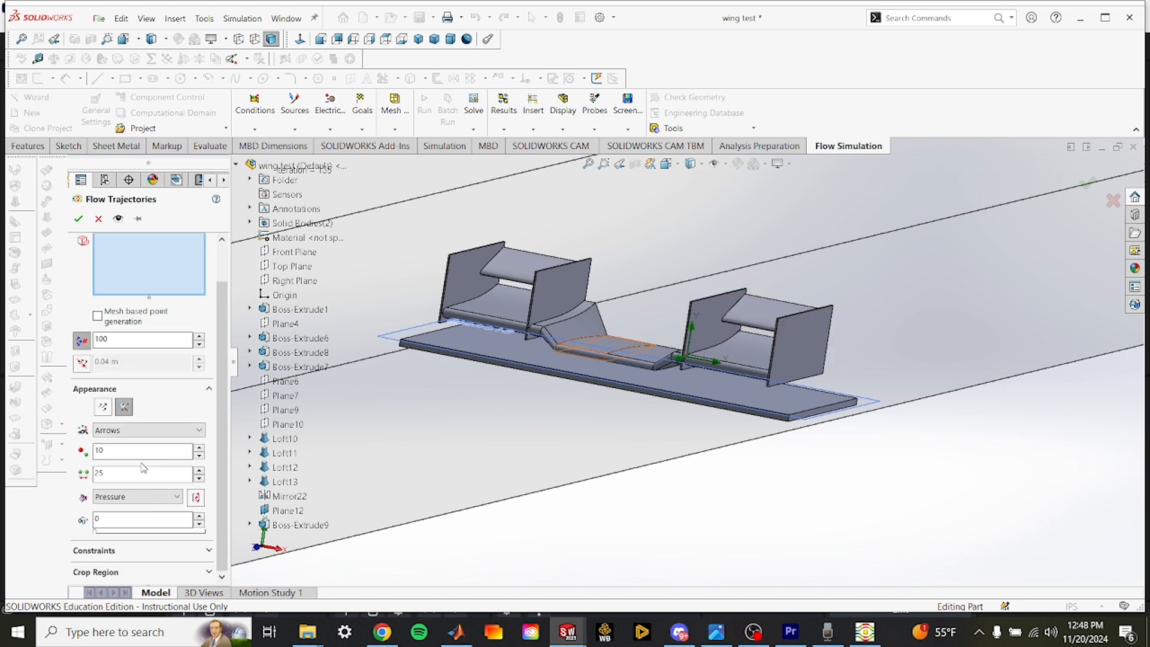
Use the Front Plane as the starting plane and generate the flow trajectories.
left_click(78, 220)
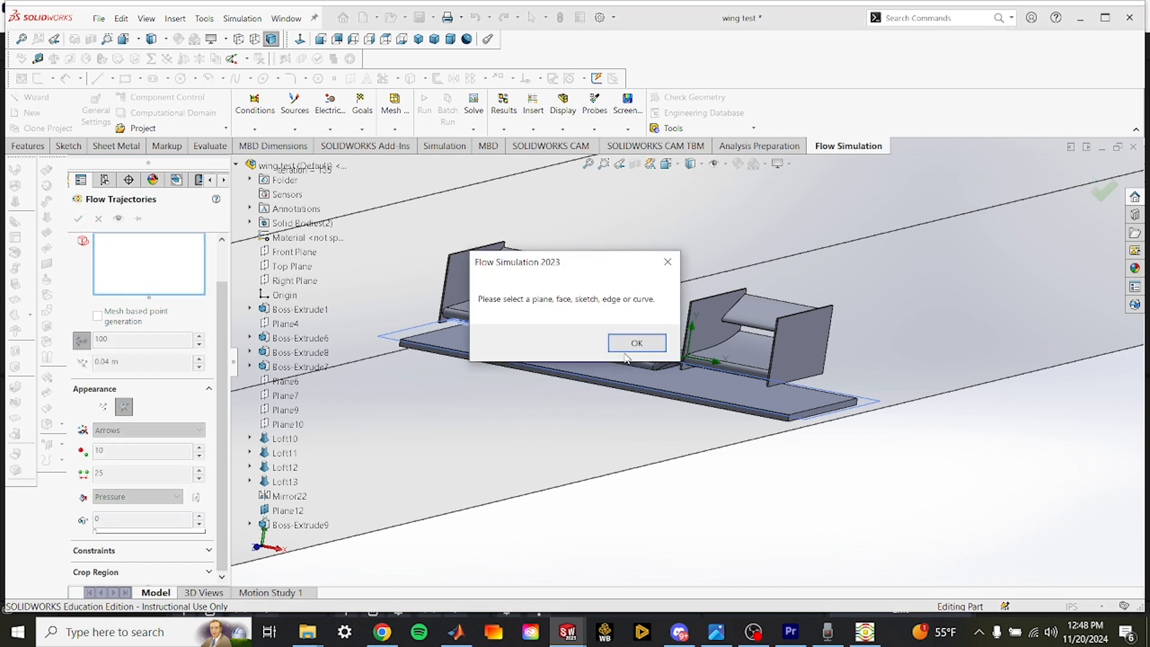
left_click(636, 343)
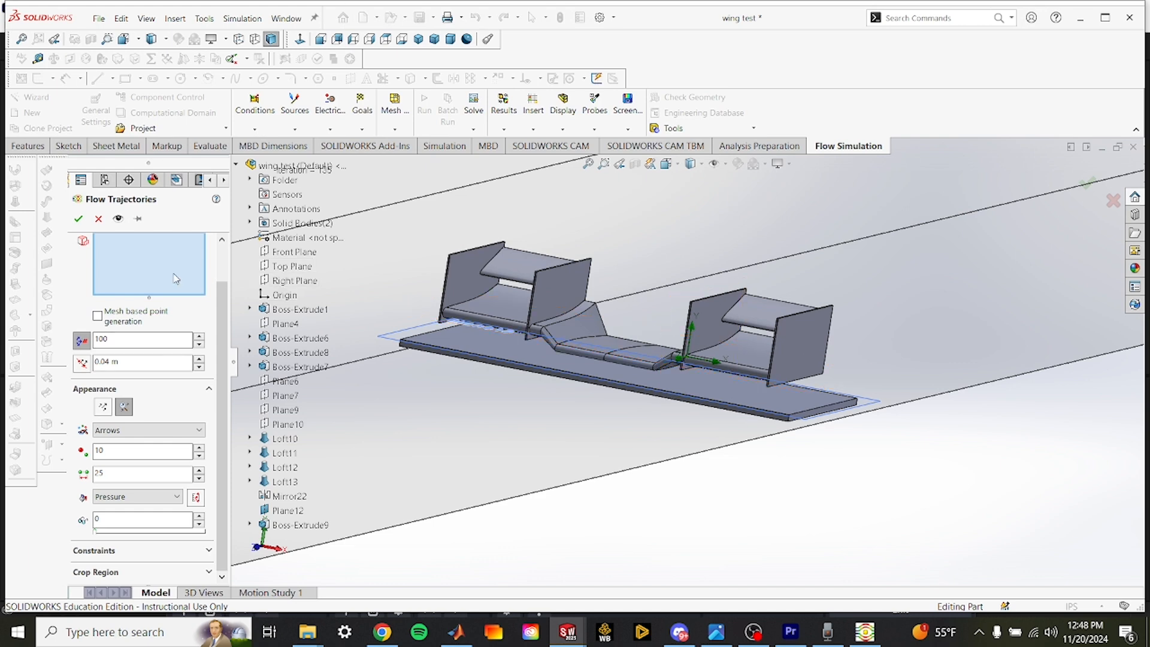
left_click(292, 253)
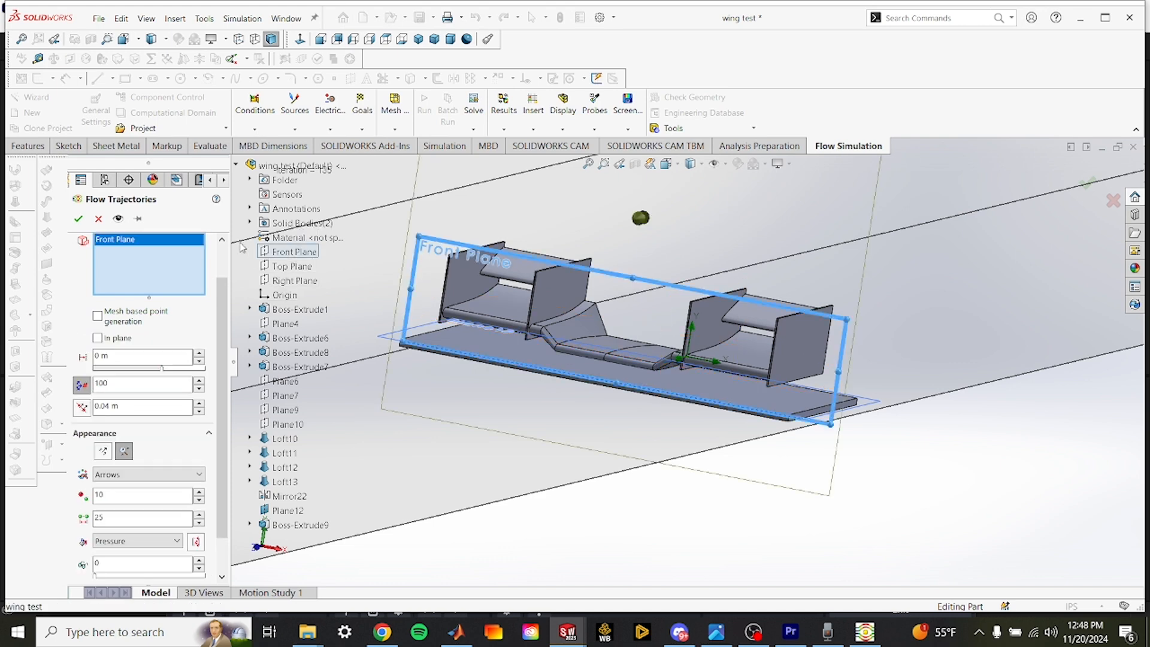
left_click(79, 220)
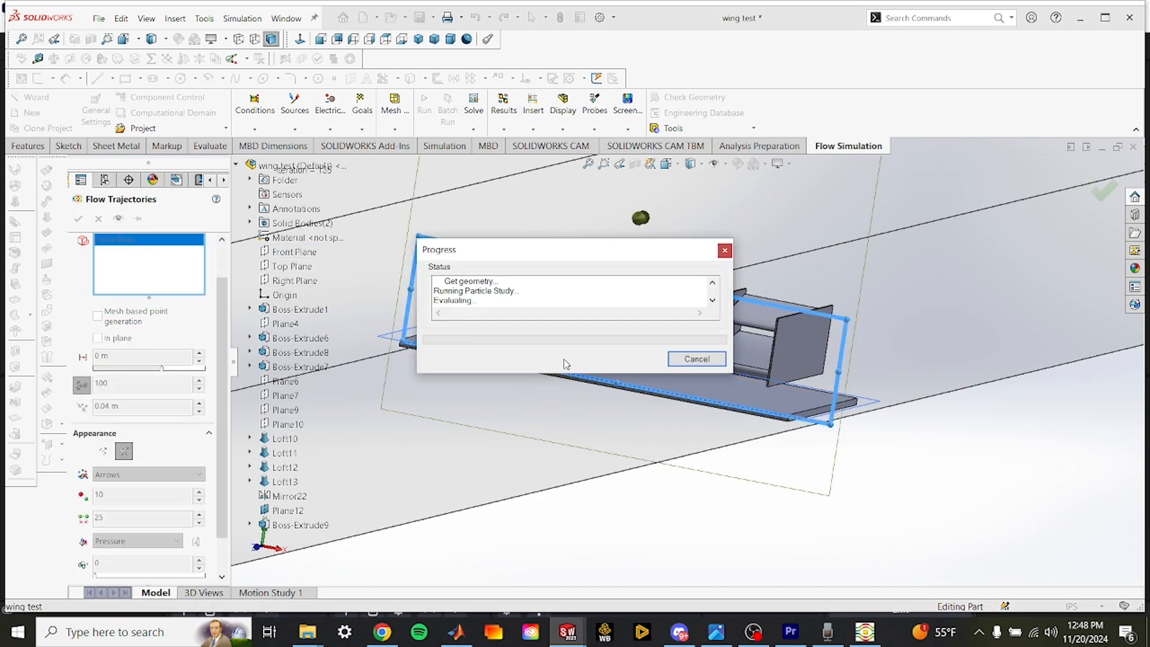
Move the pressure legend away from the arrows and examine the flow around the wing and ground plate from several angles.
middle_click_drag(775, 491, 713, 485)
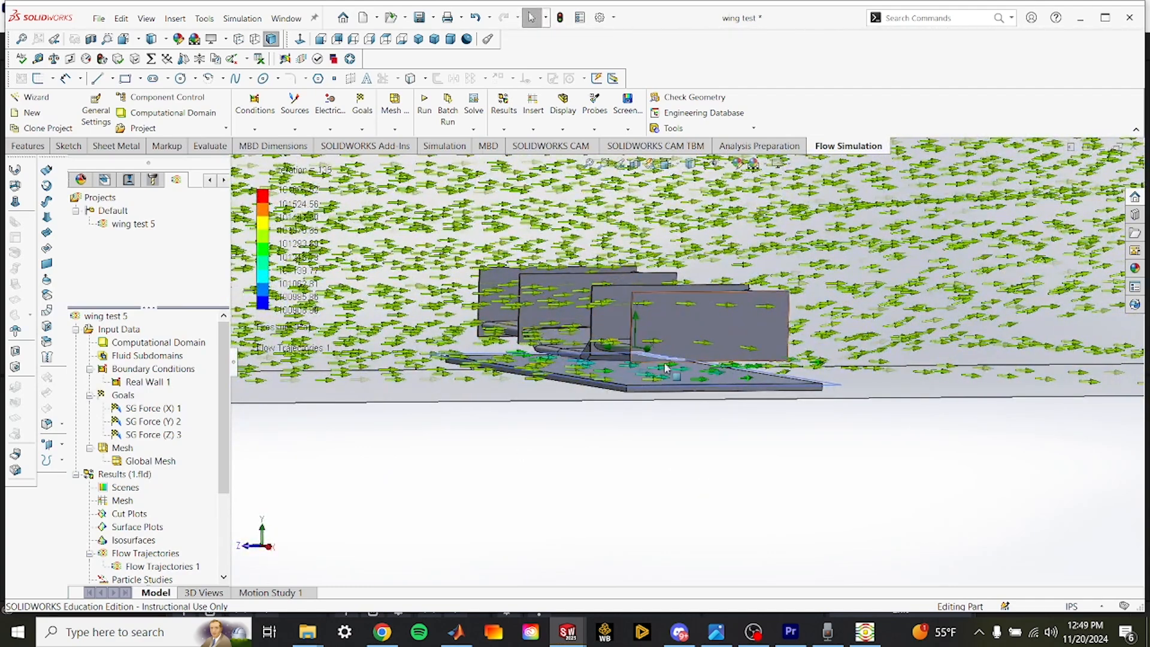
left_click_drag(265, 203, 360, 432)
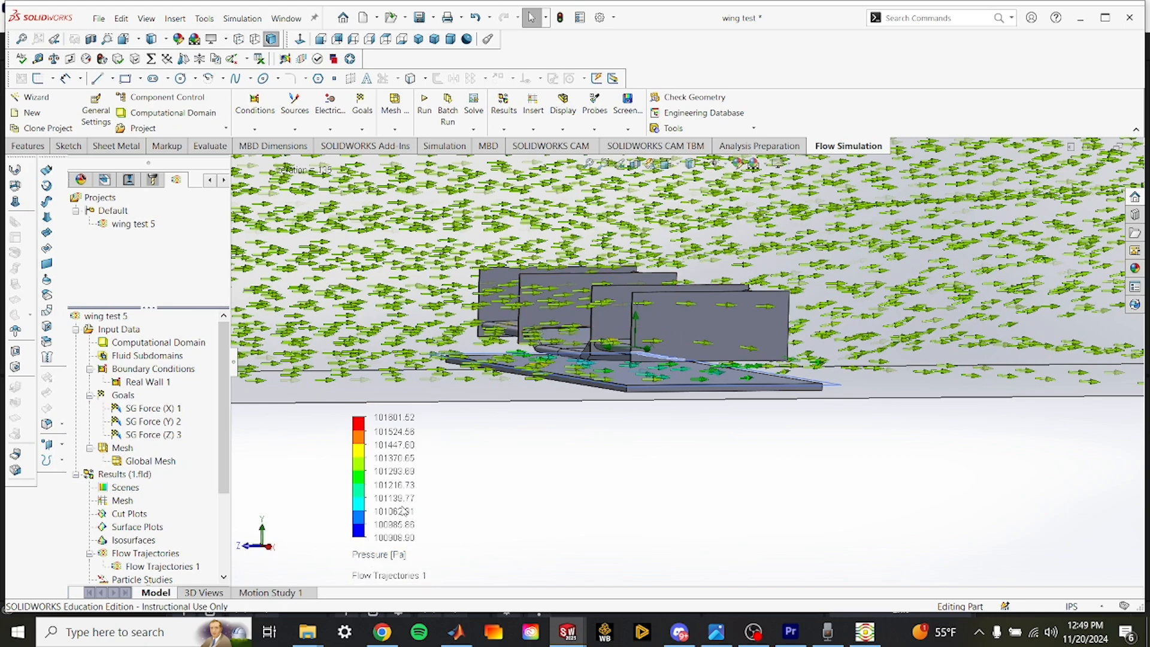
middle_click_drag(565, 505, 709, 416)
scroll(677, 403, "down", 3)
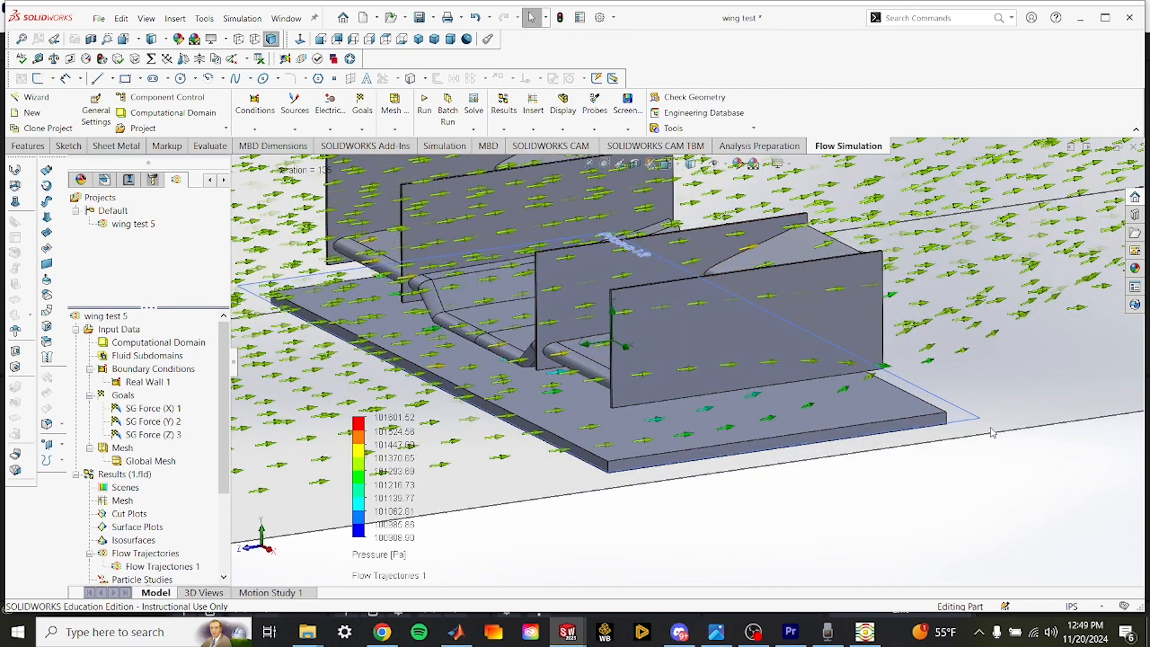
middle_click(923, 416)
middle_click_drag(923, 416, 946, 418)
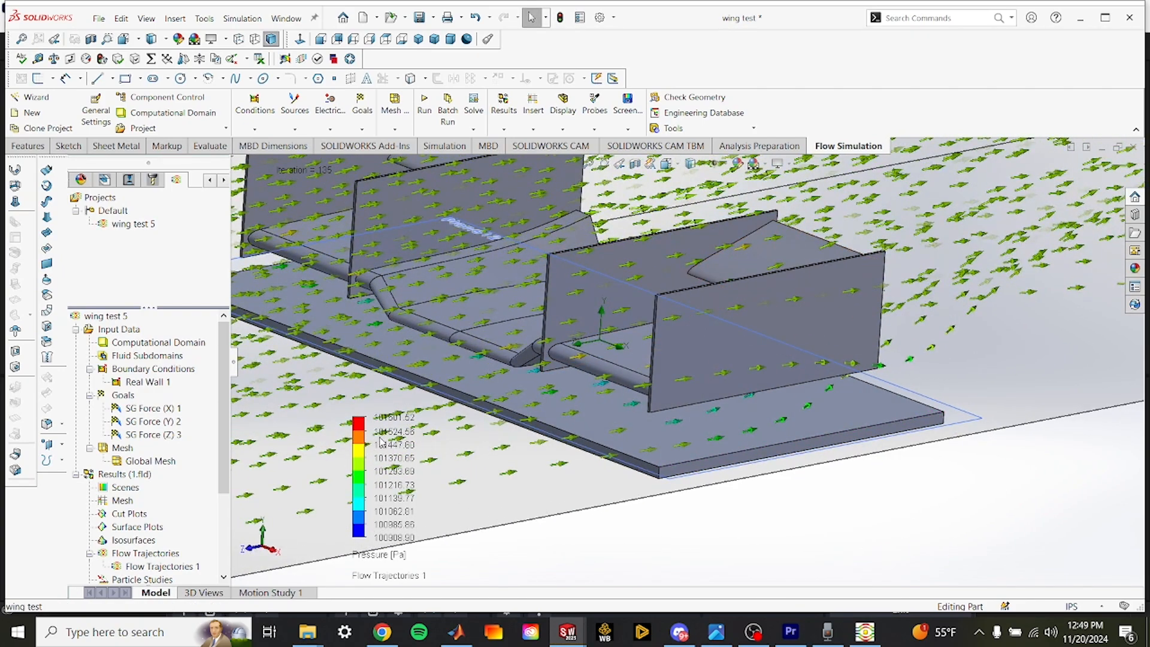
middle_click_drag(853, 506, 683, 456)
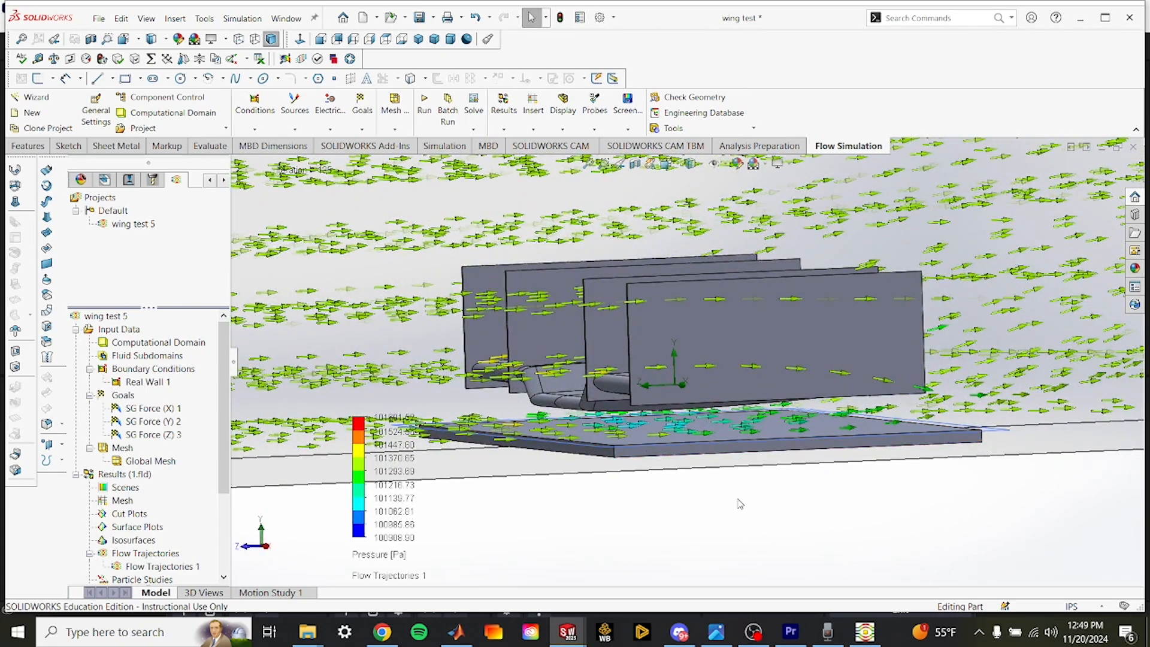
mouse_move(745, 511)
middle_mouse_down()
mouse_move(732, 502)
mouse_move(739, 510)
middle_mouse_up()
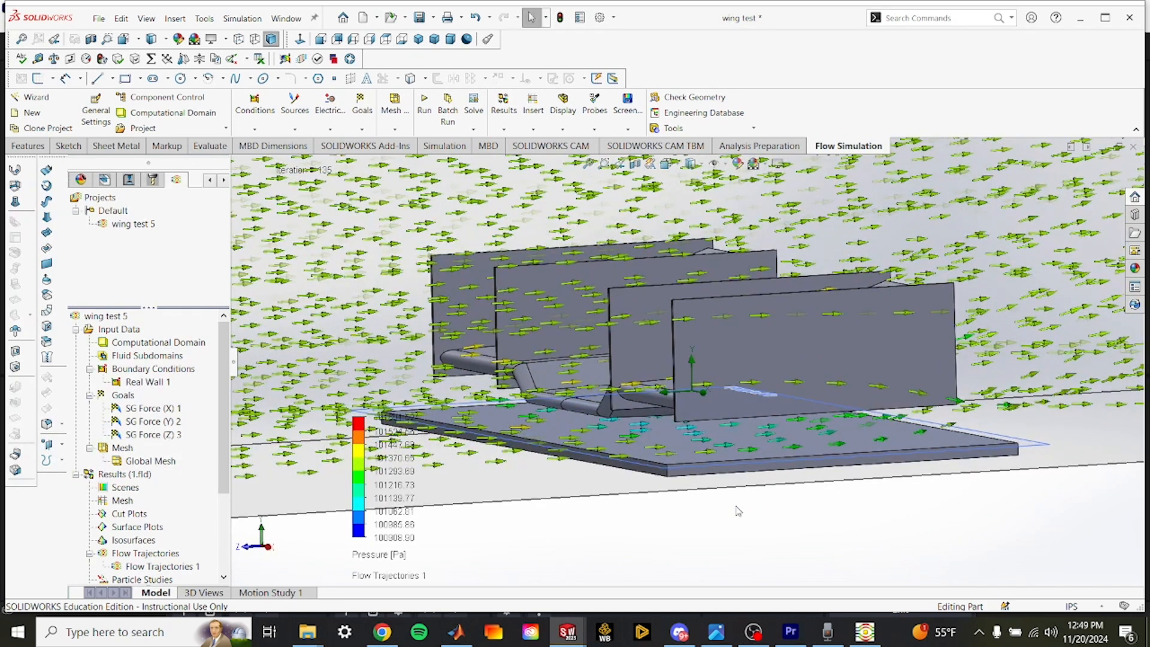
Play the Flow Trajectories 1 animation and watch the arrows move past the wing from several angles.
right_click(160, 567)
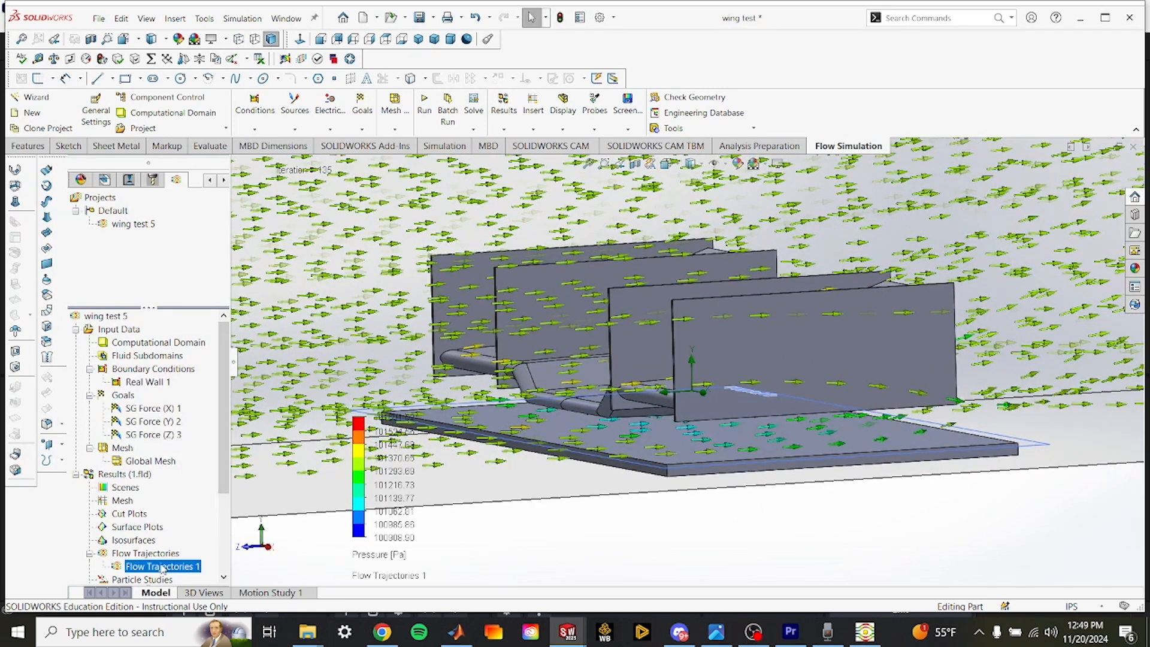
left_click(191, 426)
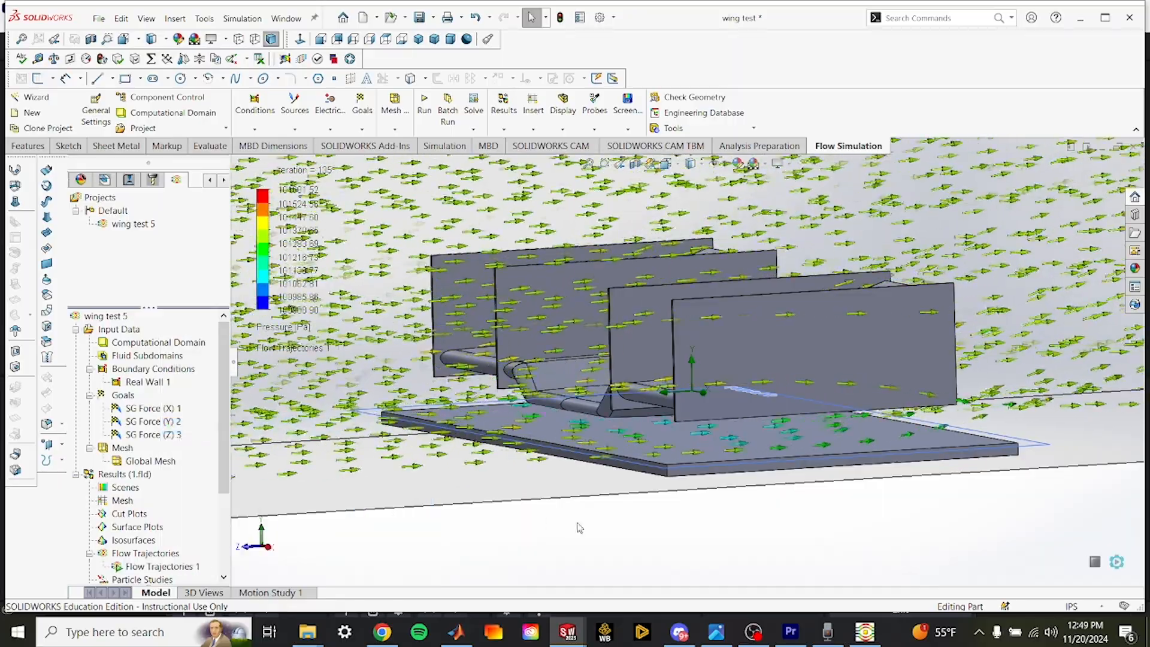
middle_click_drag(699, 539, 849, 572)
middle_click_drag(837, 516, 656, 499)
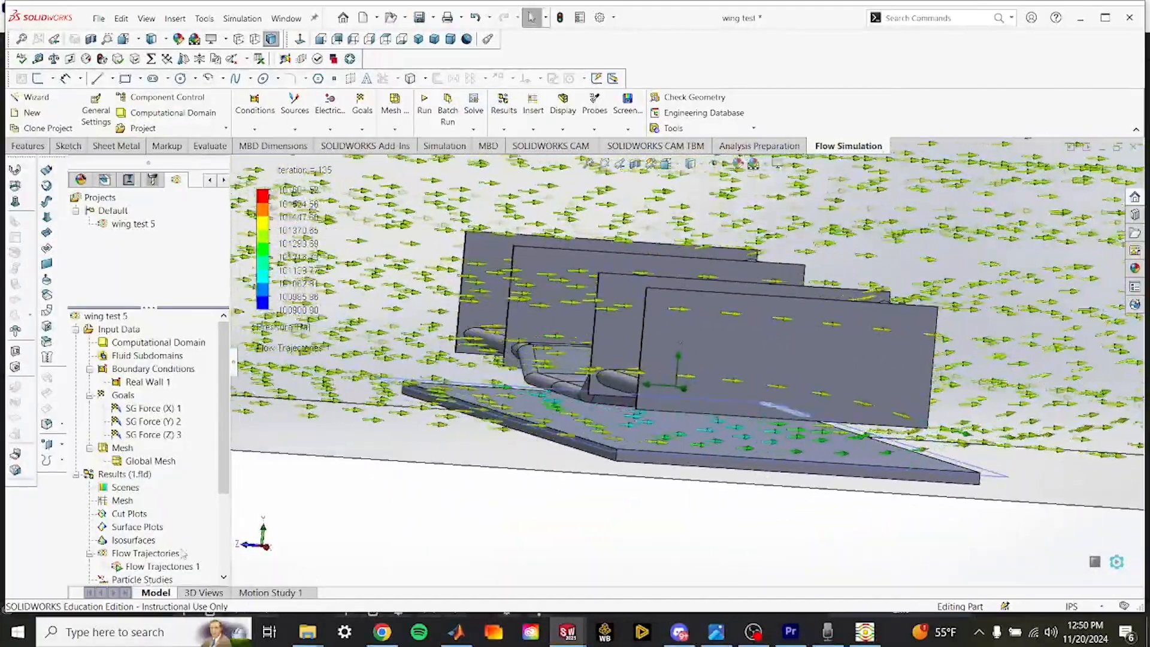
Stop the trajectory animation and hide Flow Trajectories 1.
right_click(173, 565)
left_click(203, 423)
right_click(151, 566)
left_click(214, 370)
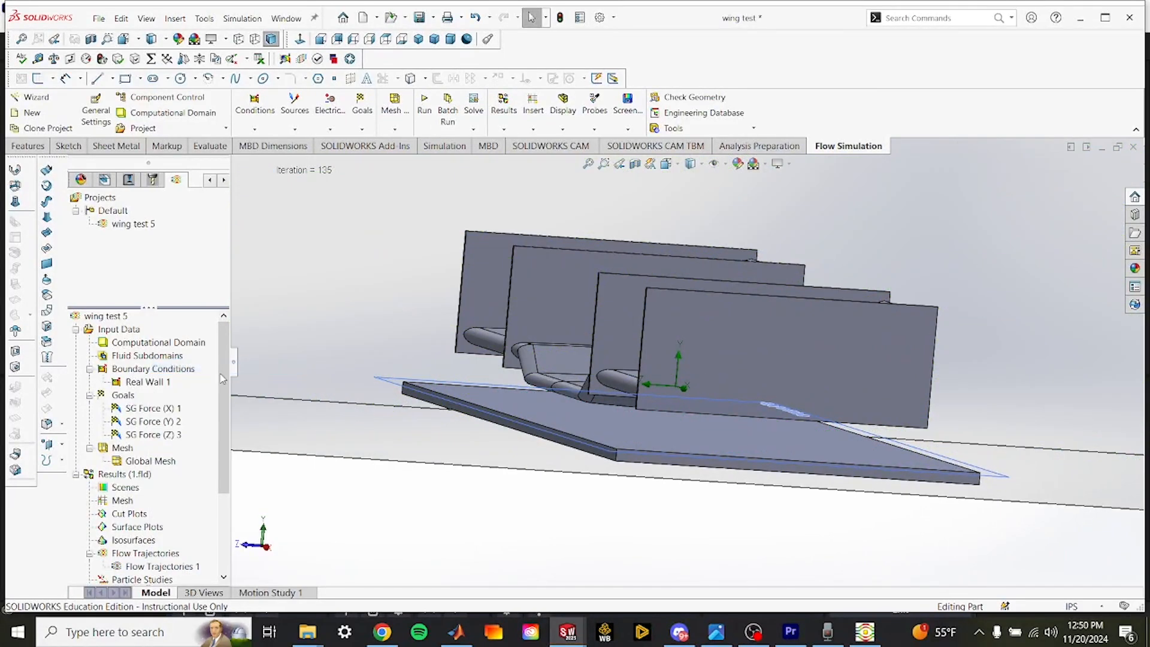
Insert a pressure contour cut plot and replace the Front Plane with the Right Plane as its section plane.
right_click(128, 513)
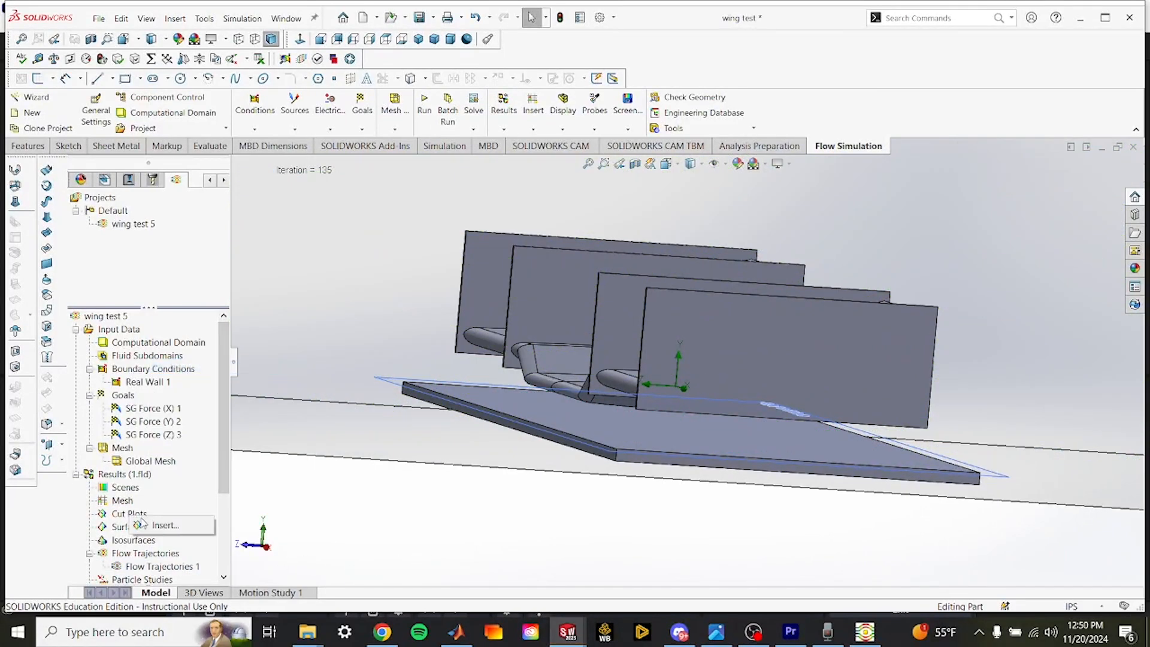
left_click(161, 524)
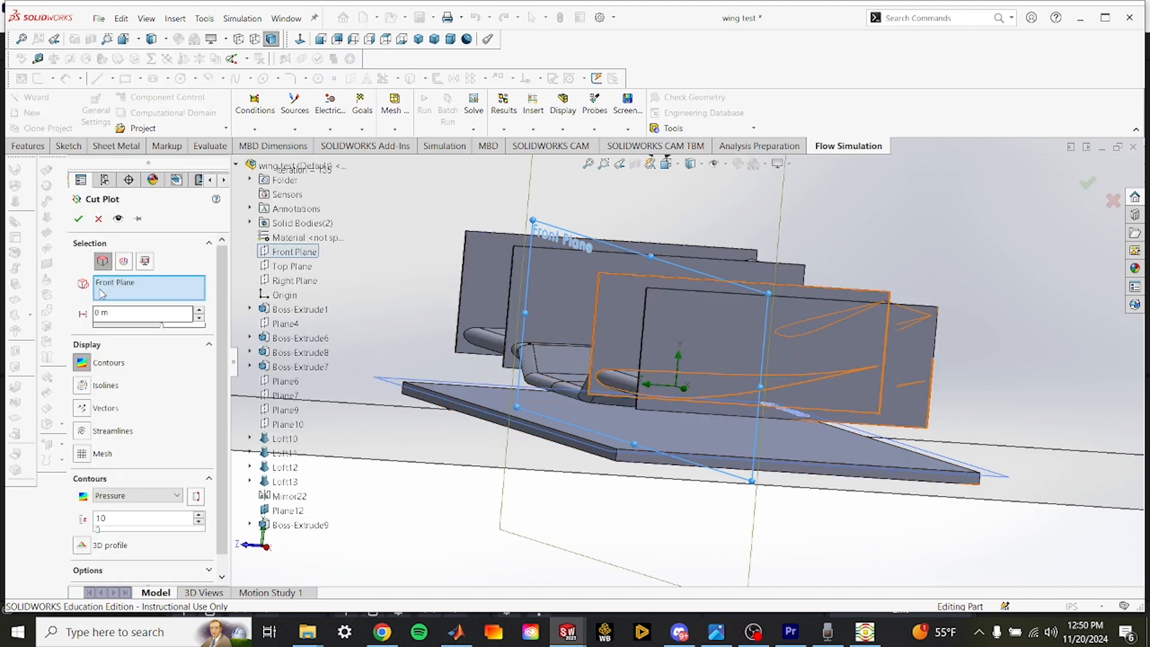
right_click(110, 287)
left_click(144, 290)
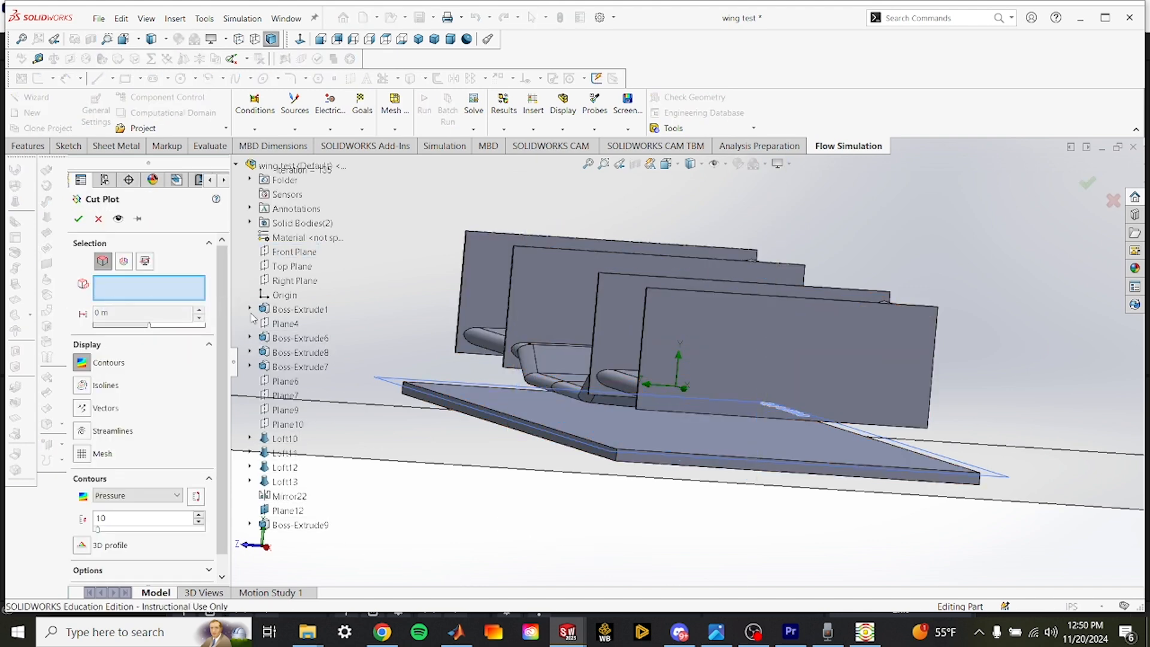
left_click(278, 282)
middle_click_drag(492, 473, 562, 506)
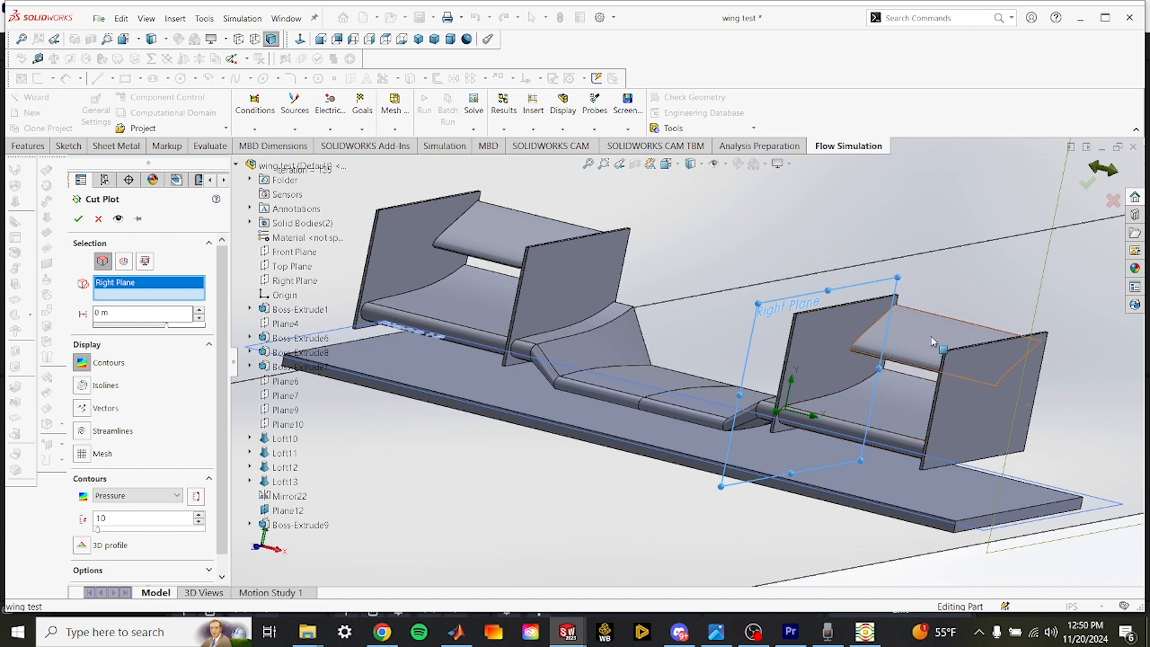
Set the cut plot's offset from the Right Plane to 0.25 m and check the section's position across the wing.
left_click_drag(141, 312, 77, 318)
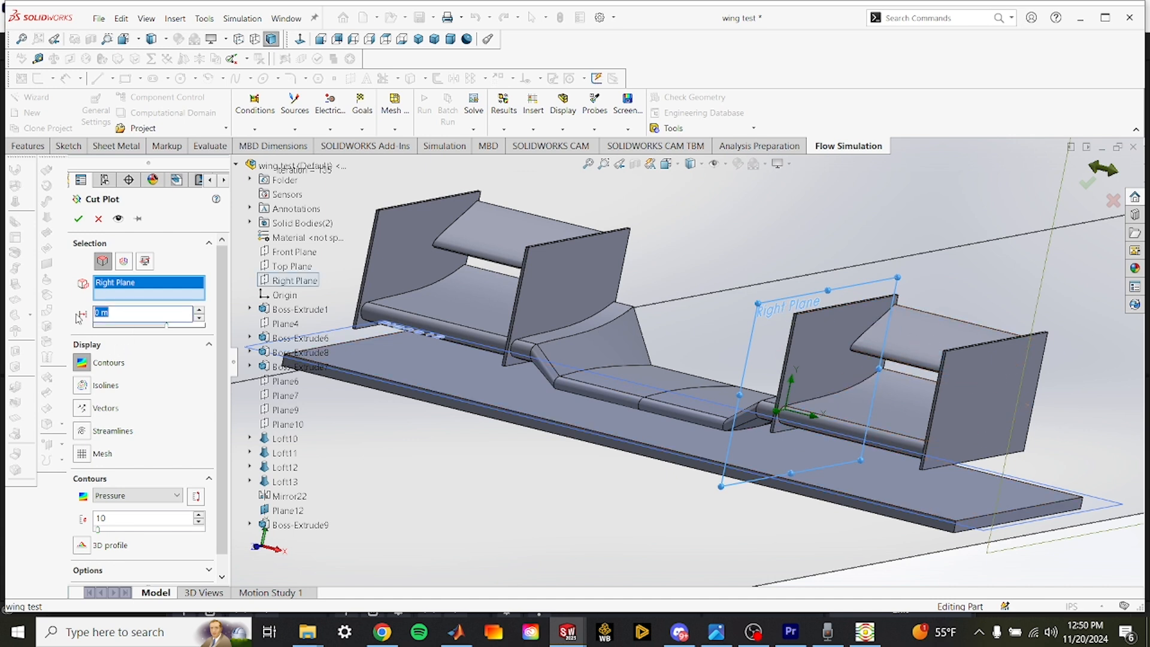
type("0.25")
key("Return")
middle_click_drag(623, 300, 641, 349)
scroll(911, 382, "up", 3)
mouse_move(940, 392)
middle_mouse_down()
mouse_move(968, 403)
mouse_move(970, 393)
mouse_move(962, 436)
mouse_move(949, 412)
middle_mouse_up()
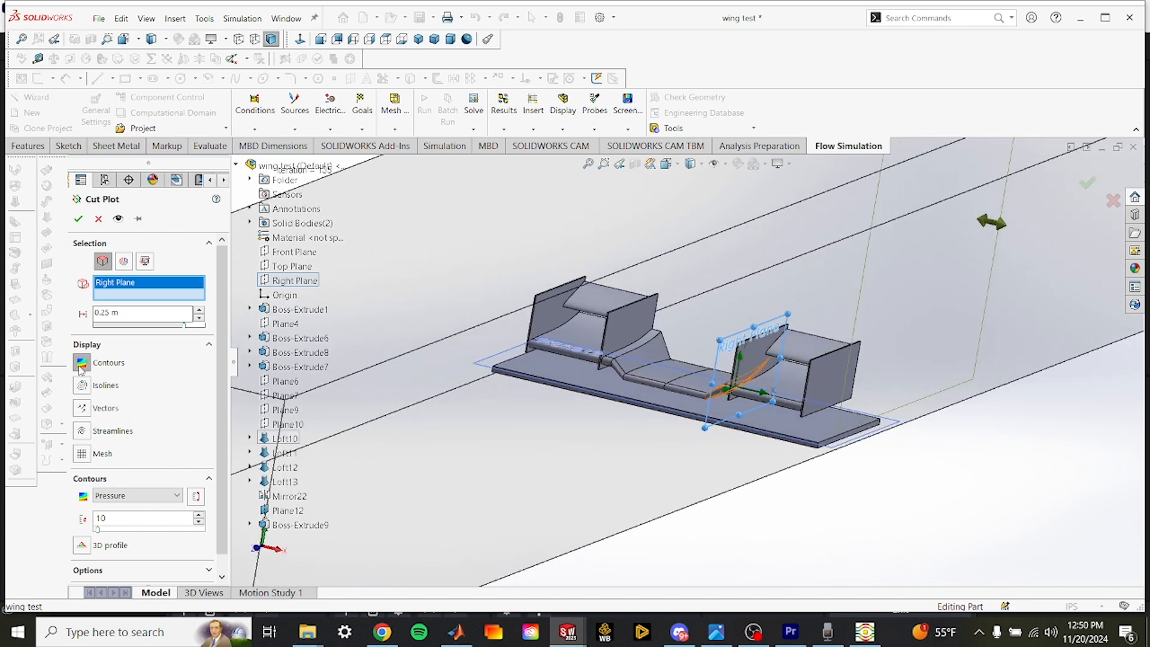
Try to set the cut plot's offset from the Right Plane to 1 m.
middle_click_drag(815, 450, 862, 448)
left_click_drag(129, 313, 55, 317)
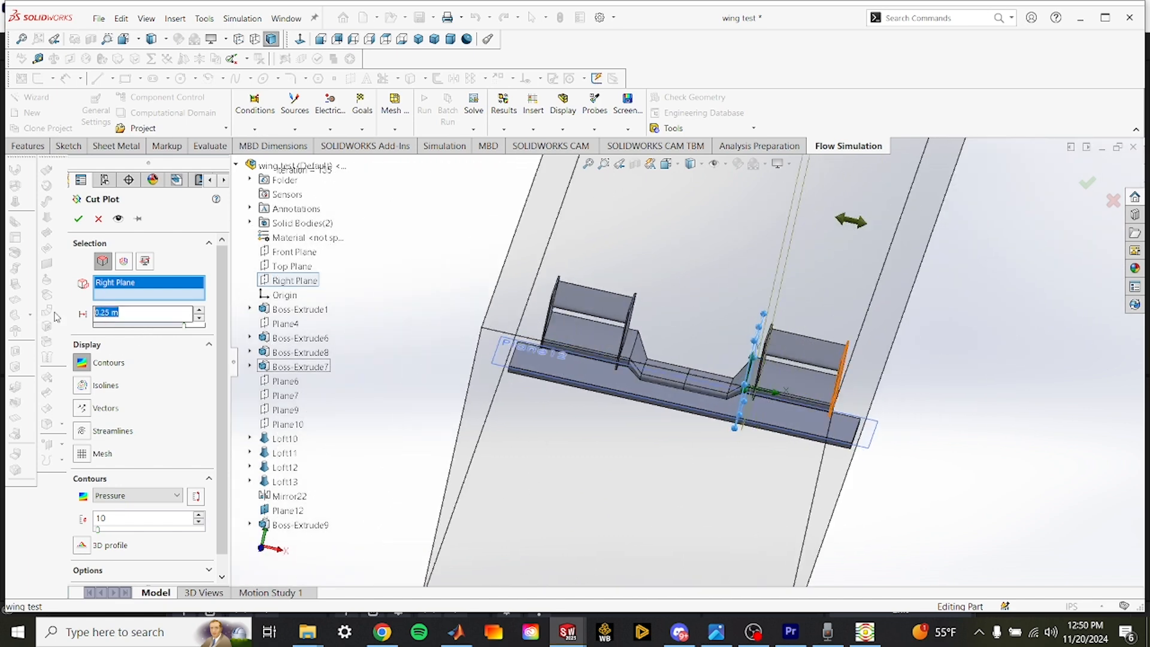
type("1")
left_click(1037, 462)
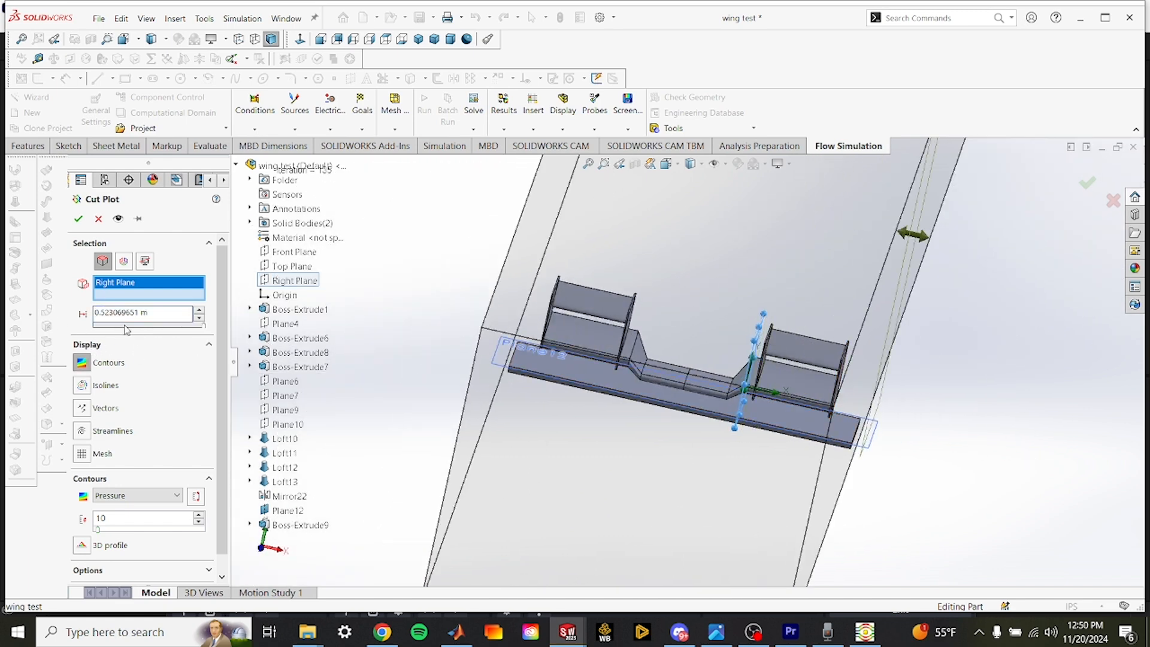
Set the cut plot's offset from the Right Plane to 0.25 m and check where the section crosses the wing.
left_click_drag(126, 314, 39, 316)
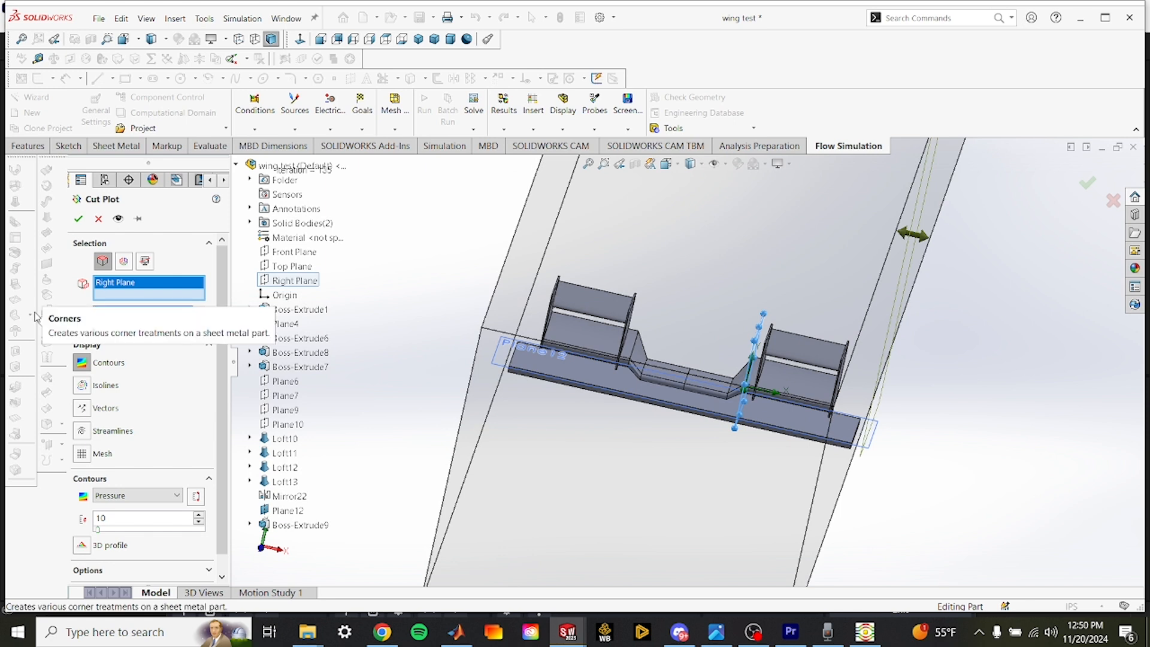
type("0.25")
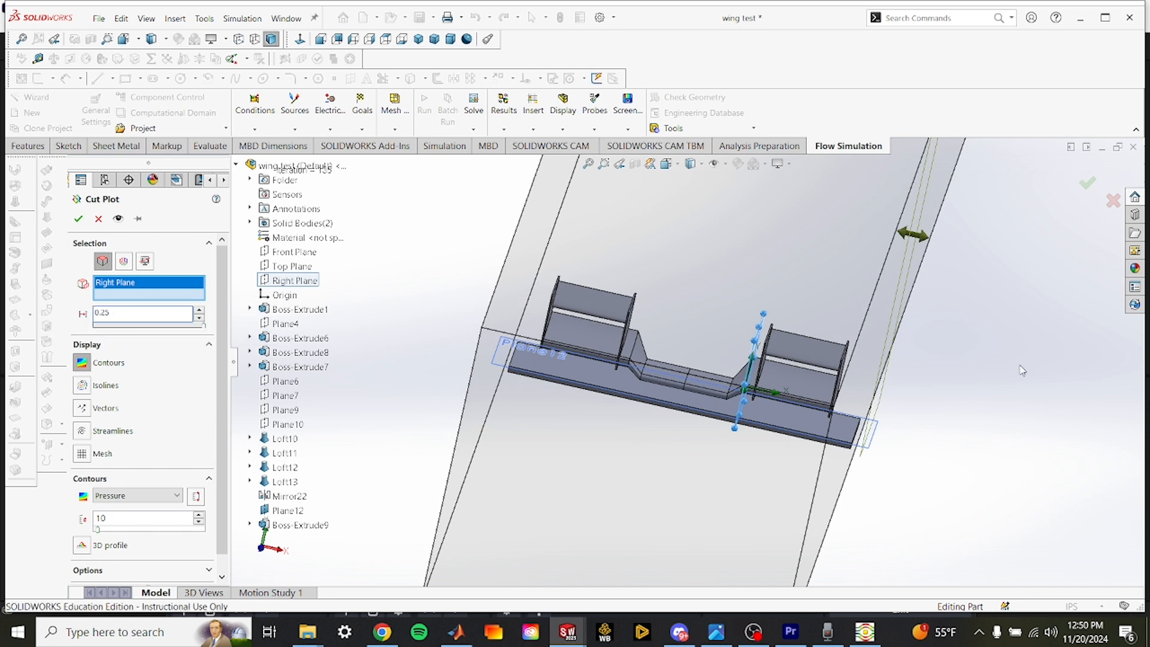
key("Return")
middle_click_drag(1004, 405, 935, 383)
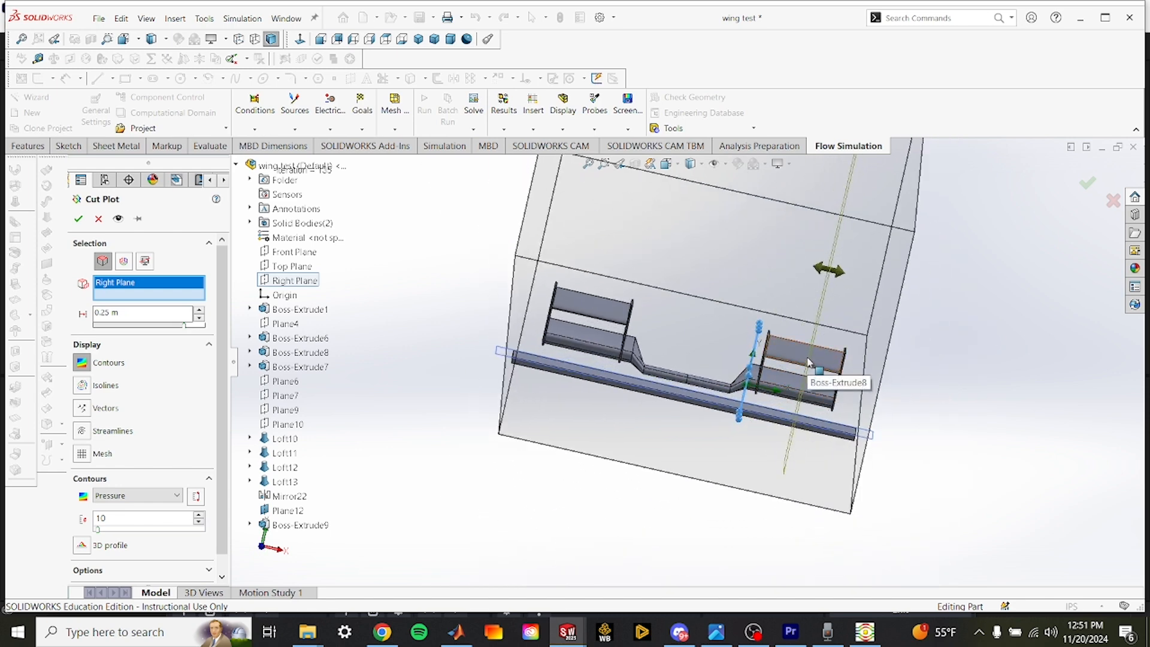
Change the cut plot's contour parameter from Pressure to Velocity, create the plot and view it from the wing's side.
left_click(163, 496)
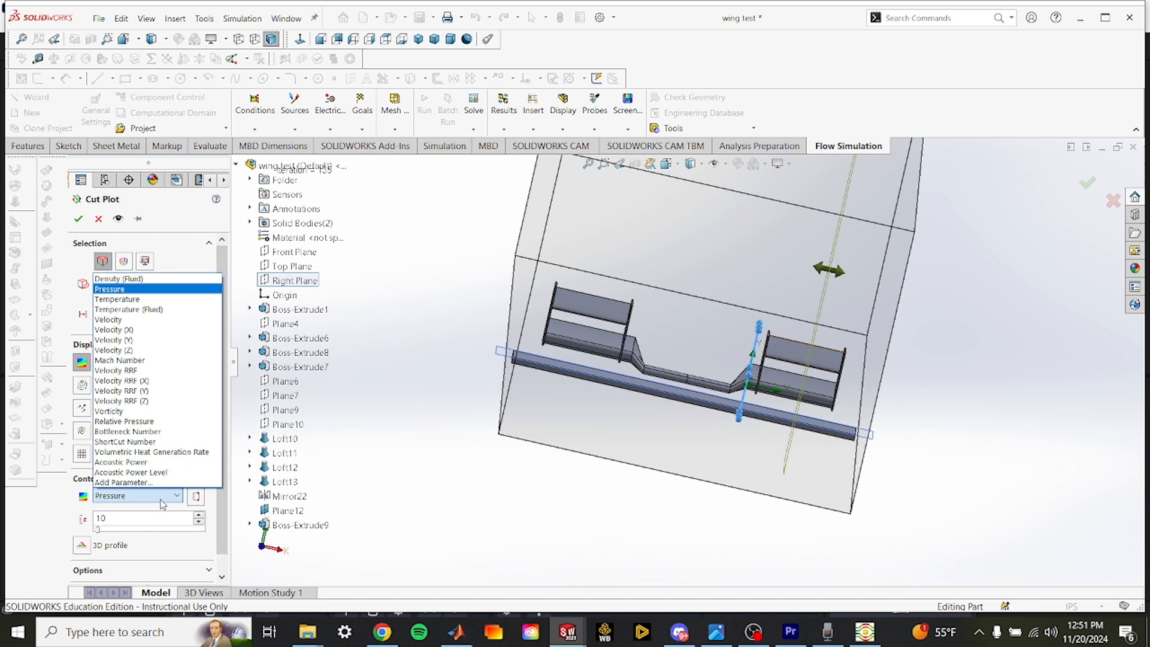
left_click(150, 320)
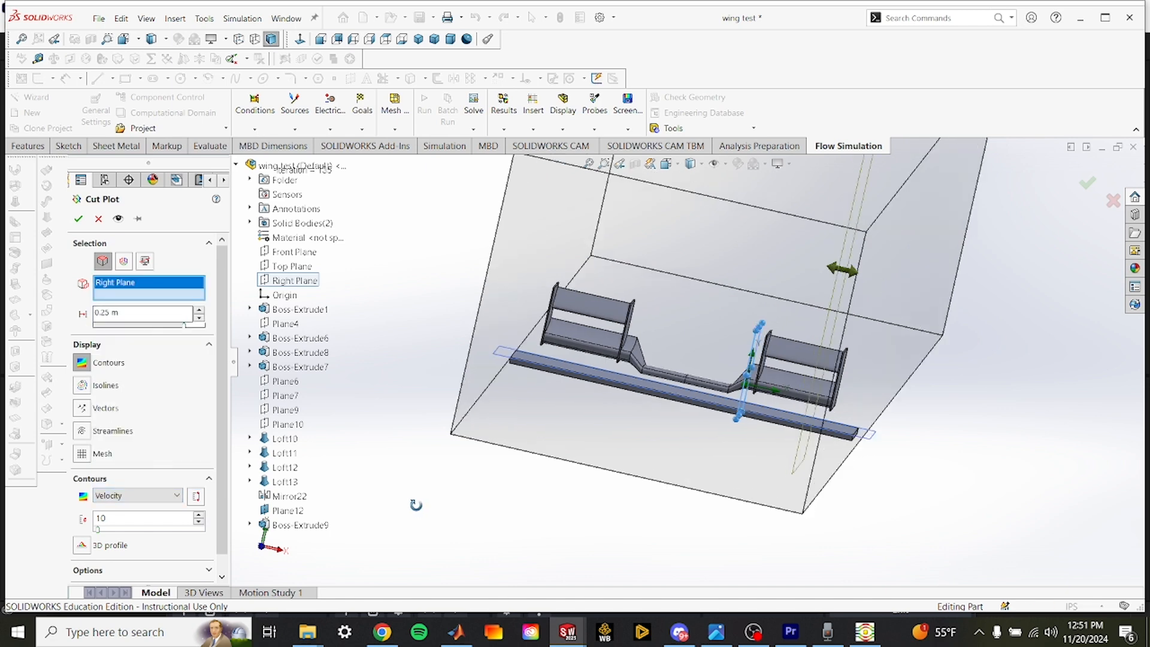
left_click(78, 218)
middle_click_drag(915, 520, 691, 444)
middle_click_drag(746, 375, 807, 390)
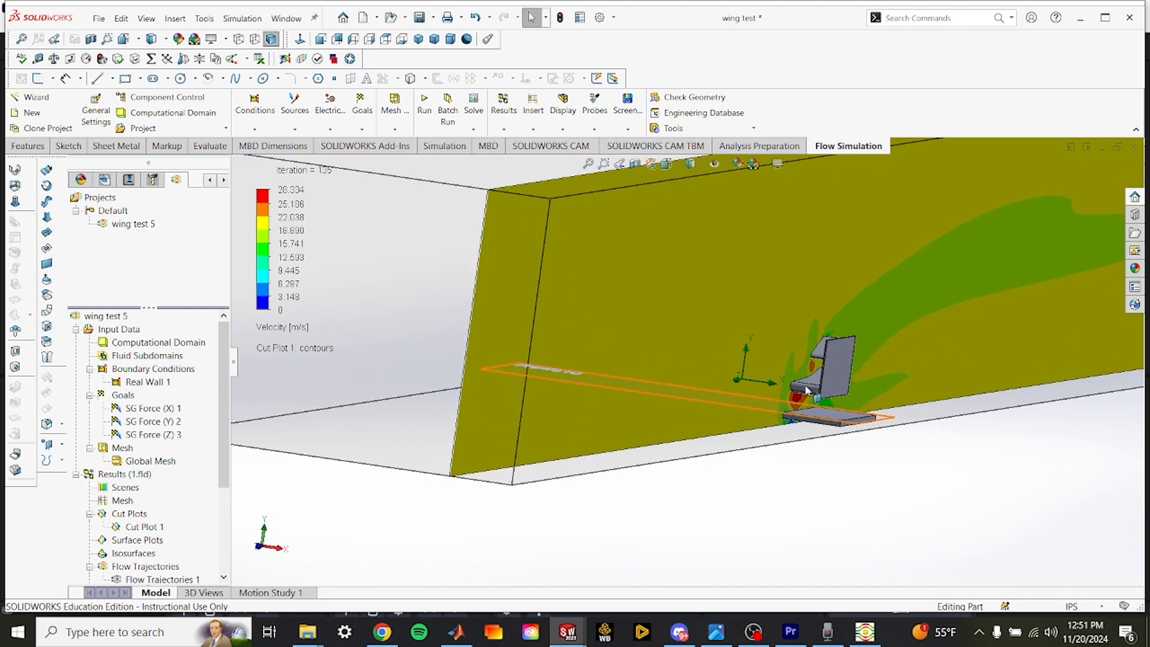
middle_click_drag(991, 468, 941, 471)
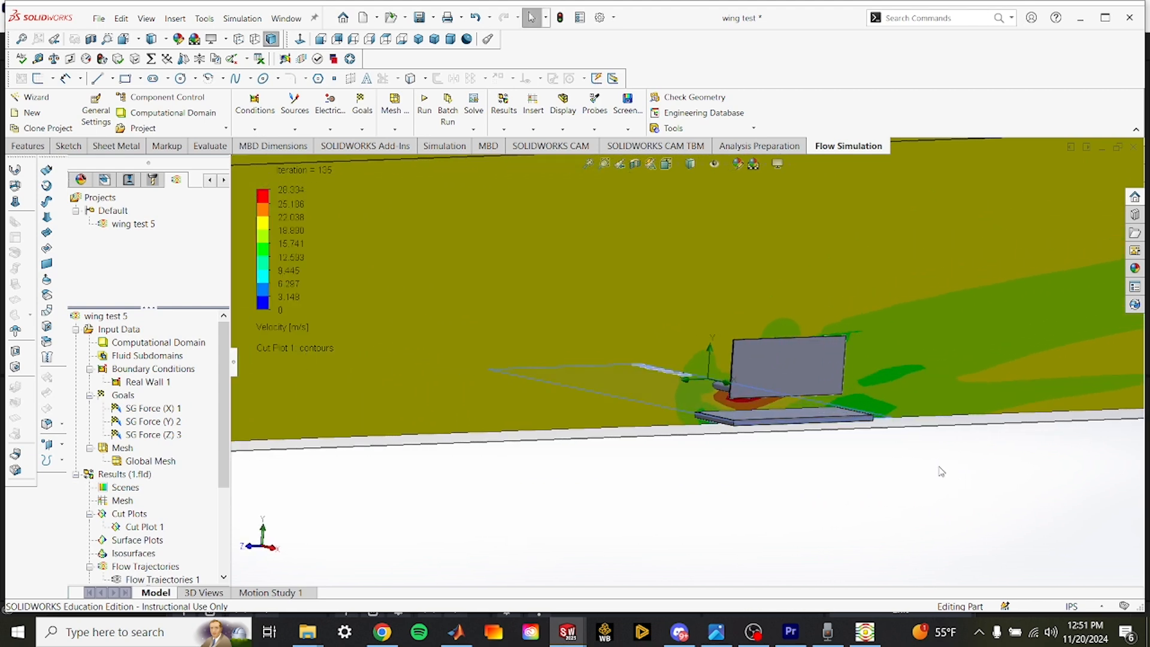
Try to suppress the end plate feature that covers the wing section in front of the velocity cut plot.
scroll(868, 426, "down", 4)
left_click(695, 304)
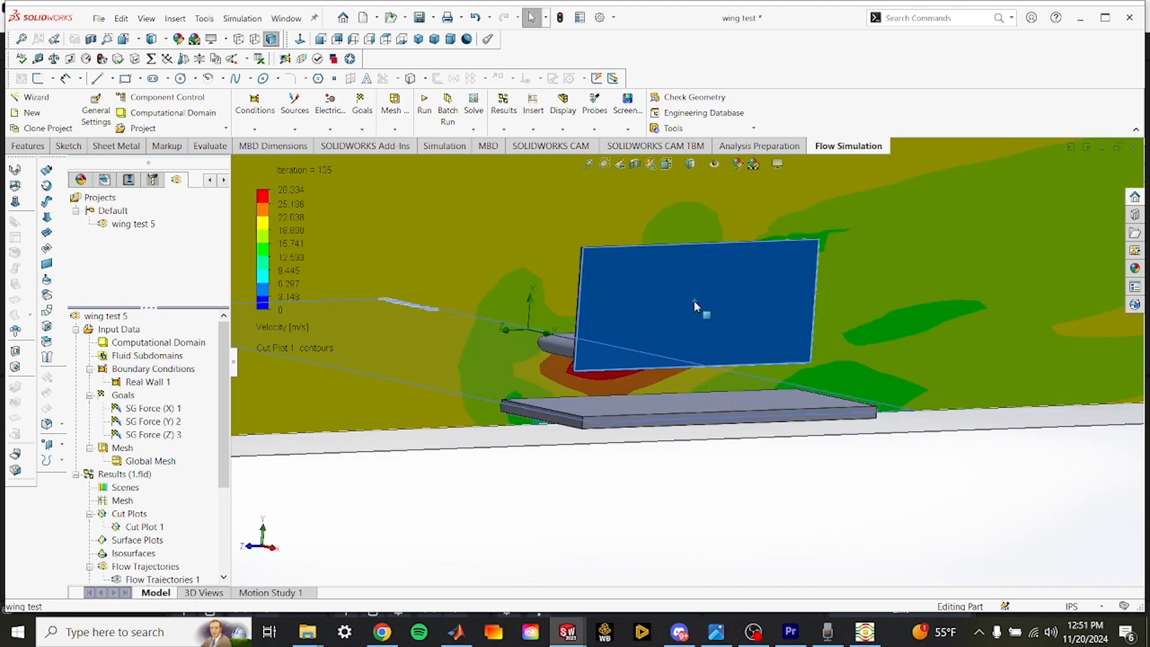
right_click(694, 302)
left_click(762, 265)
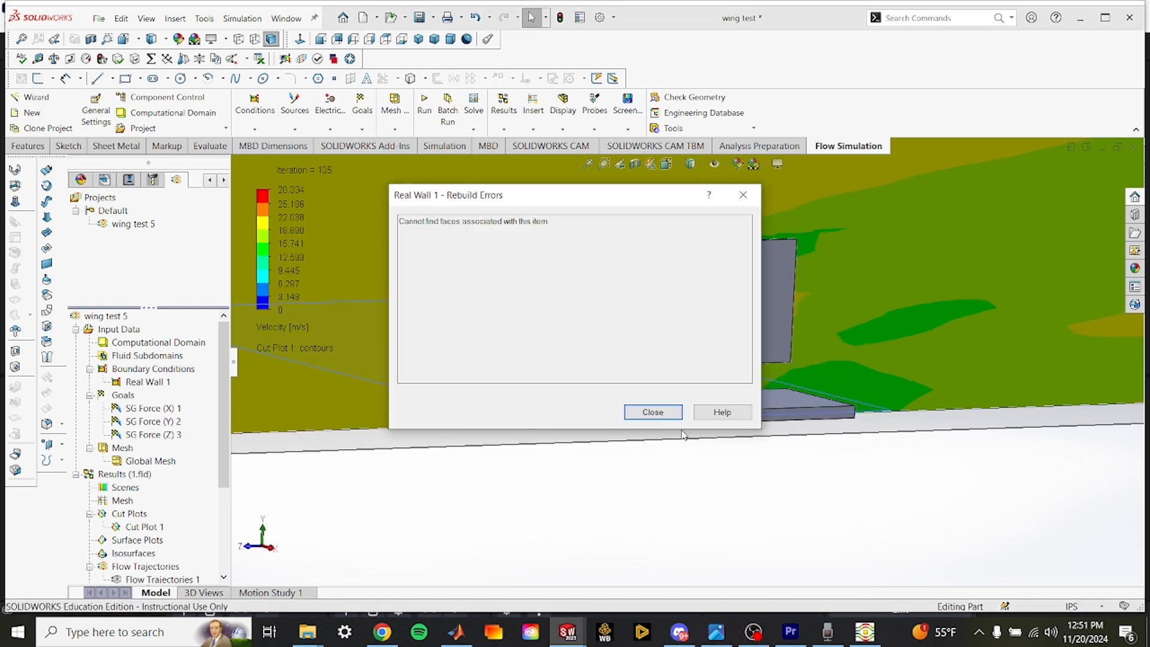
left_click(654, 412)
right_click(645, 309)
left_click(673, 412)
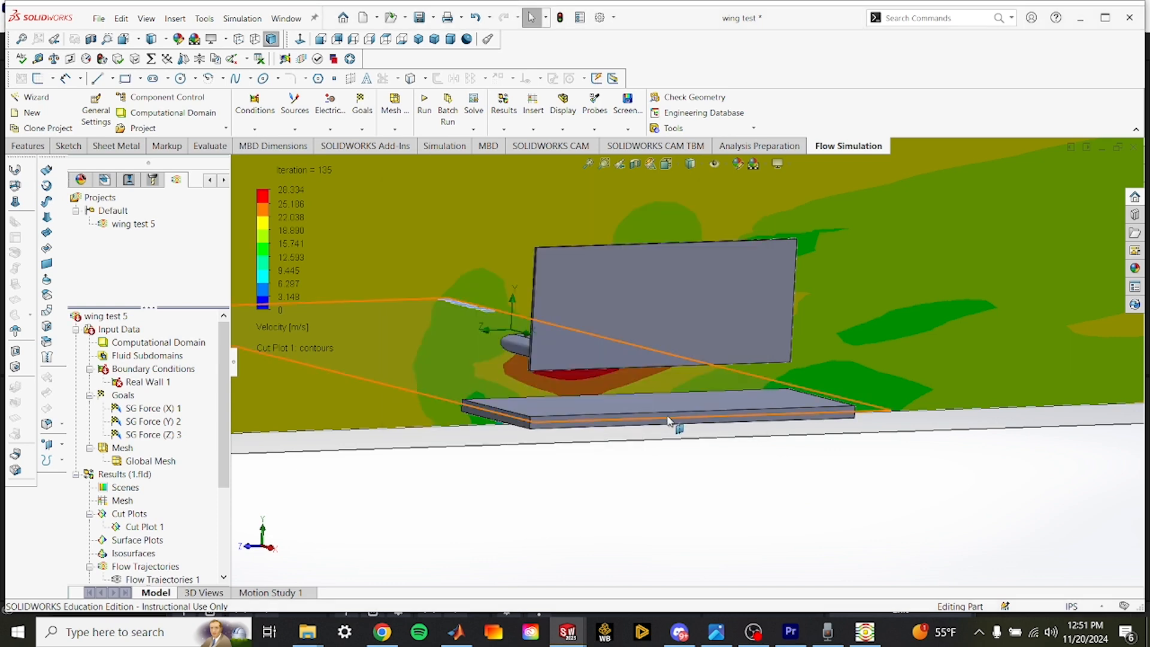
right_click(652, 291)
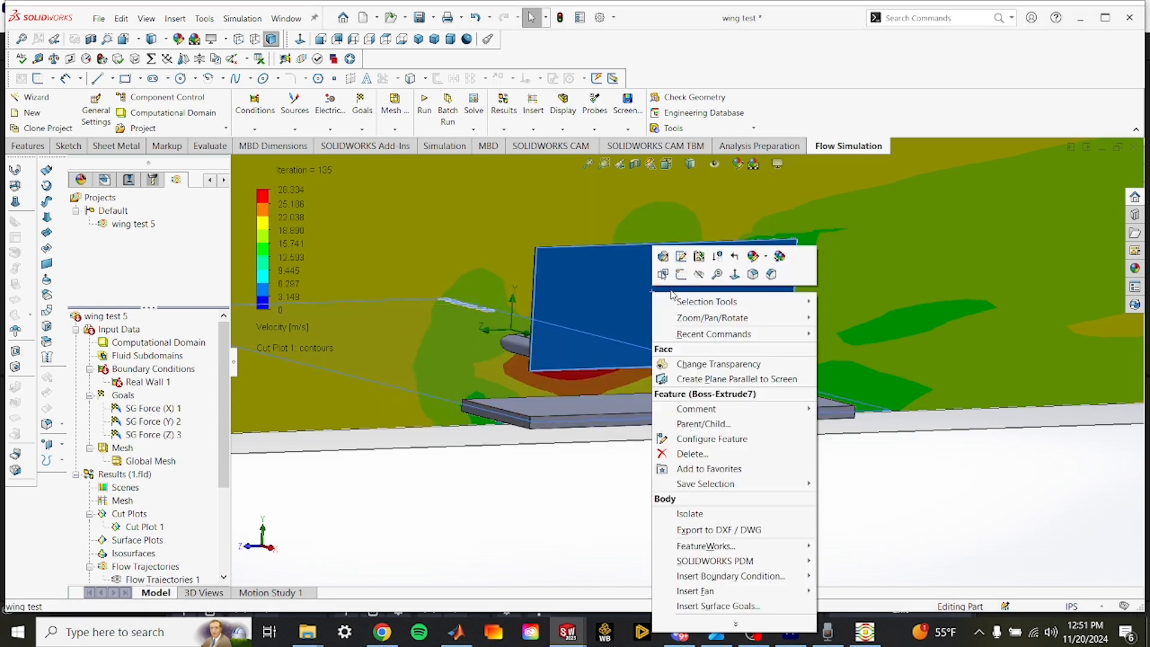
left_click(717, 261)
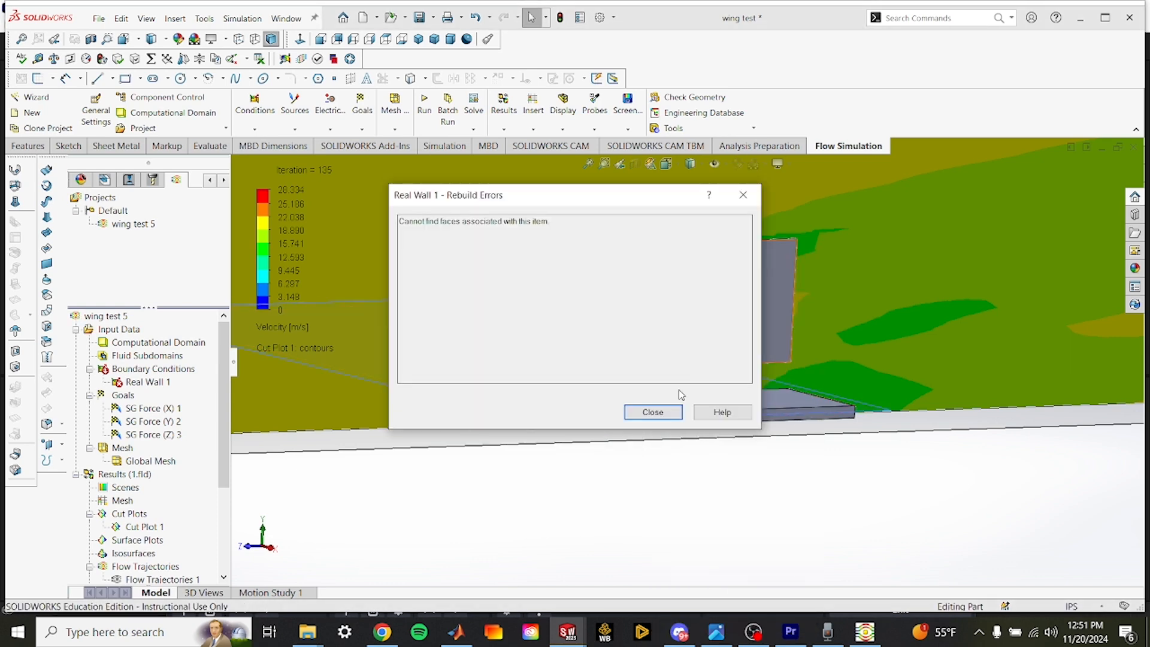
left_click(666, 414)
right_click(683, 316)
left_click(727, 485)
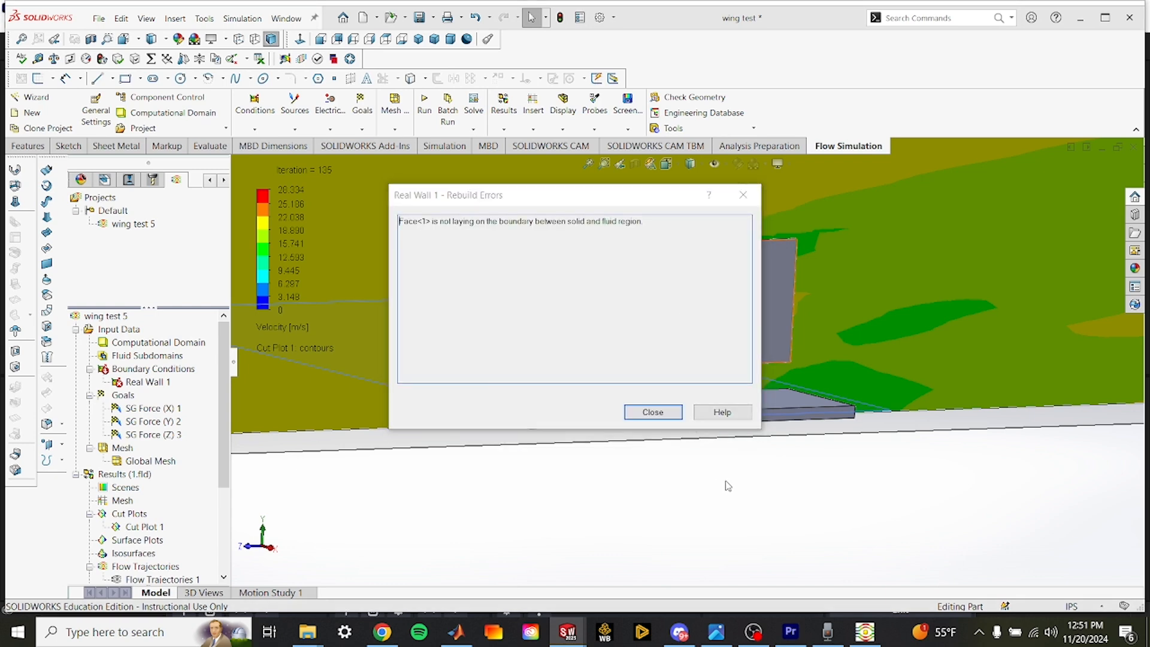
left_click(653, 412)
right_click(712, 311)
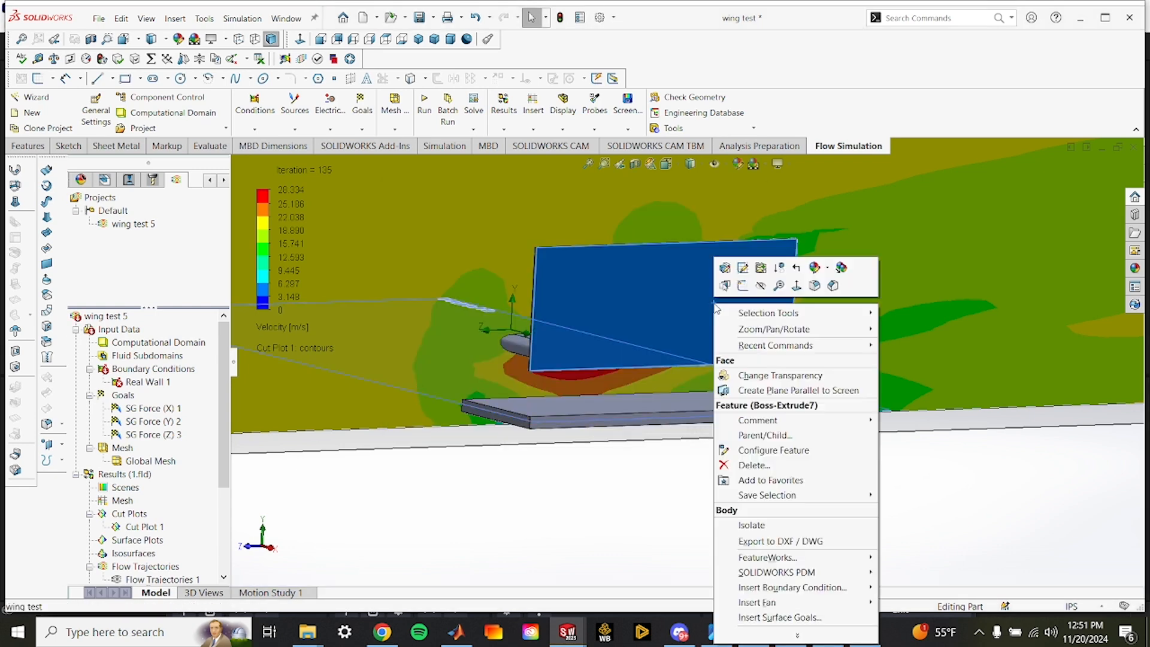
left_click(778, 273)
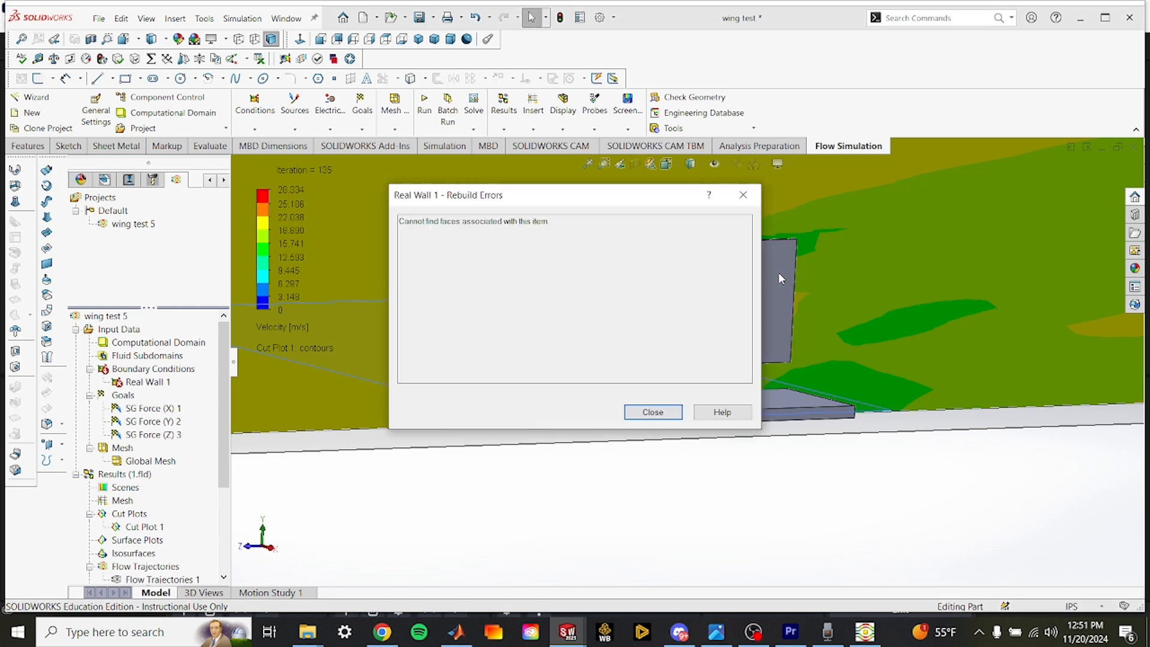
left_click(671, 416)
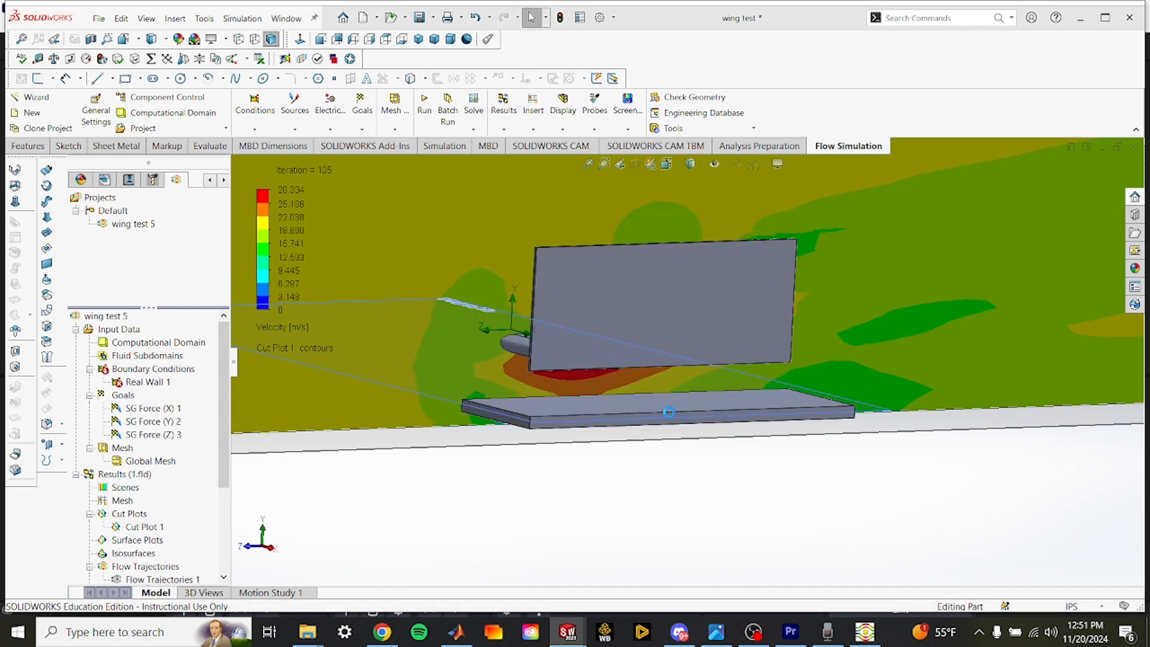
left_click(653, 412)
Hide the body with the end plate to expose the velocity contours around both wing elements.
right_click(686, 322)
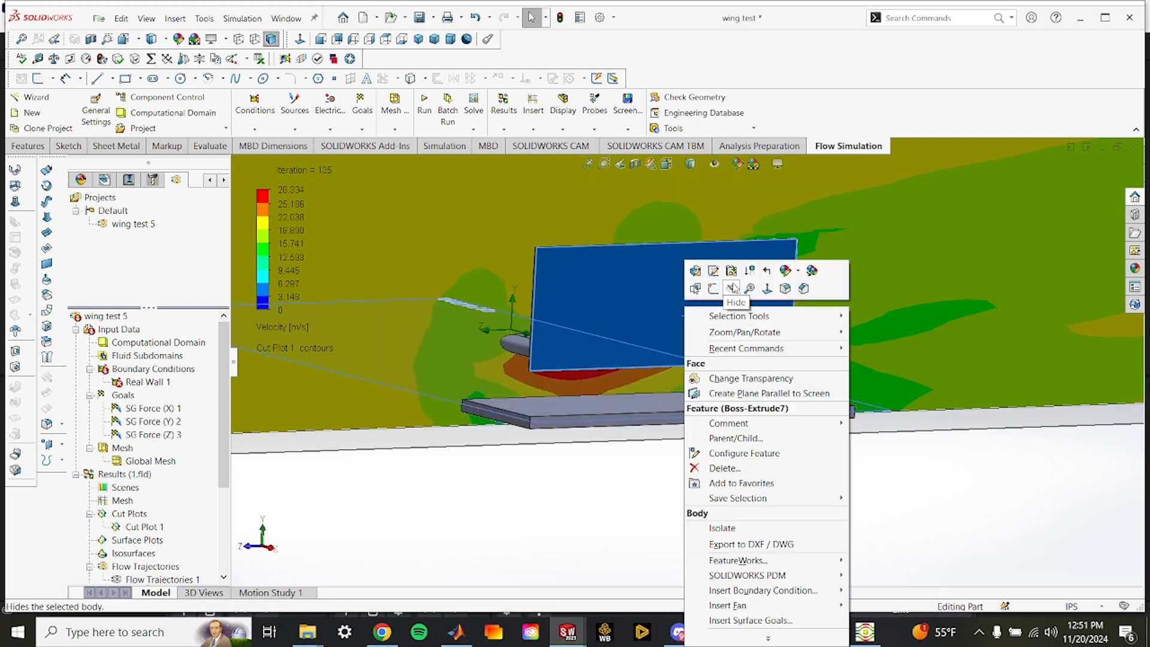
left_click(733, 290)
key("ctrl+4")
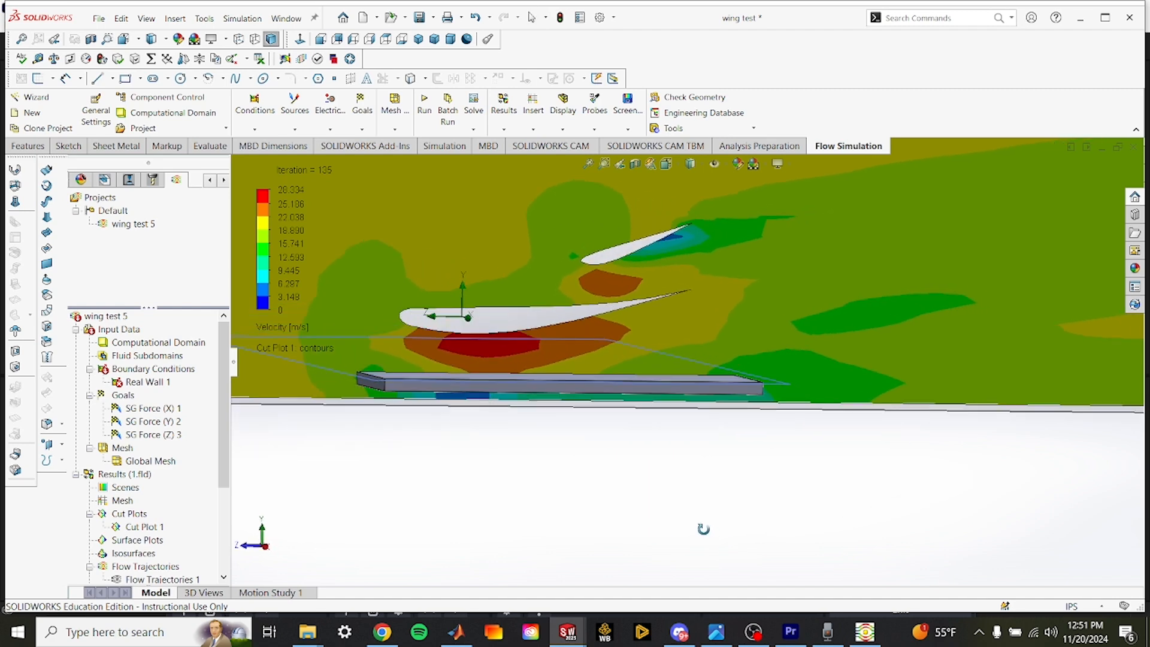
middle_click_drag(688, 528, 675, 534)
scroll(584, 534, "up", 4)
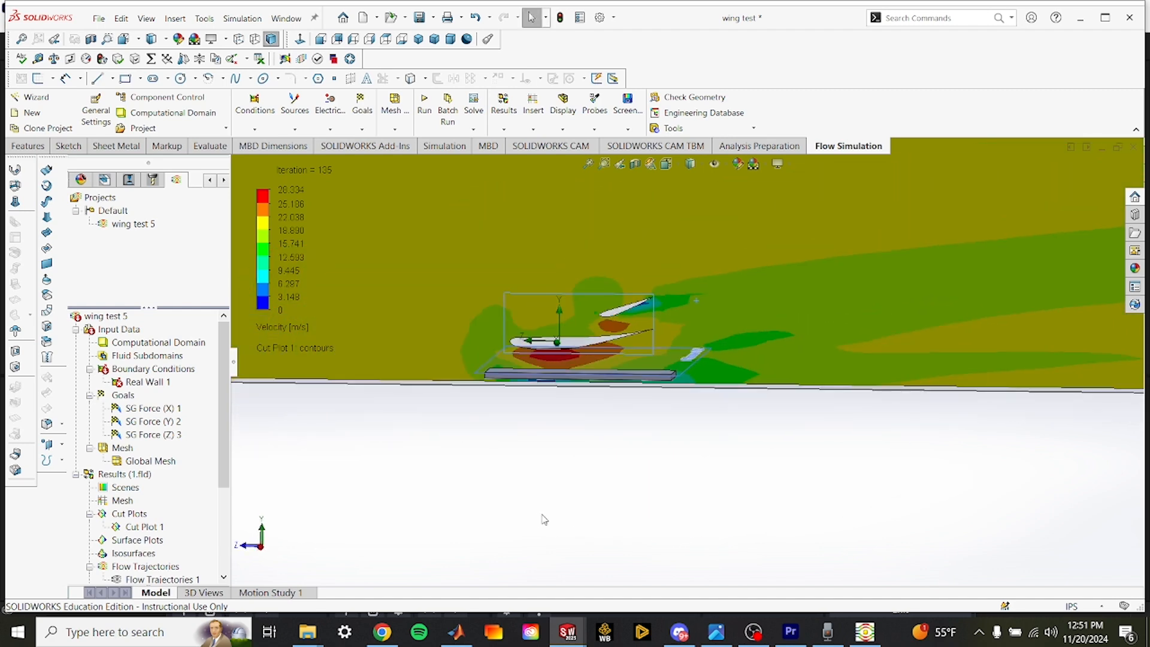
scroll(545, 442, "down", 2)
scroll(560, 437, "down", 4)
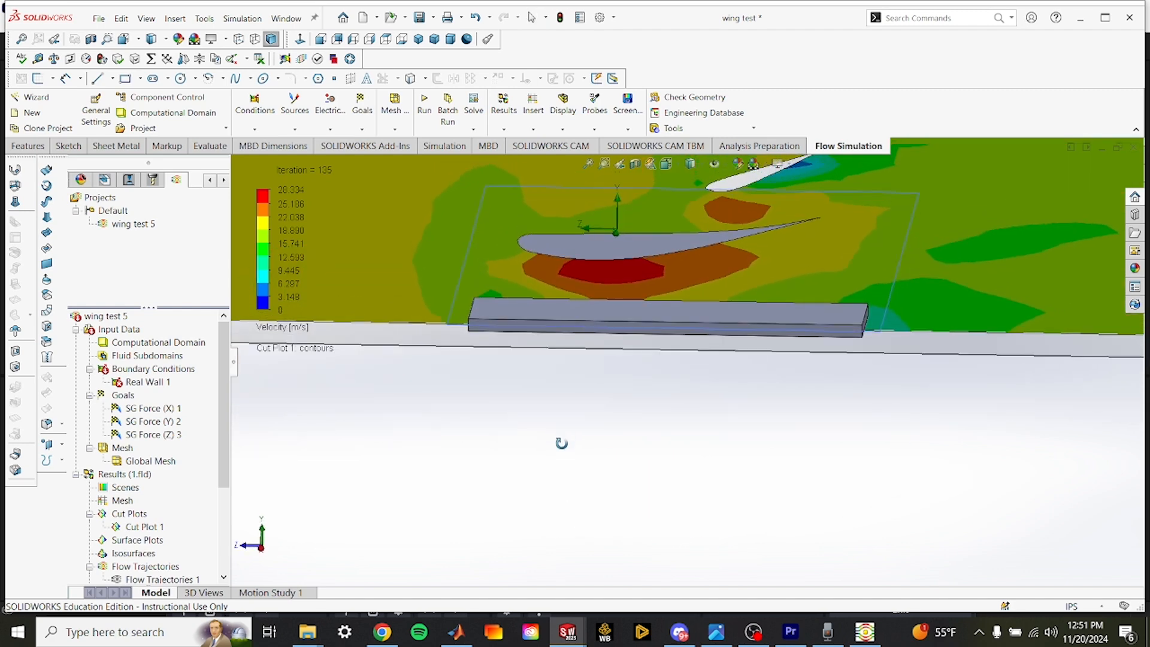
Switch to the standard Right view and examine the velocity contours around the airfoils and the ground plate.
left_click(668, 164)
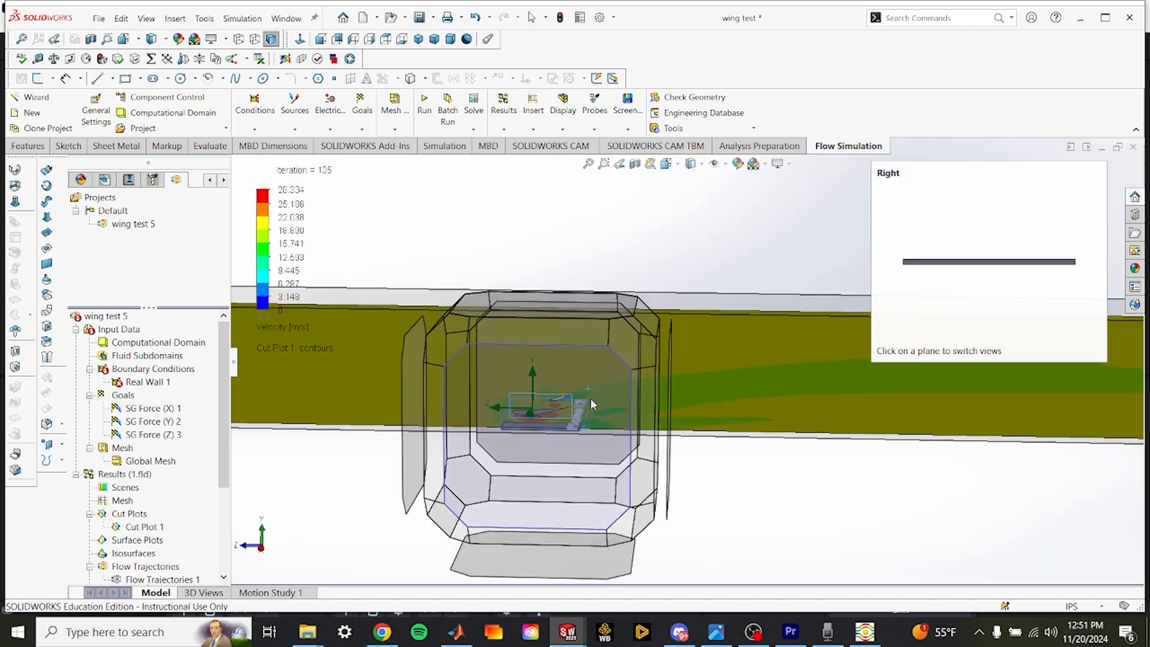
left_click(592, 380)
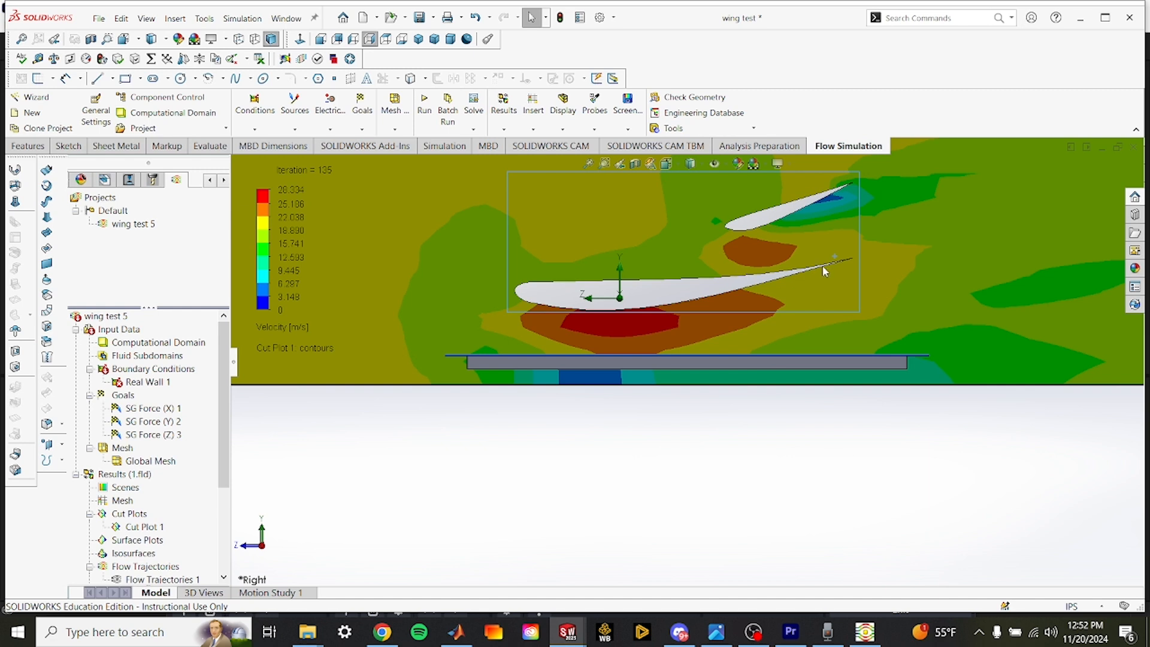
scroll(828, 209, "down", 3)
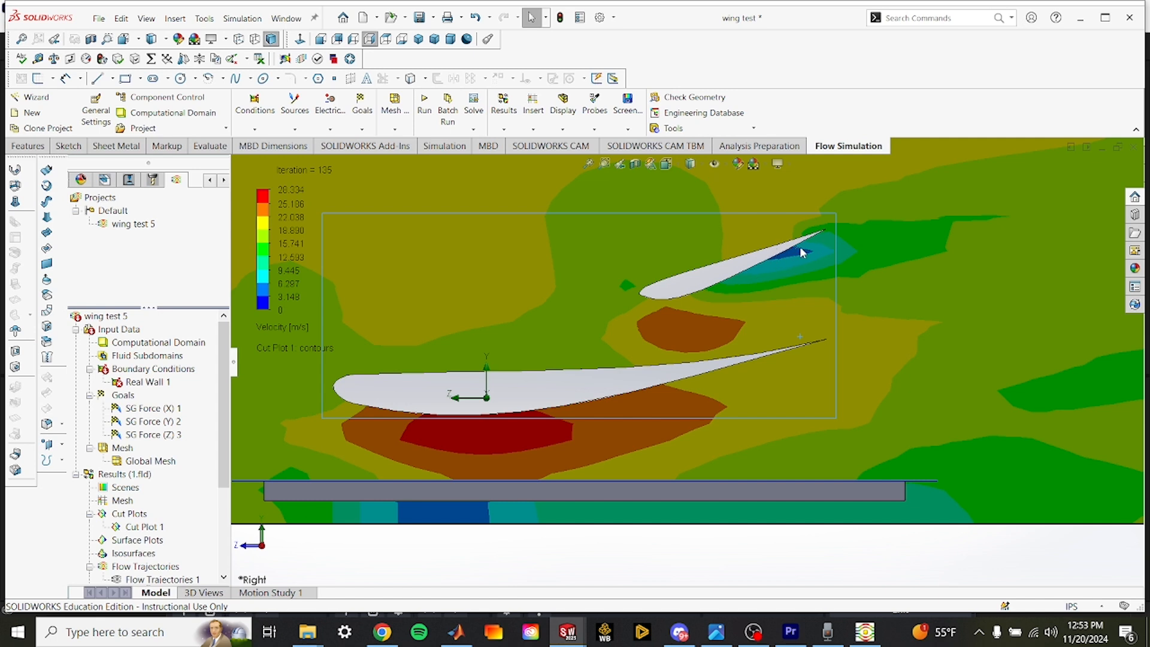
scroll(742, 303, "up", 5)
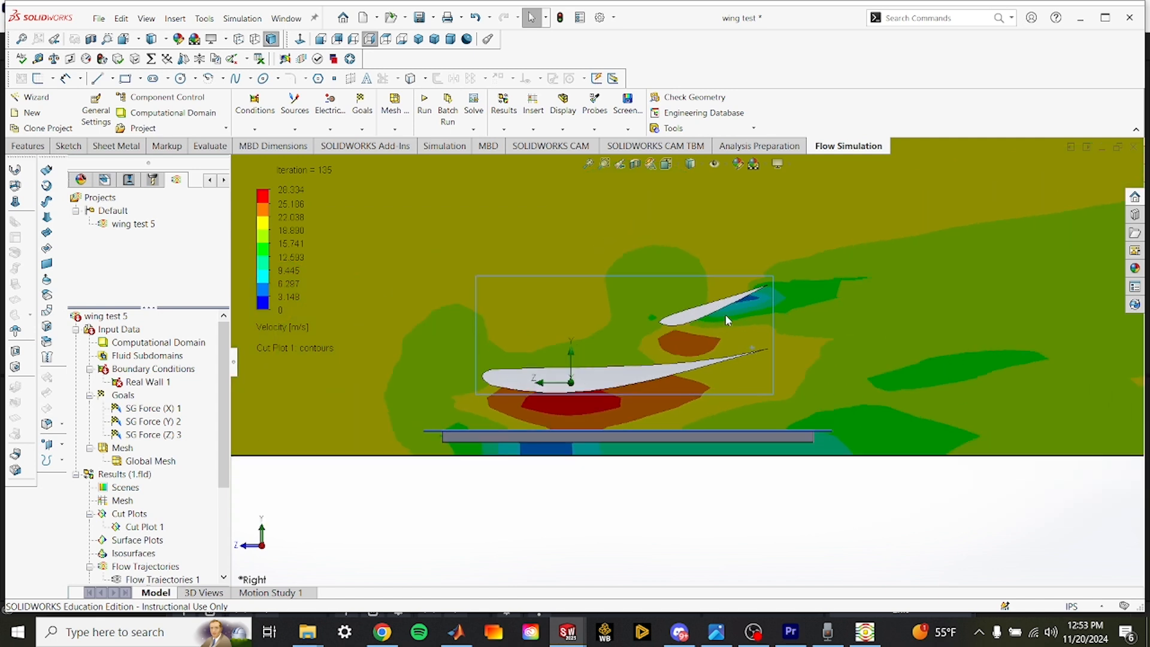
middle_click_drag(638, 487, 647, 513)
middle_click_drag(731, 526, 665, 498)
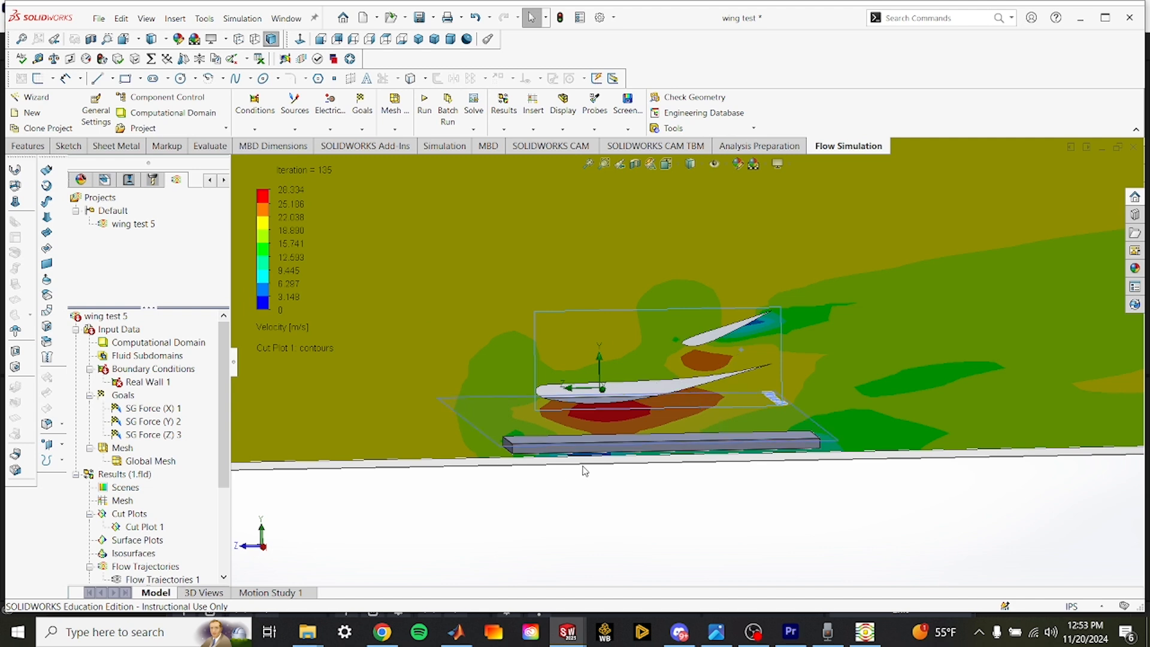
Insert a goal plot in the results and include the goals SG Force (Y) 2 and SG Force (Z) 3.
scroll(124, 454, "down", 2)
scroll(124, 454, "down", 2)
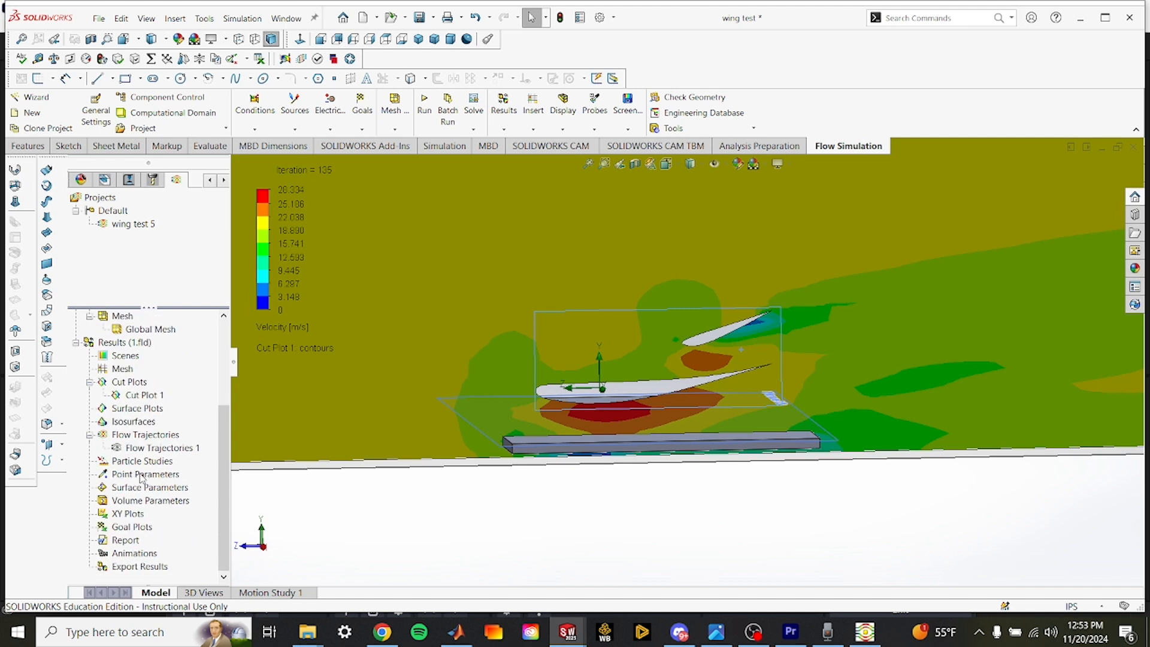
right_click(133, 530)
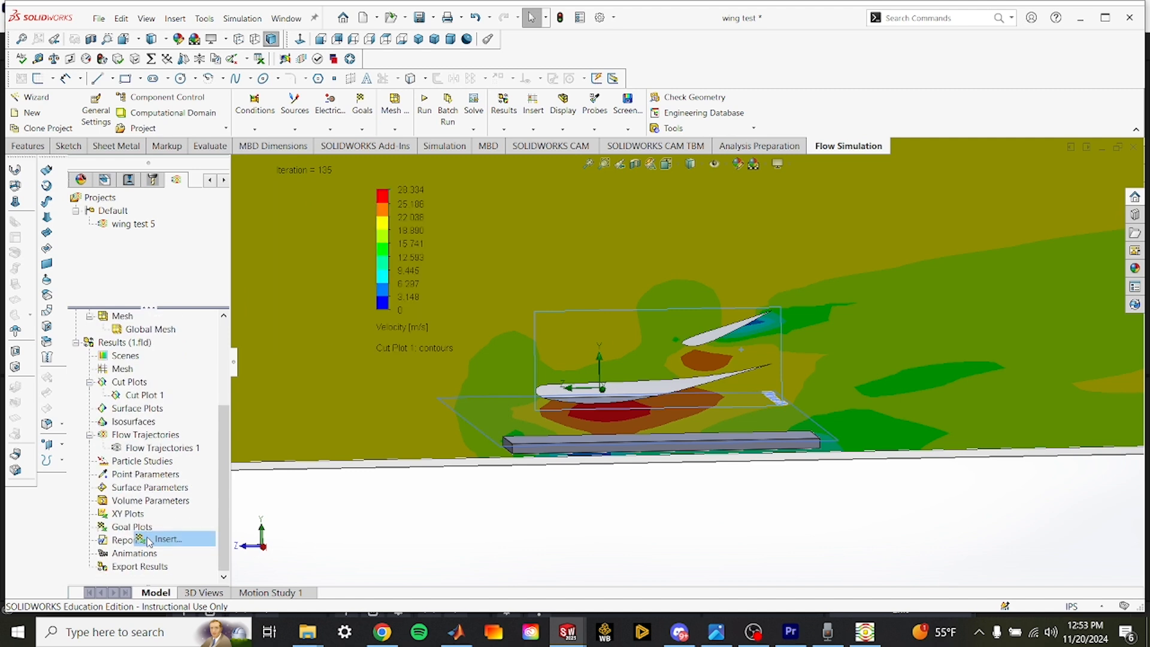
left_click(161, 539)
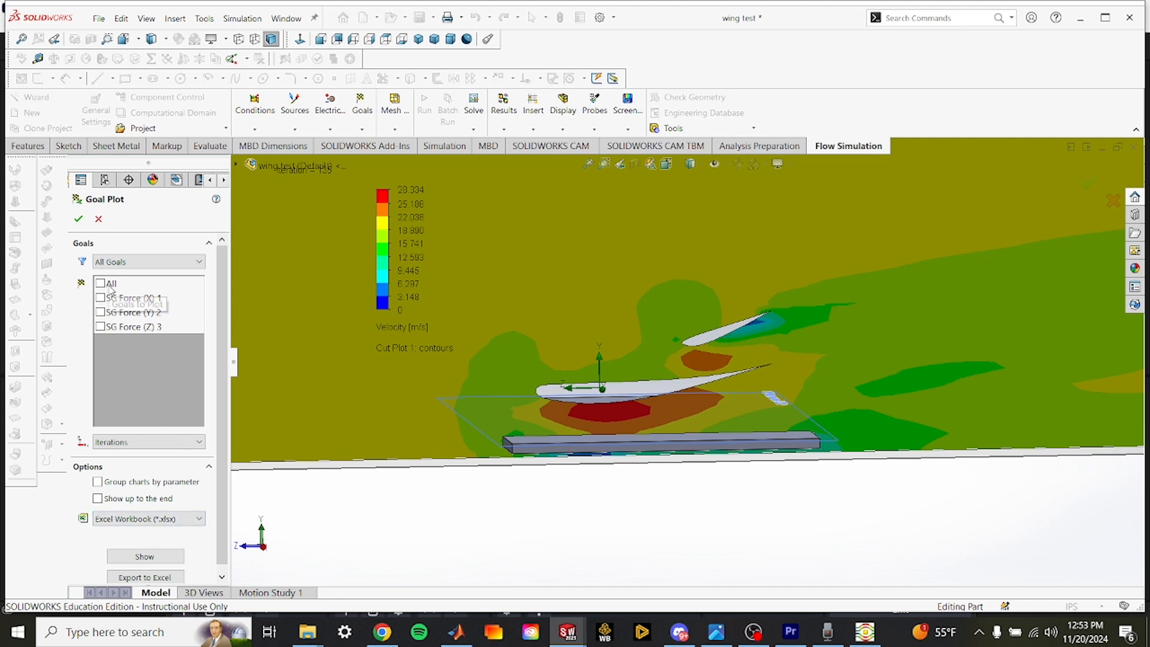
left_click(100, 286)
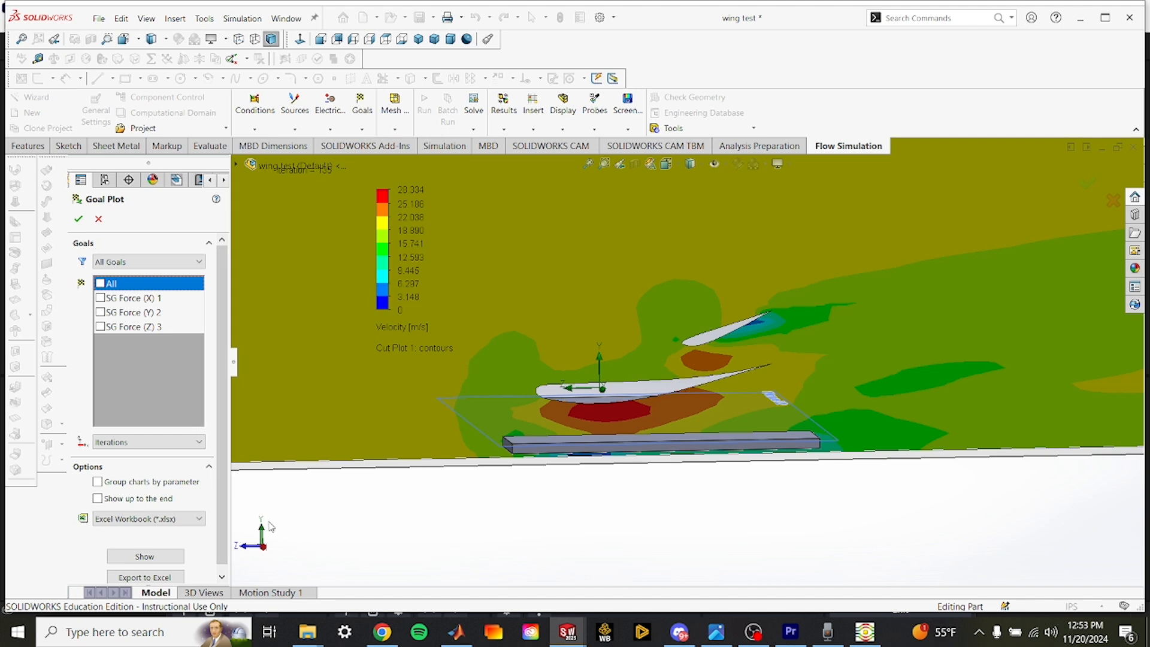
left_click(100, 312)
left_click(103, 327)
left_click(99, 327)
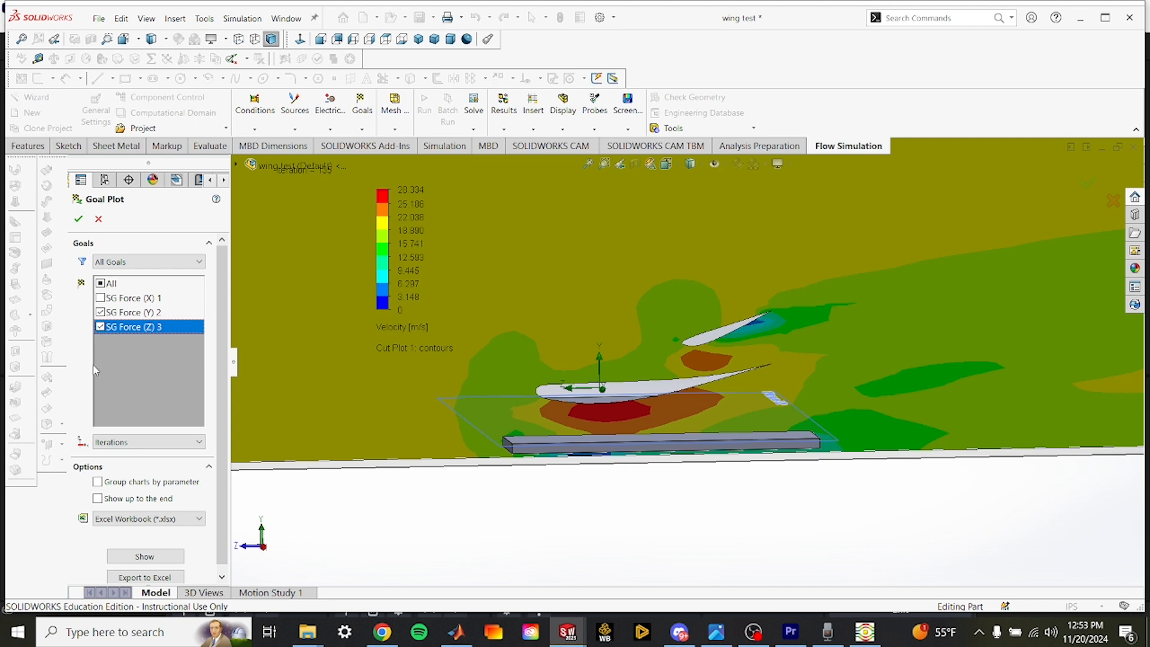
Show the goal plot's summary of the Y and Z forces and inspect the wing section's velocity contours alongside it.
left_click(156, 558)
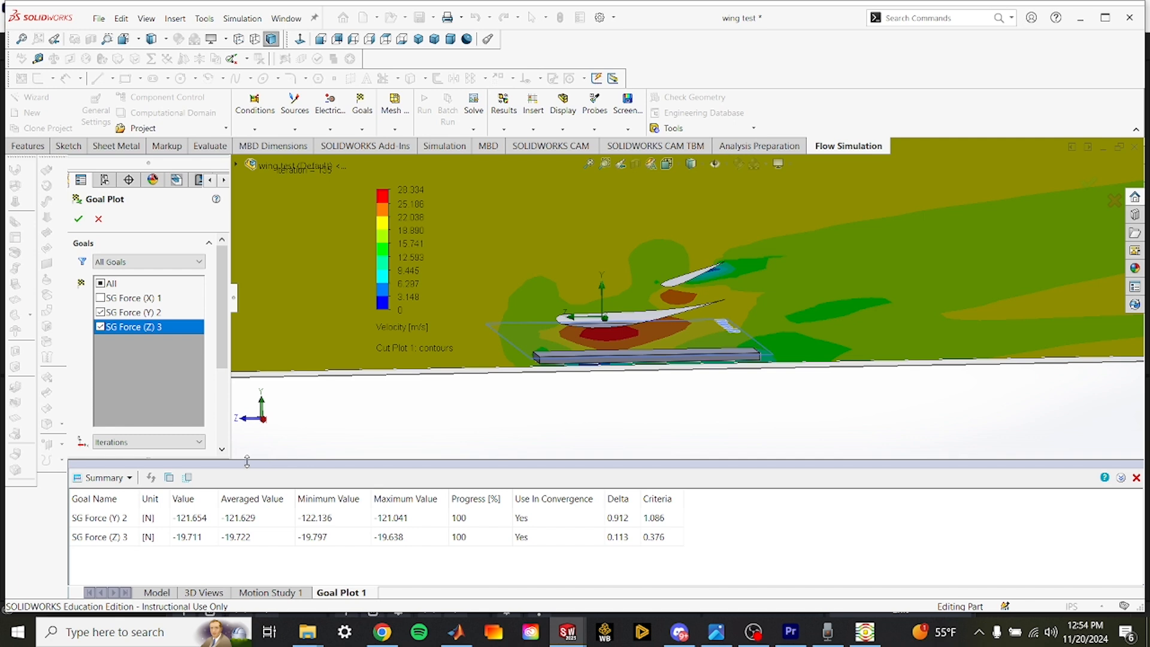
middle_click_drag(449, 437, 473, 436)
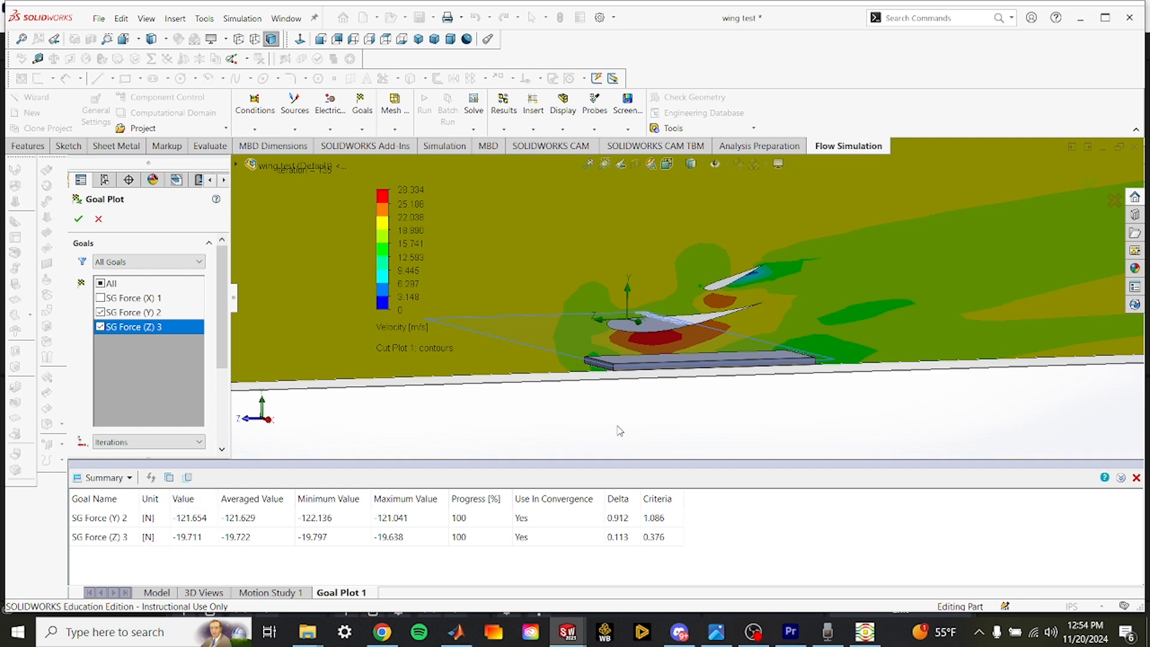
scroll(716, 305, "down", 4)
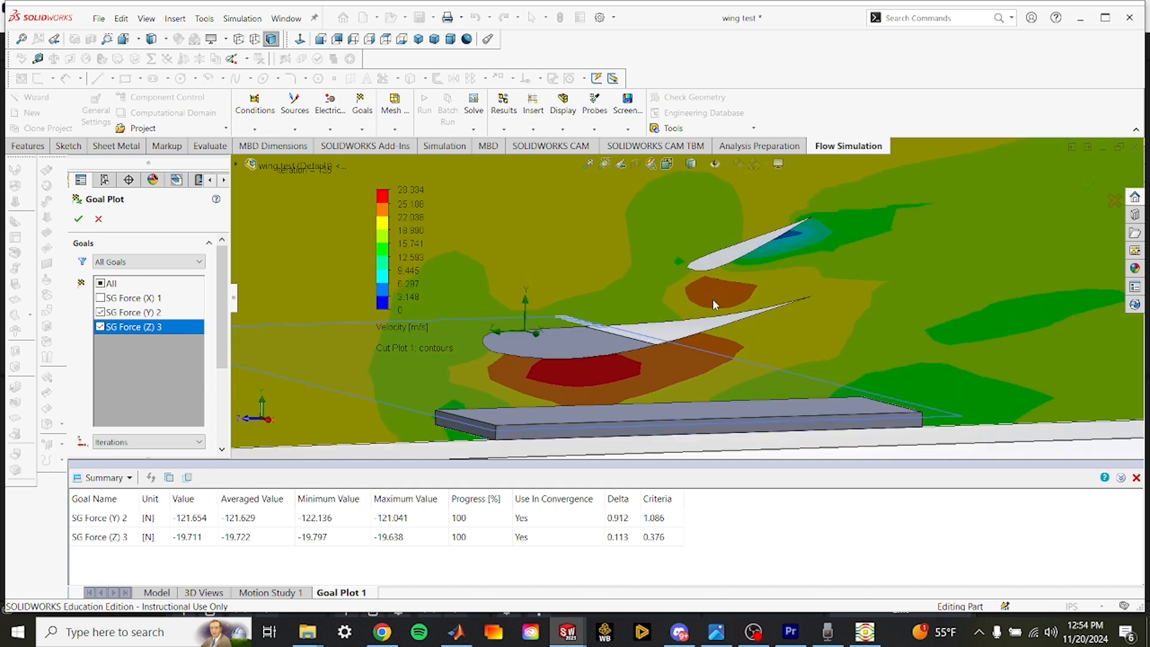